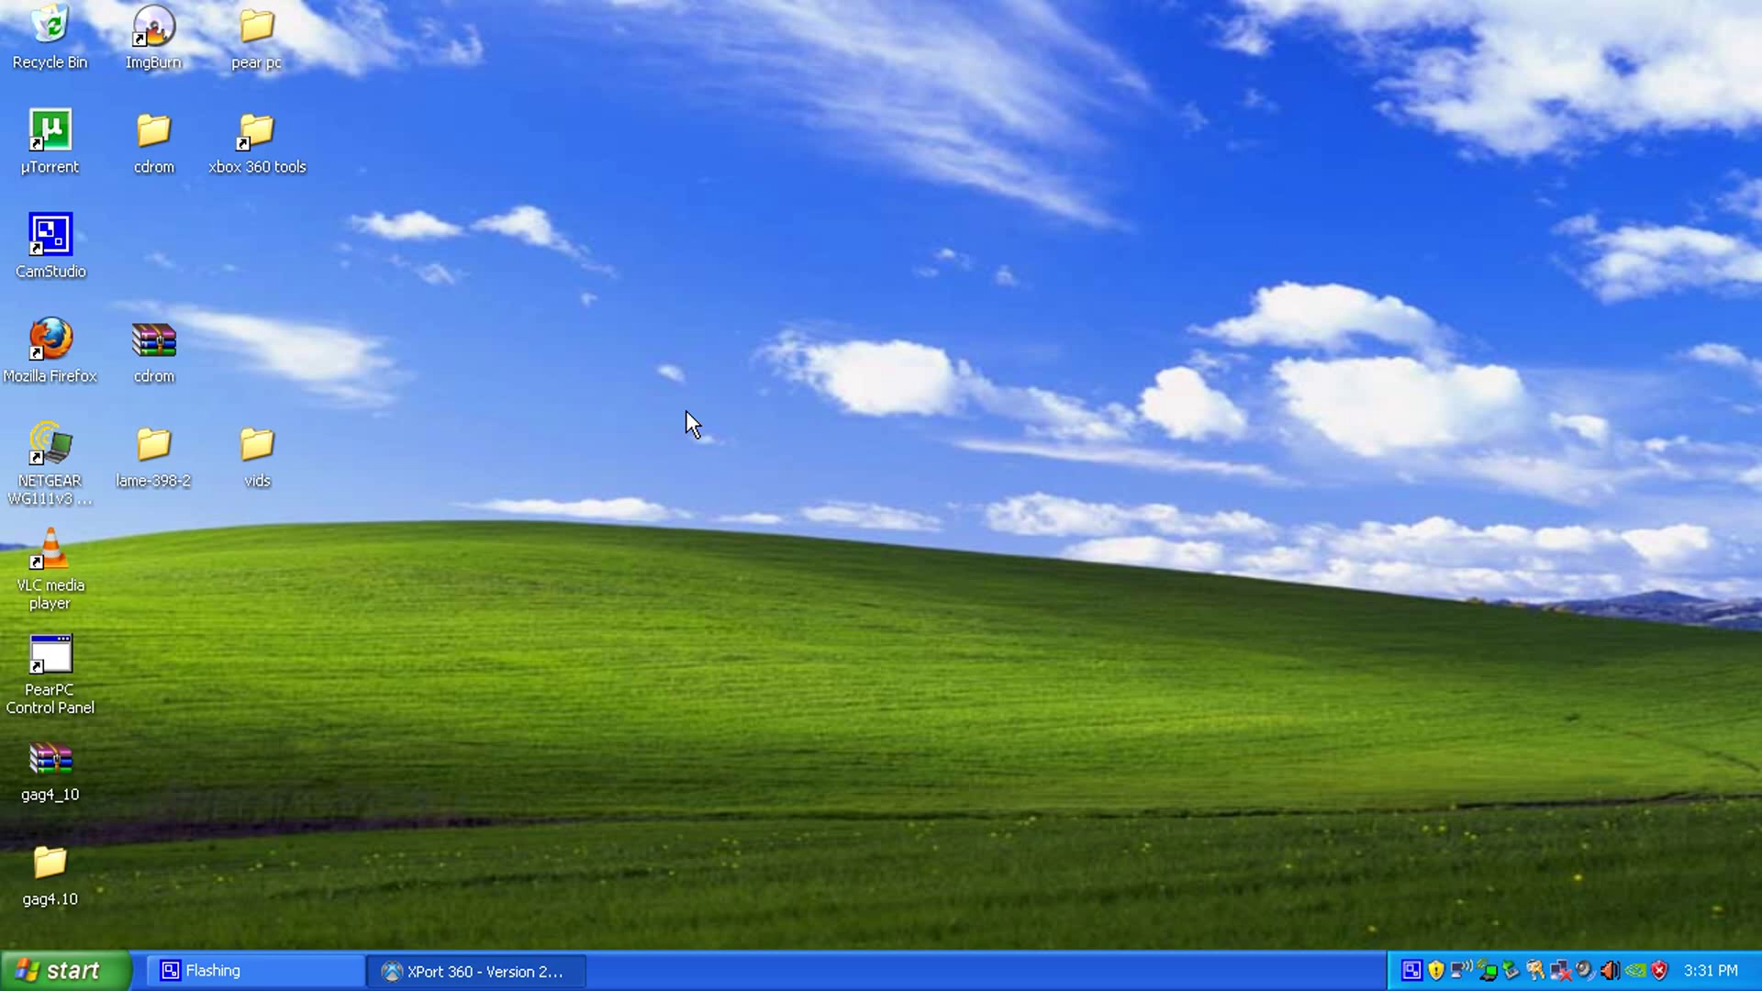
Open the Start menu's list of programs.
left_click(66, 956)
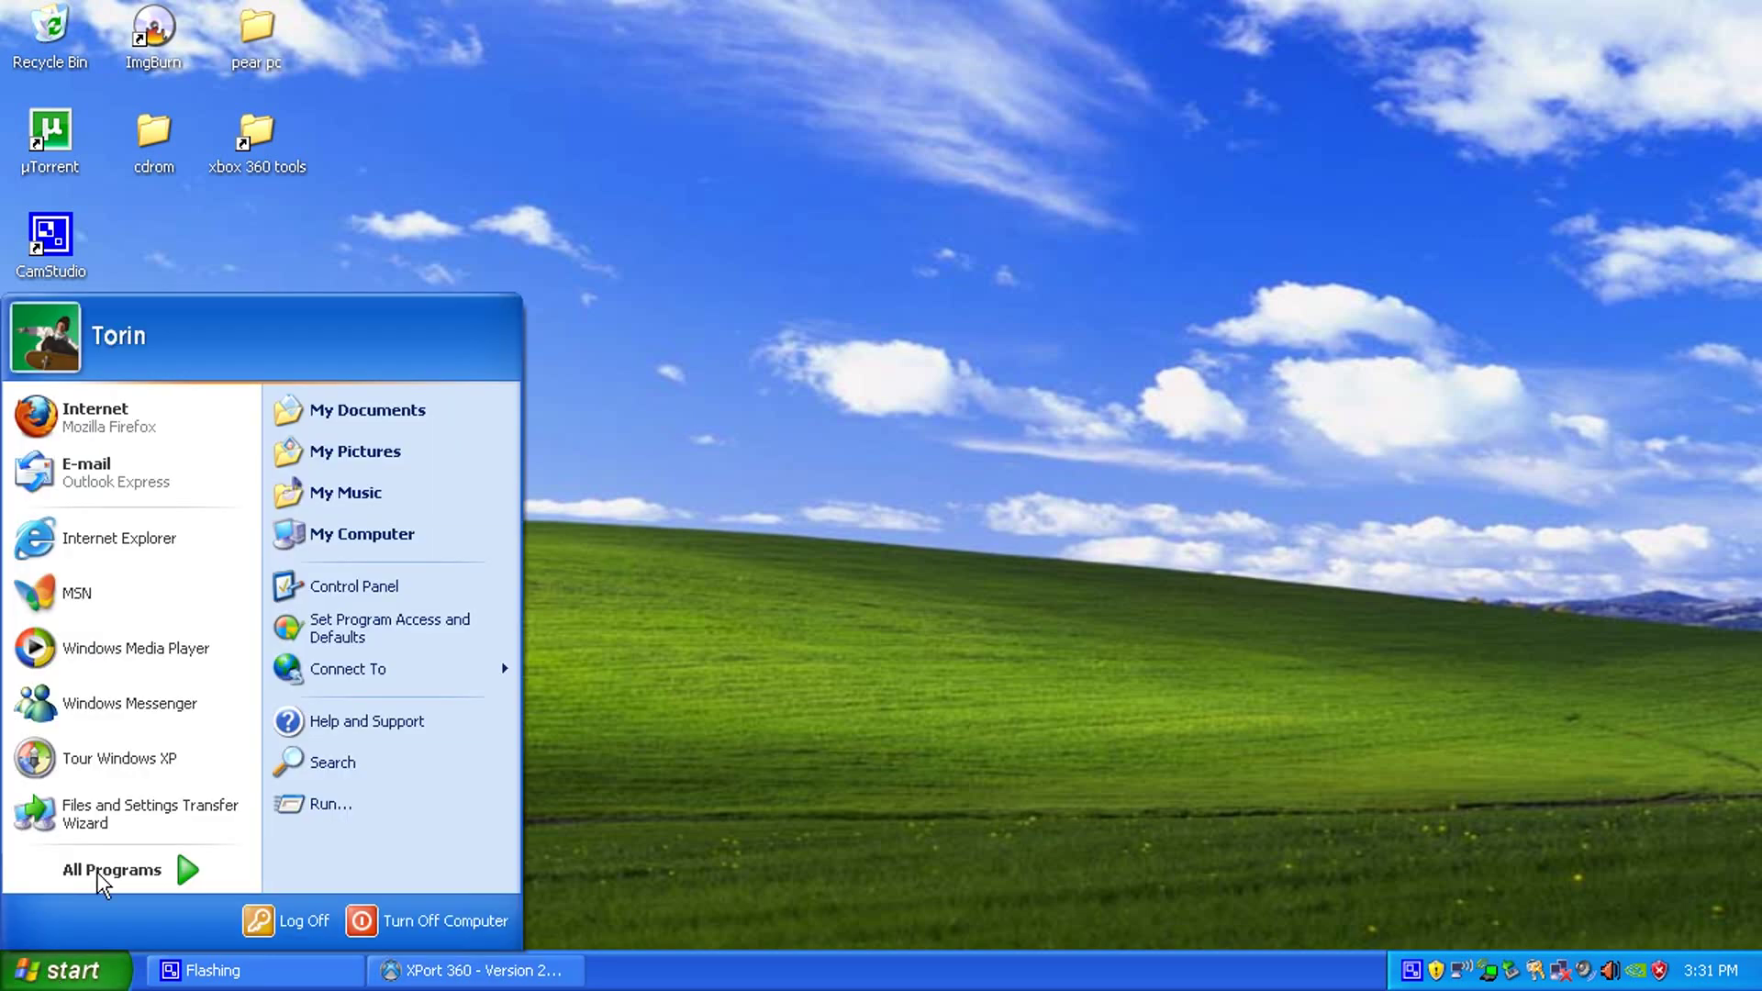
Launch Internet Explorer, close the search side panel and go to ebay.co.
left_click(163, 551)
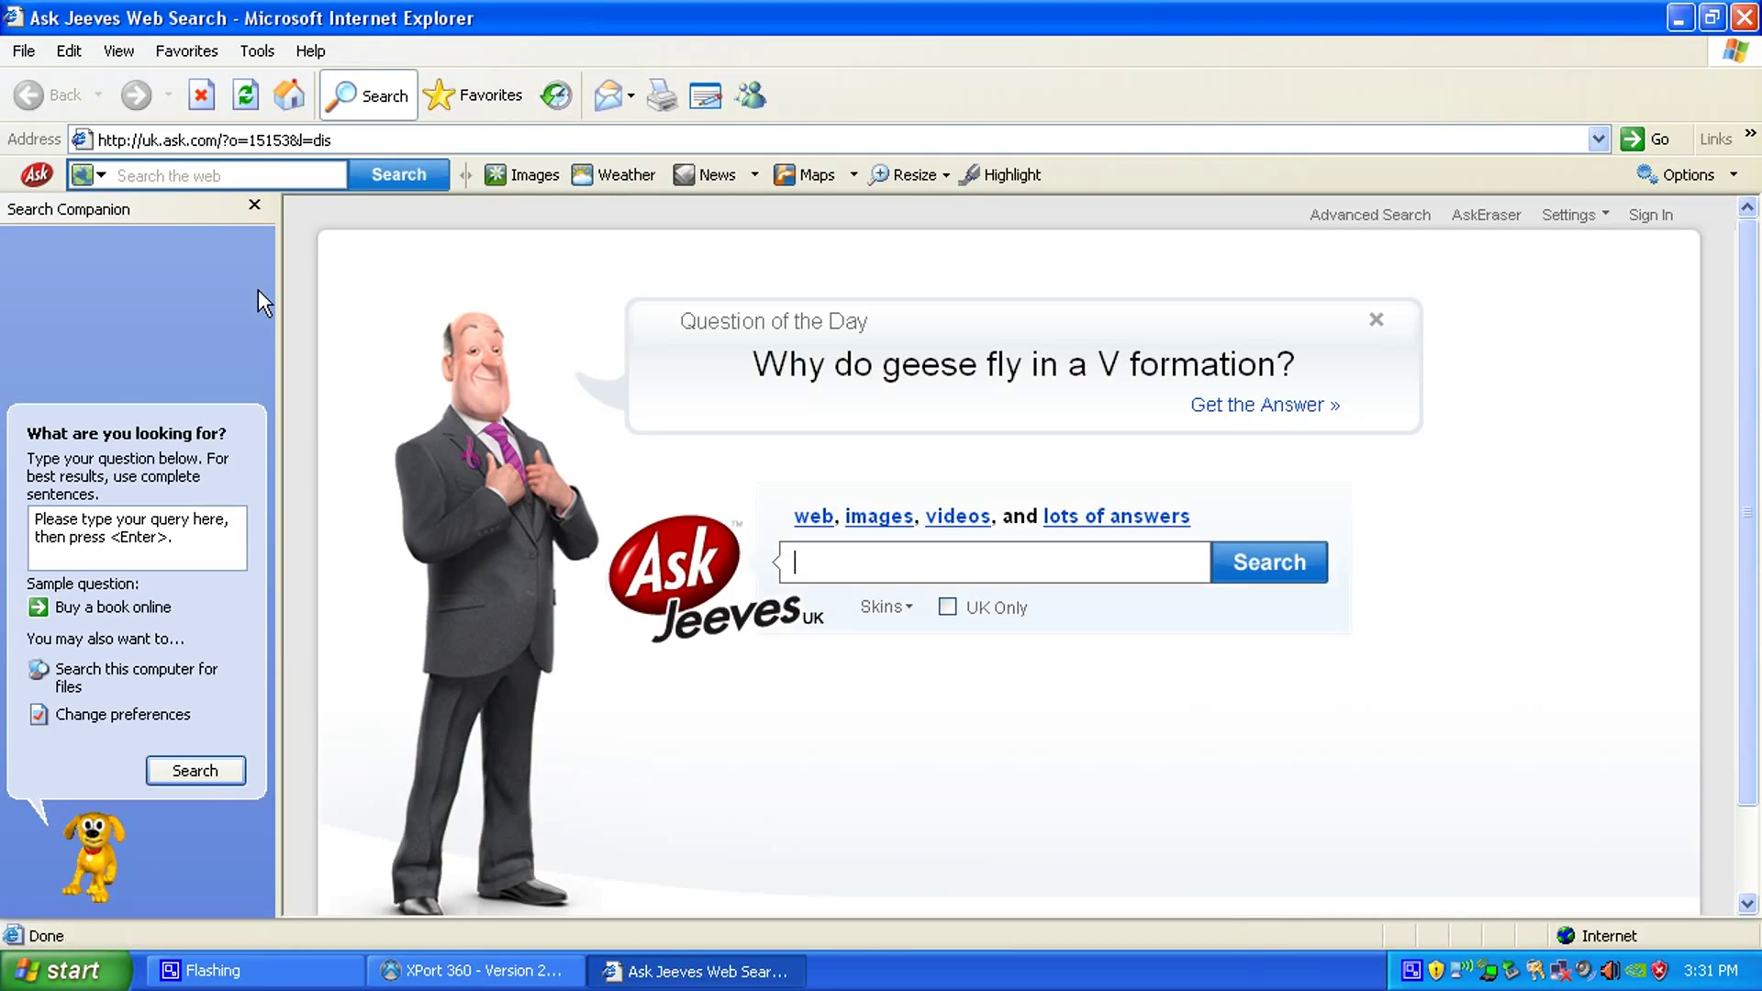
left_click(254, 205)
left_click(257, 139)
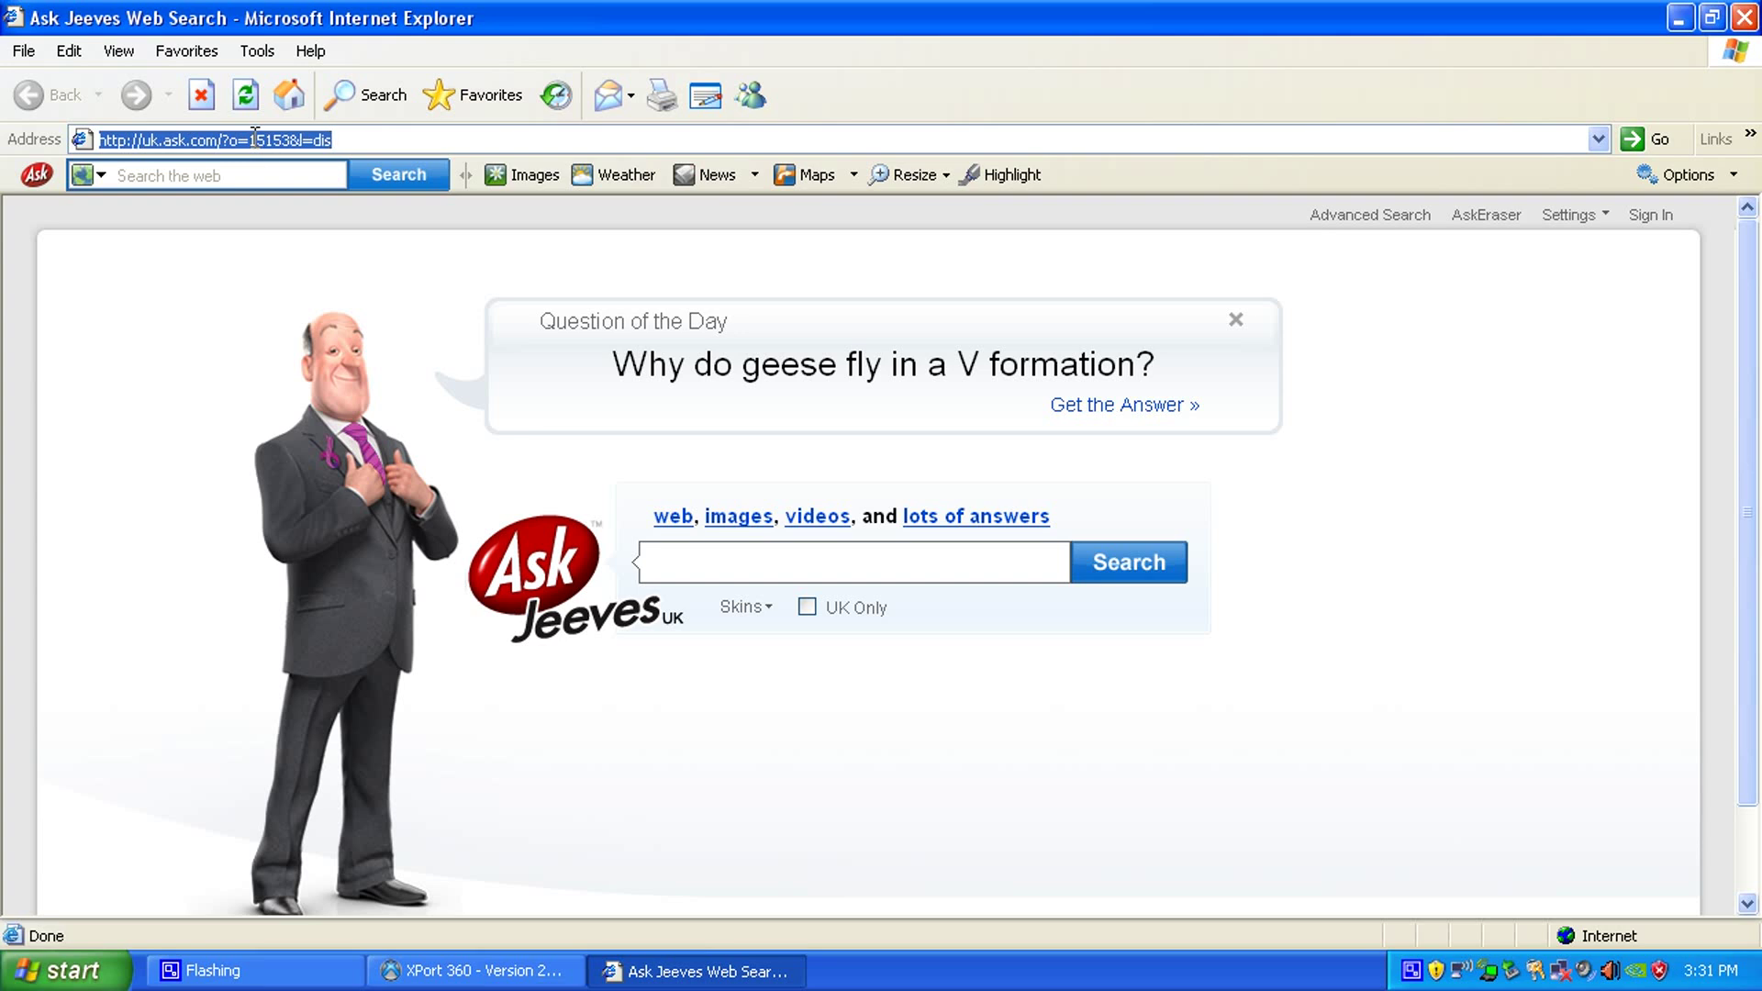
type("ebay.com")
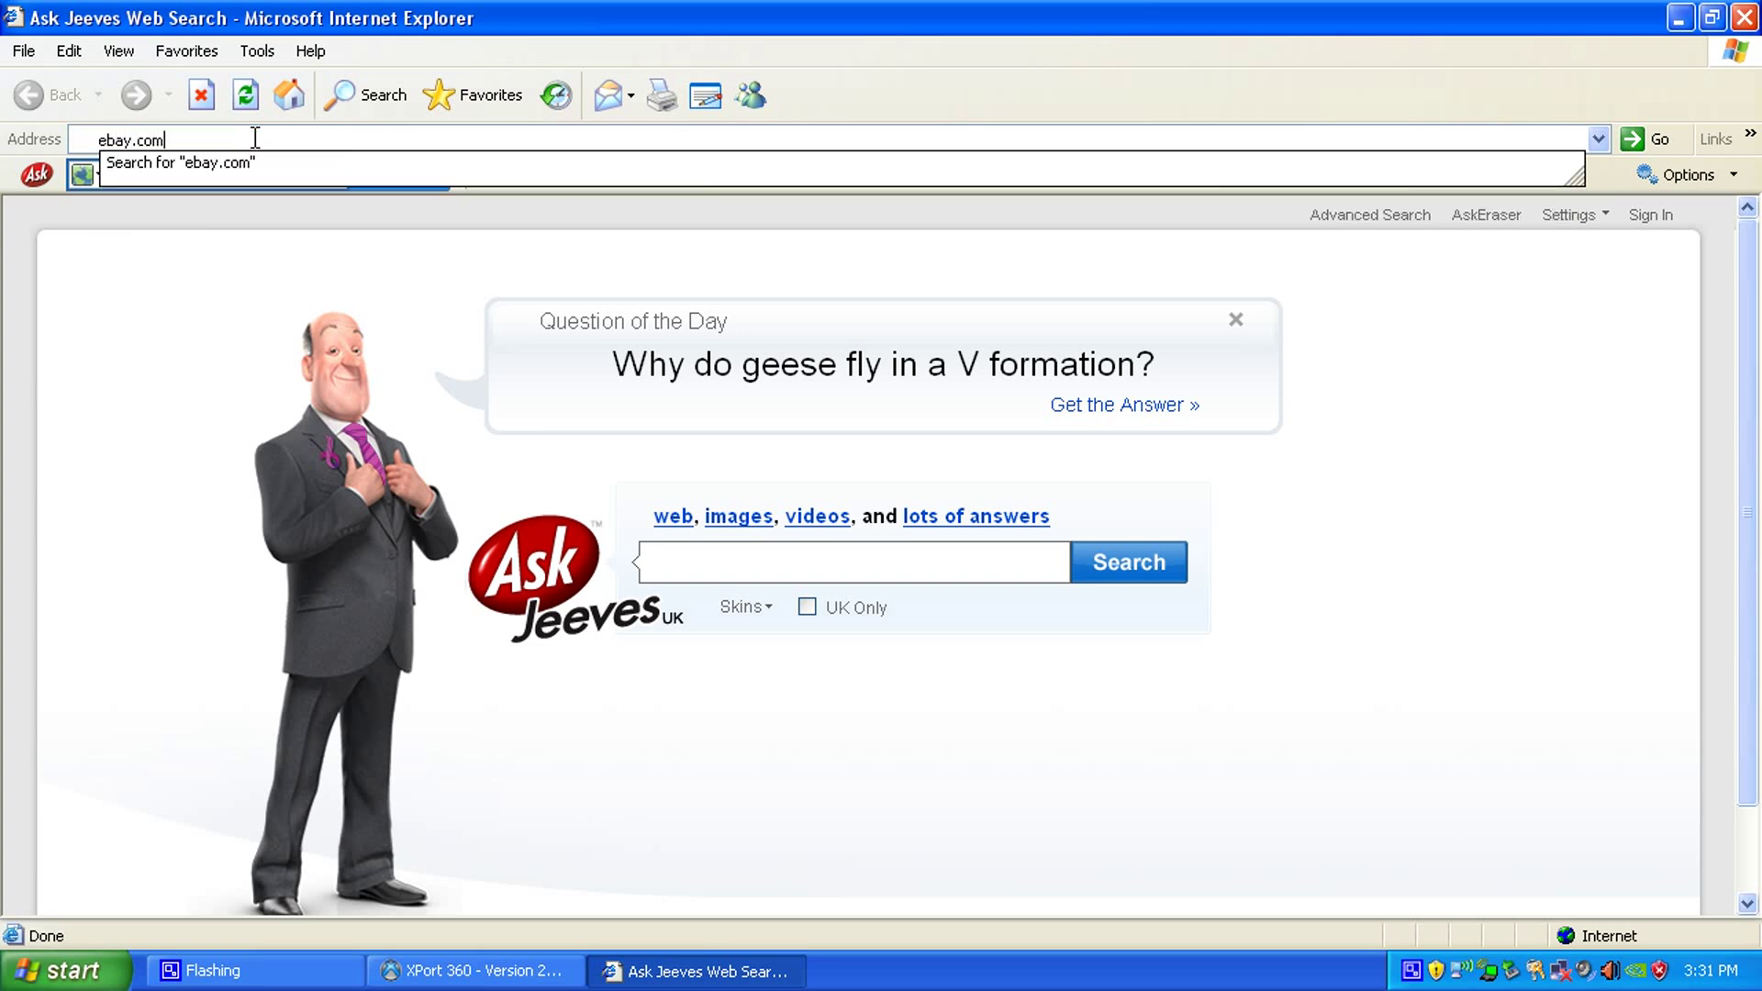
key("Return")
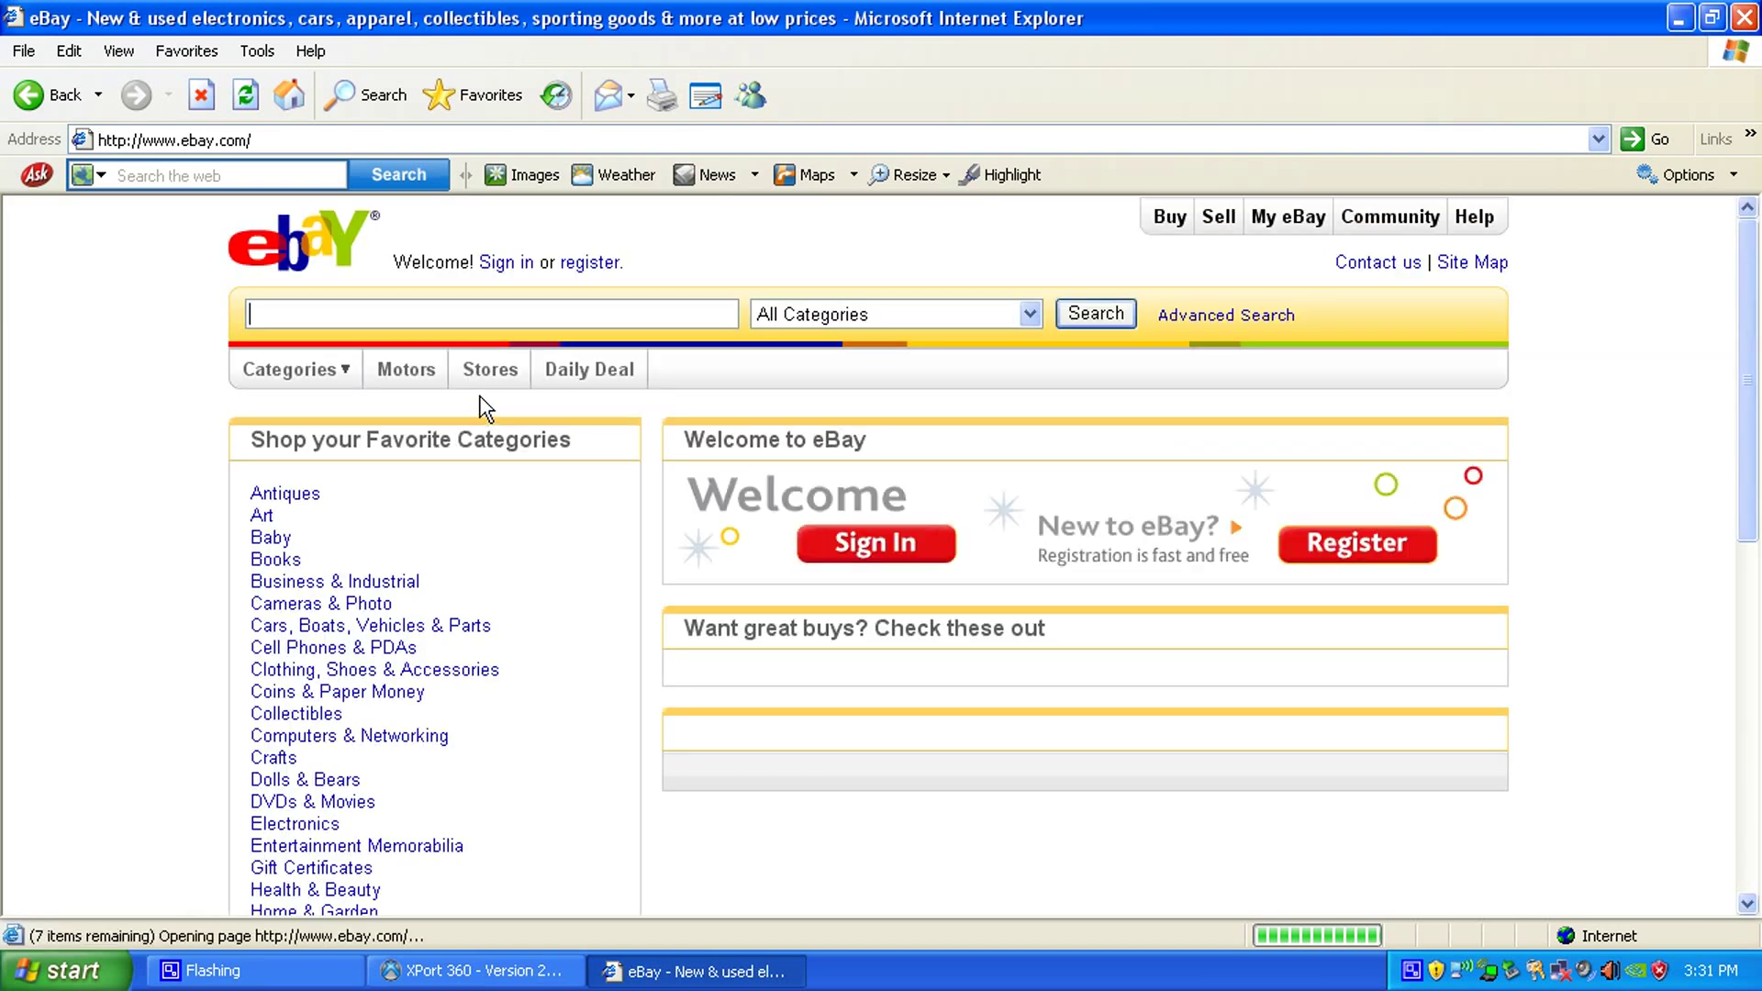
Start typing 'hard drive' into the eBay search box, fixing a typo.
type("ahr")
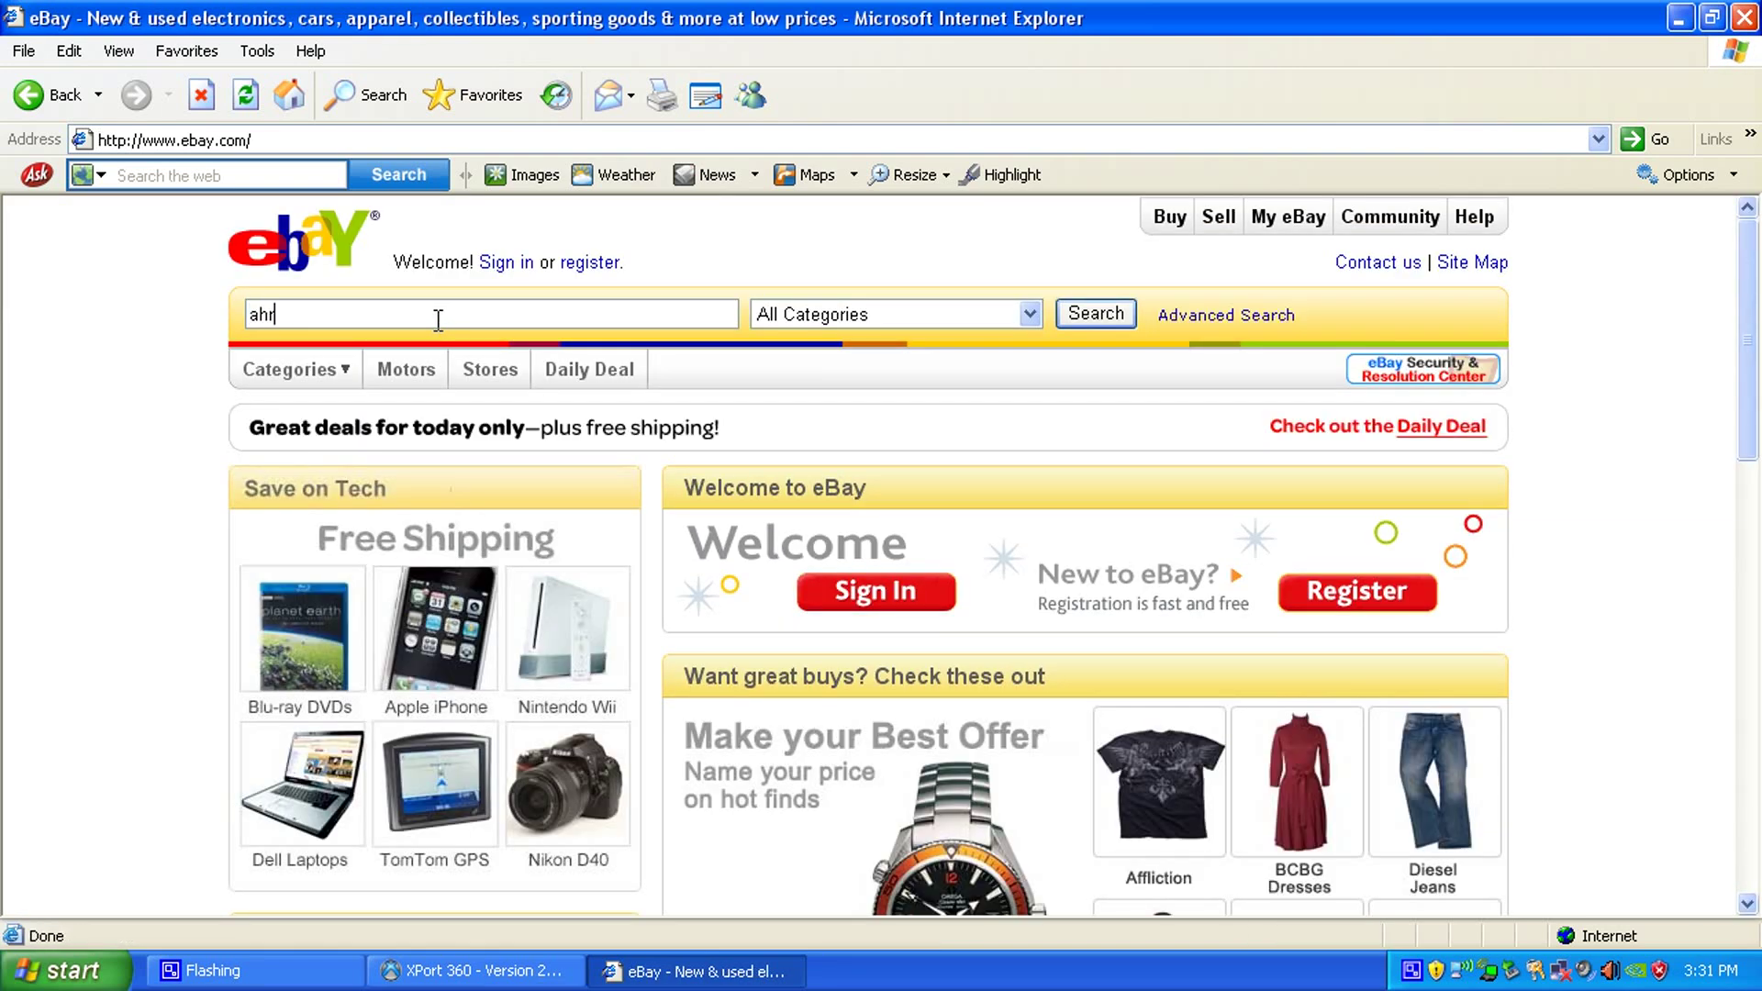
key("BackSpace")
key("BackSpace")
key("BackSpace")
type("d drive transfer cable")
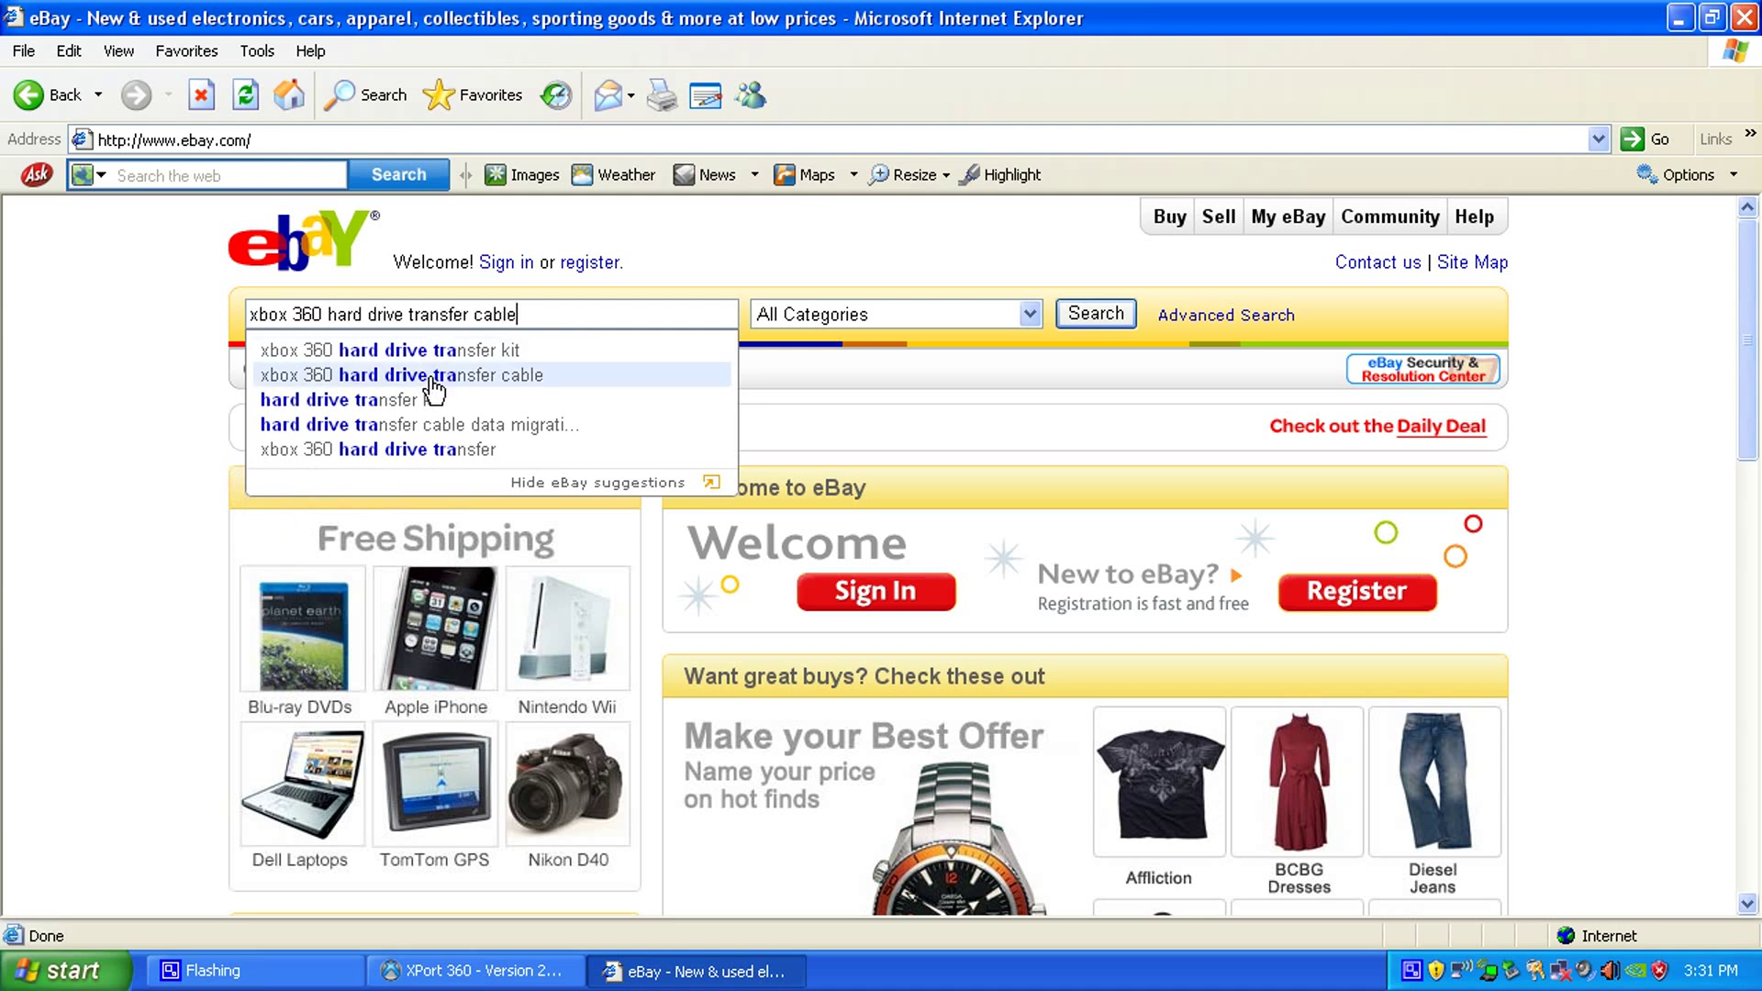
Search 'xbox 360 hard drive transfer cable', browse the 520 results, then select the search text.
left_click(432, 377)
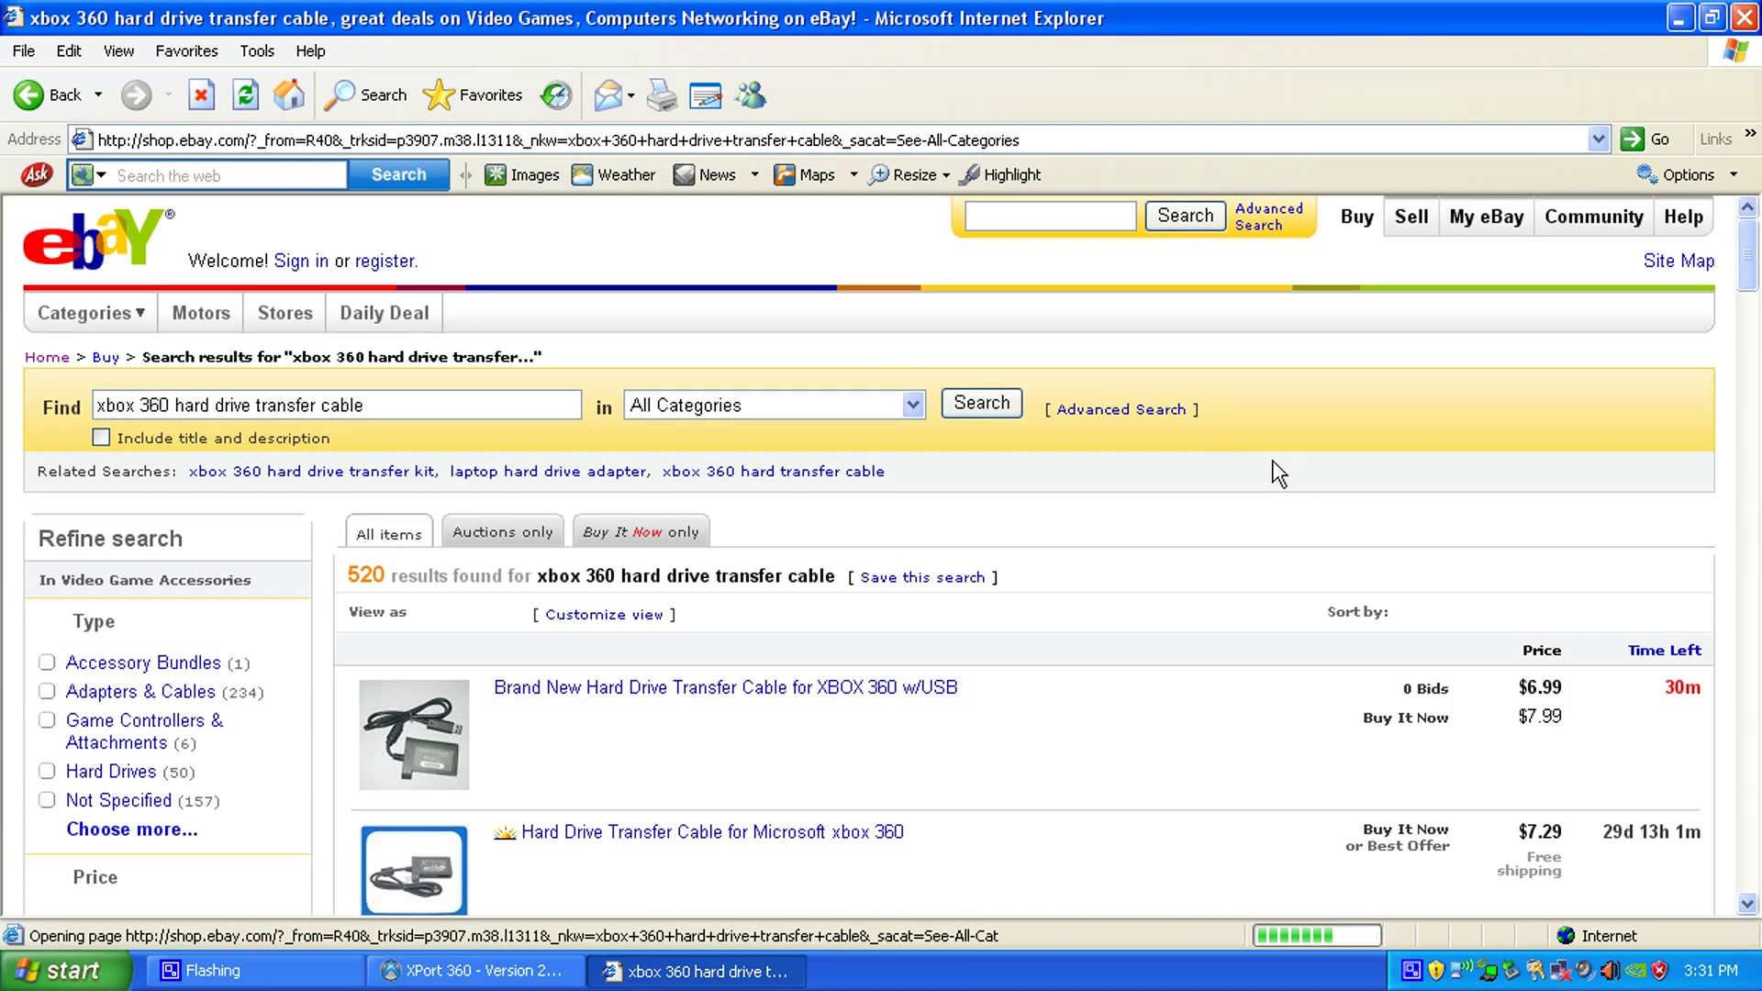
scroll(1285, 514, "down", 6)
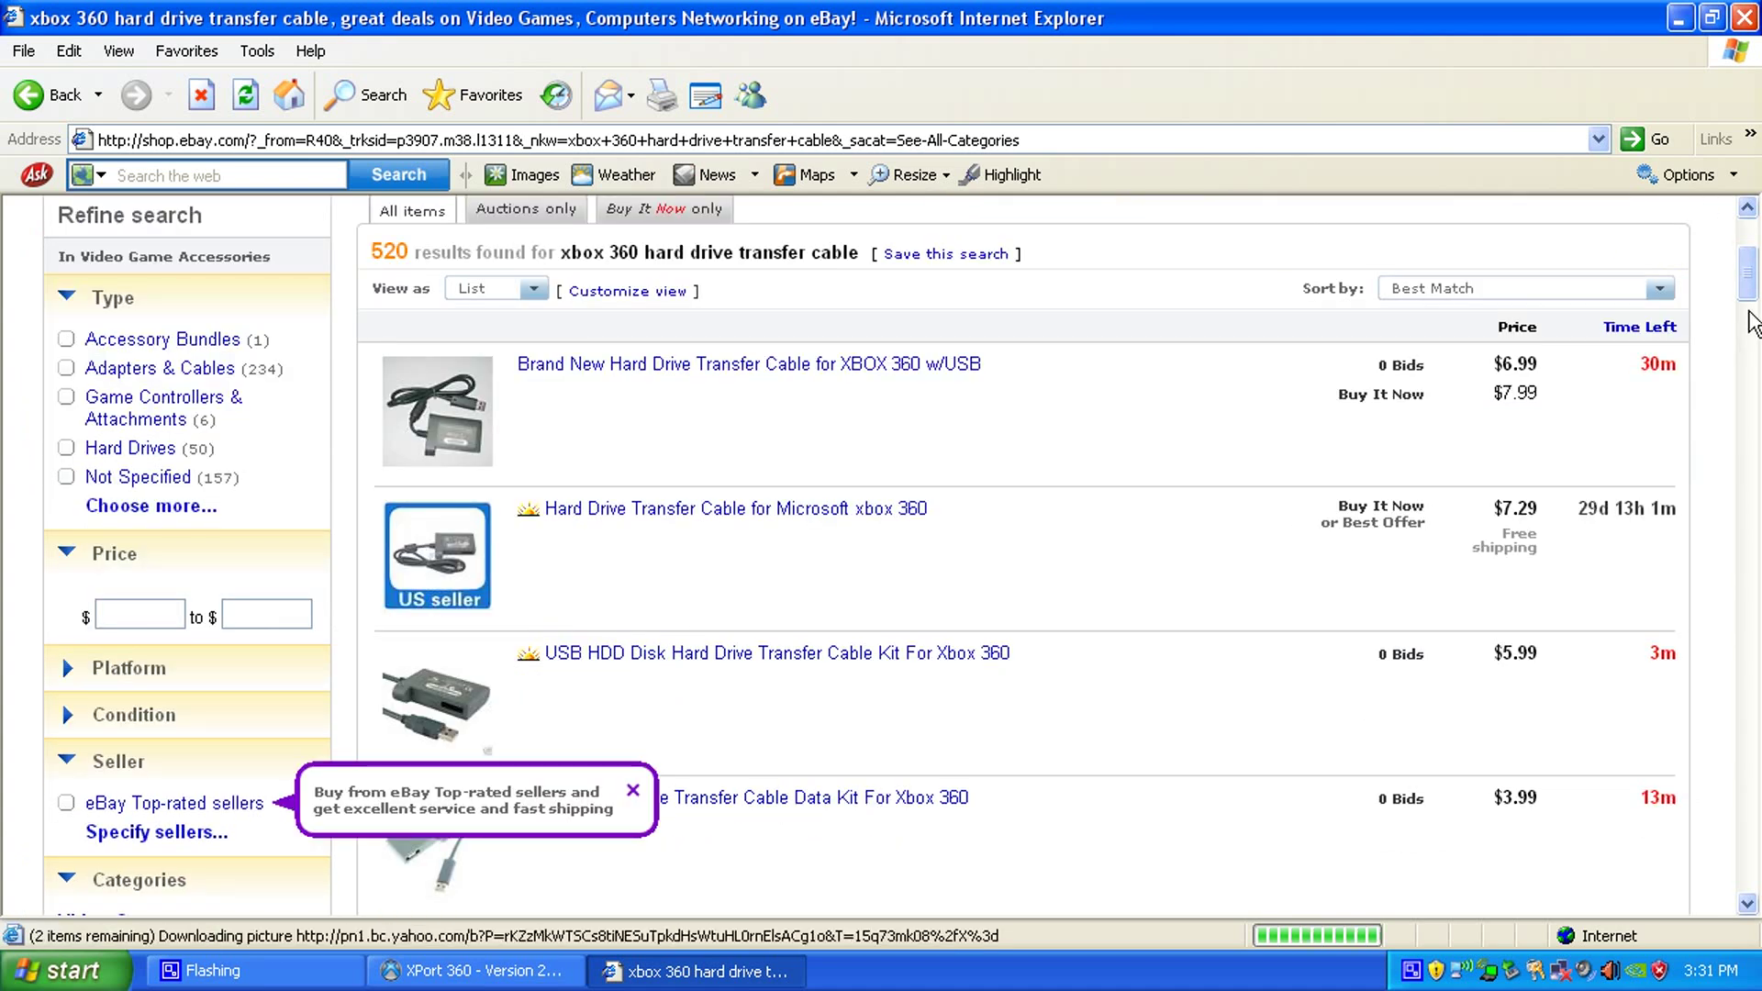
scroll(1753, 317, "down", 1)
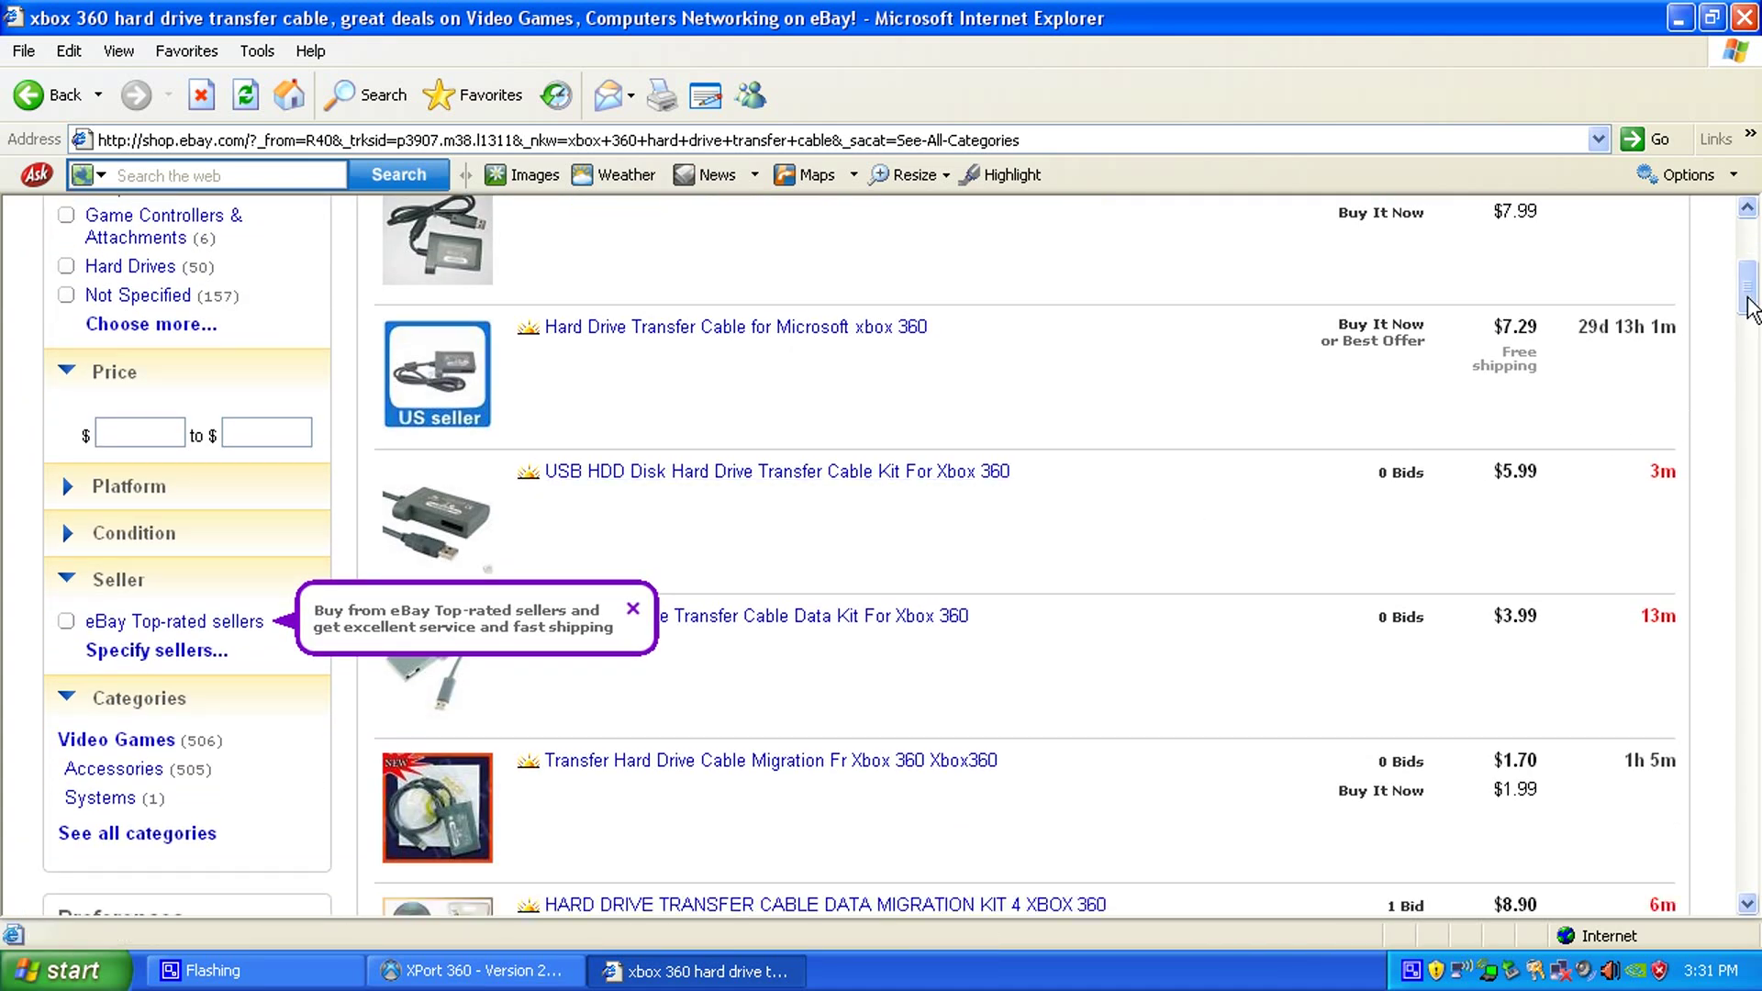
left_click_drag(1751, 309, 1747, 538)
scroll(685, 598, "down", 5)
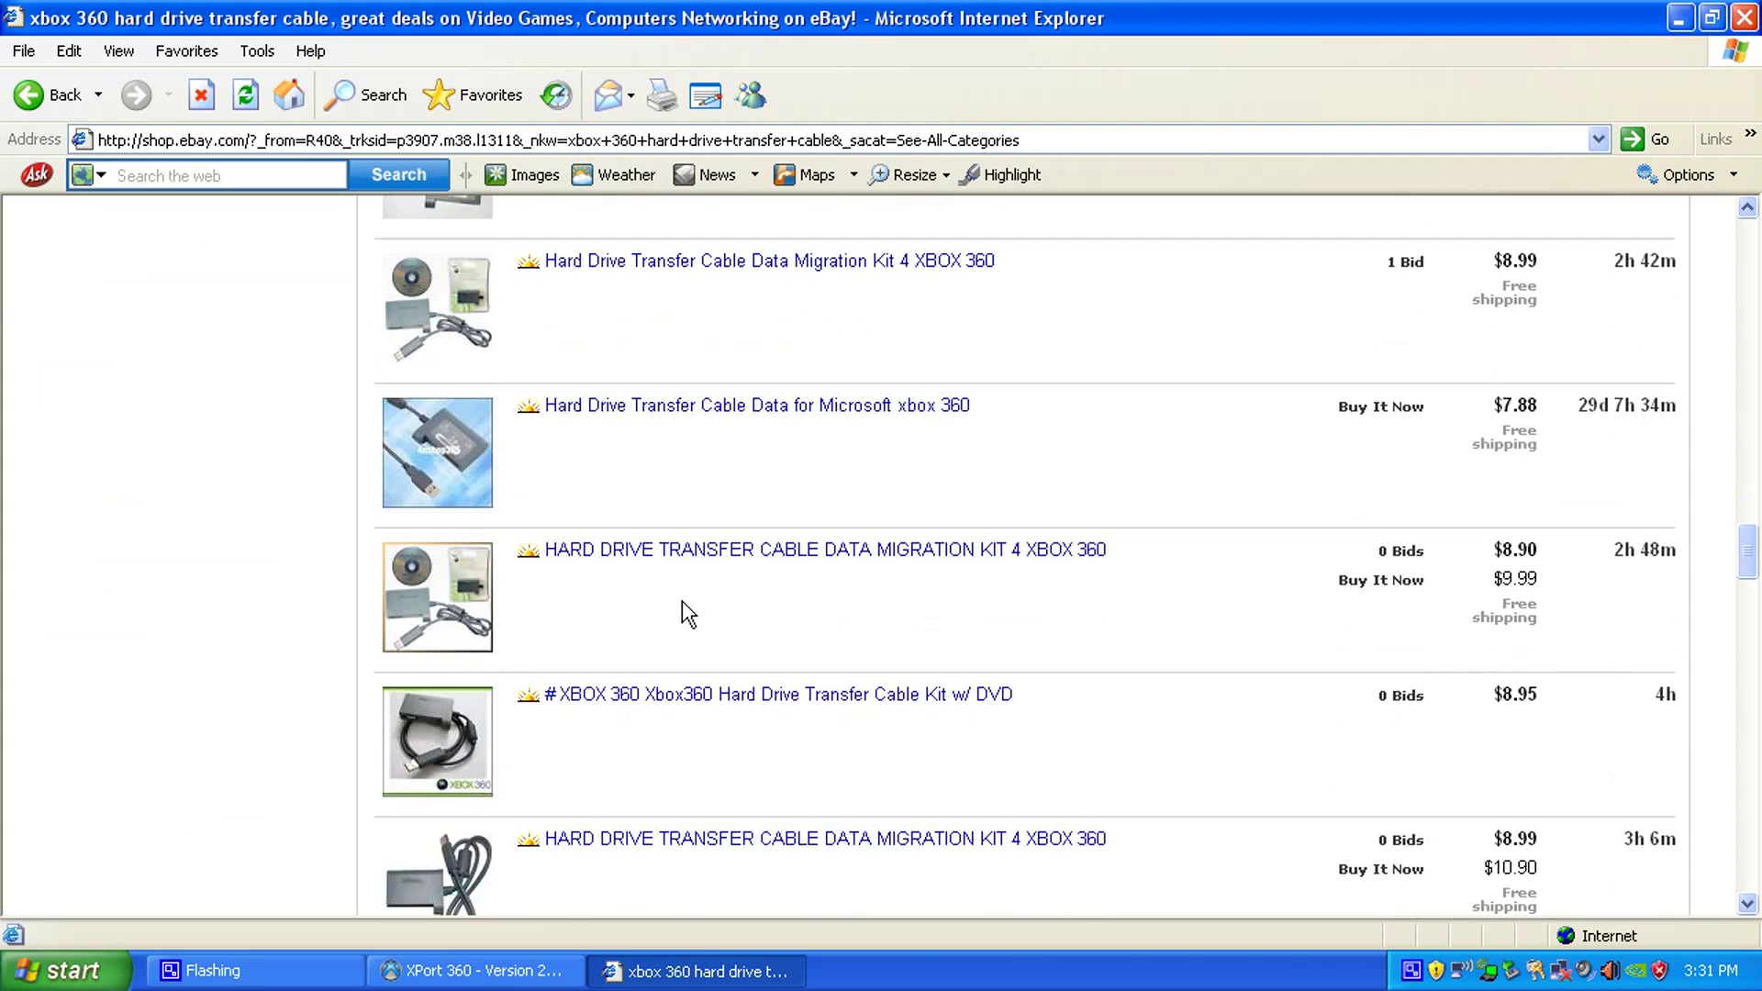
scroll(681, 600, "down", 5)
scroll(676, 611, "up", 15)
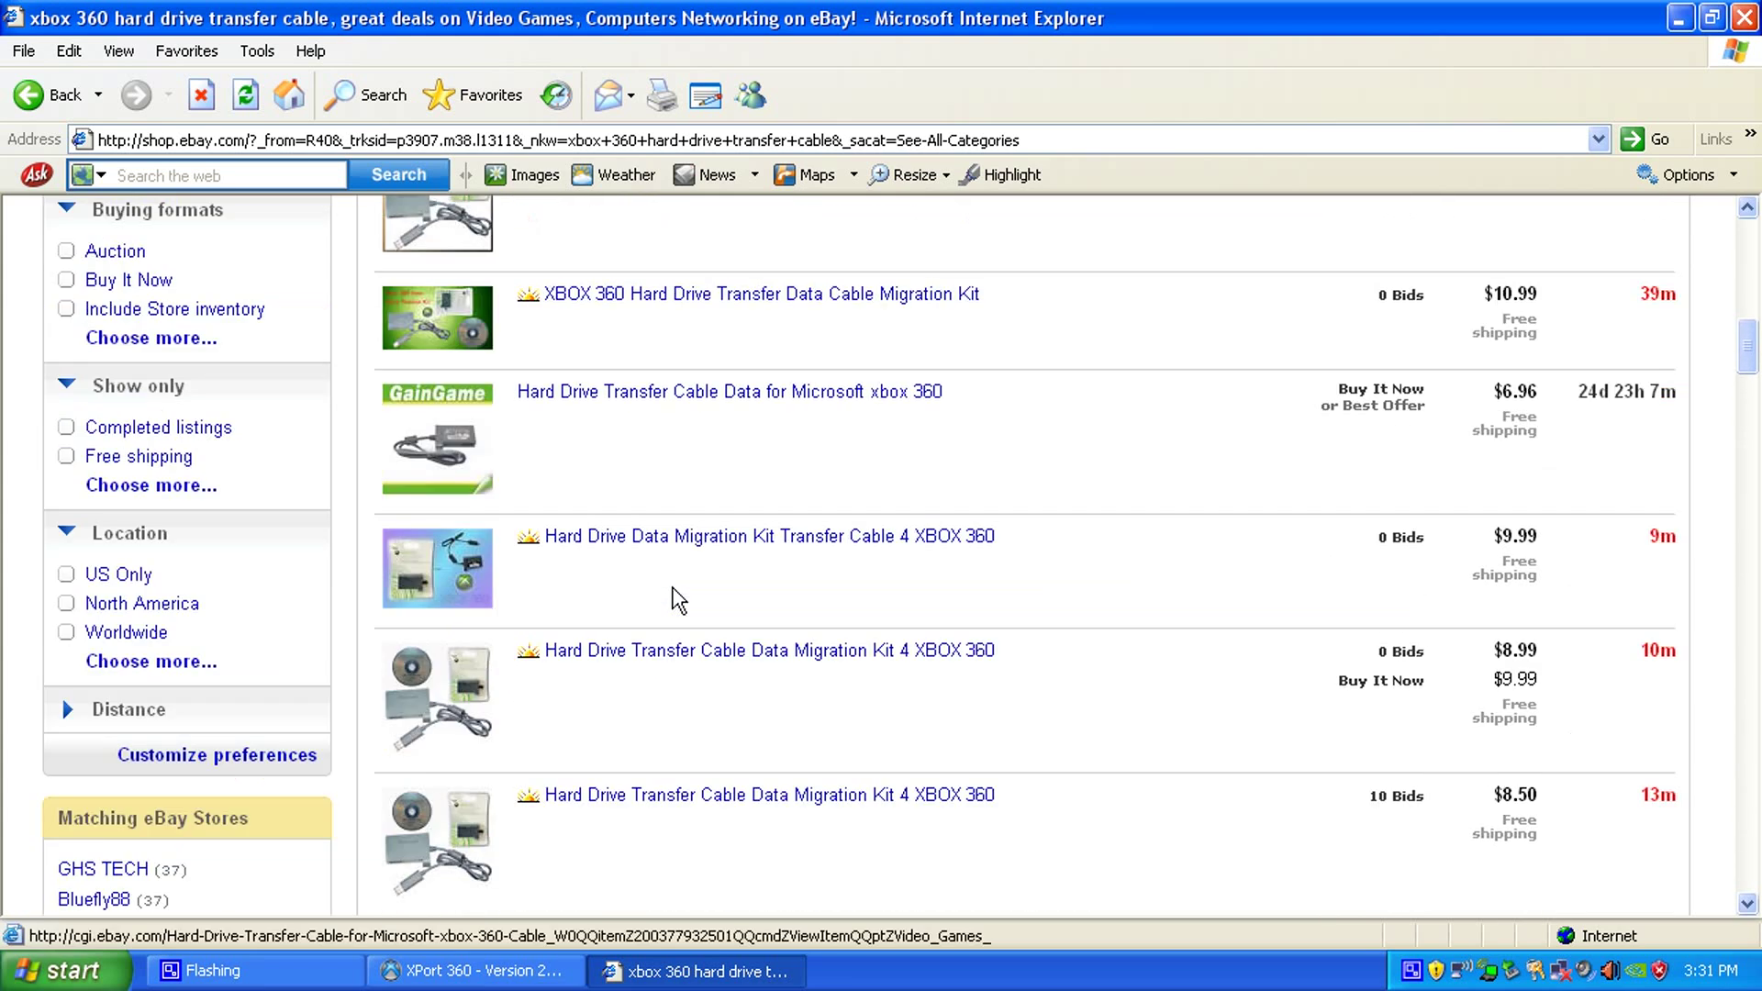
scroll(677, 601, "up", 15)
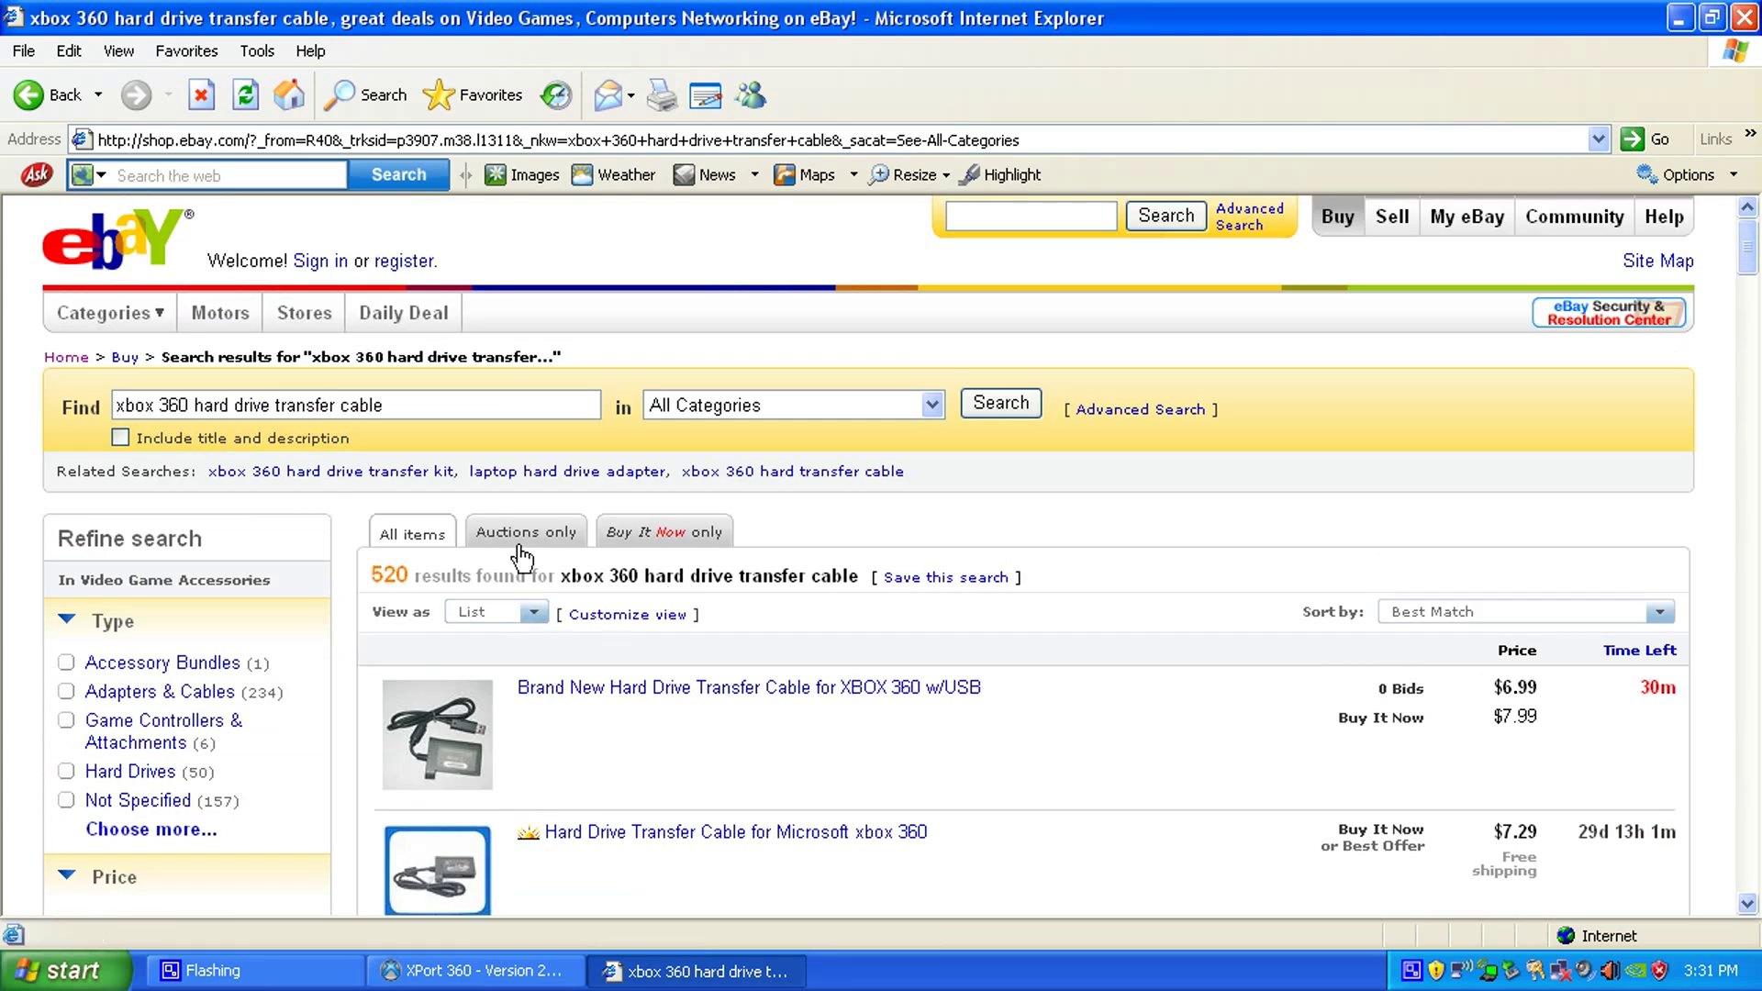
left_click_drag(383, 406, 71, 422)
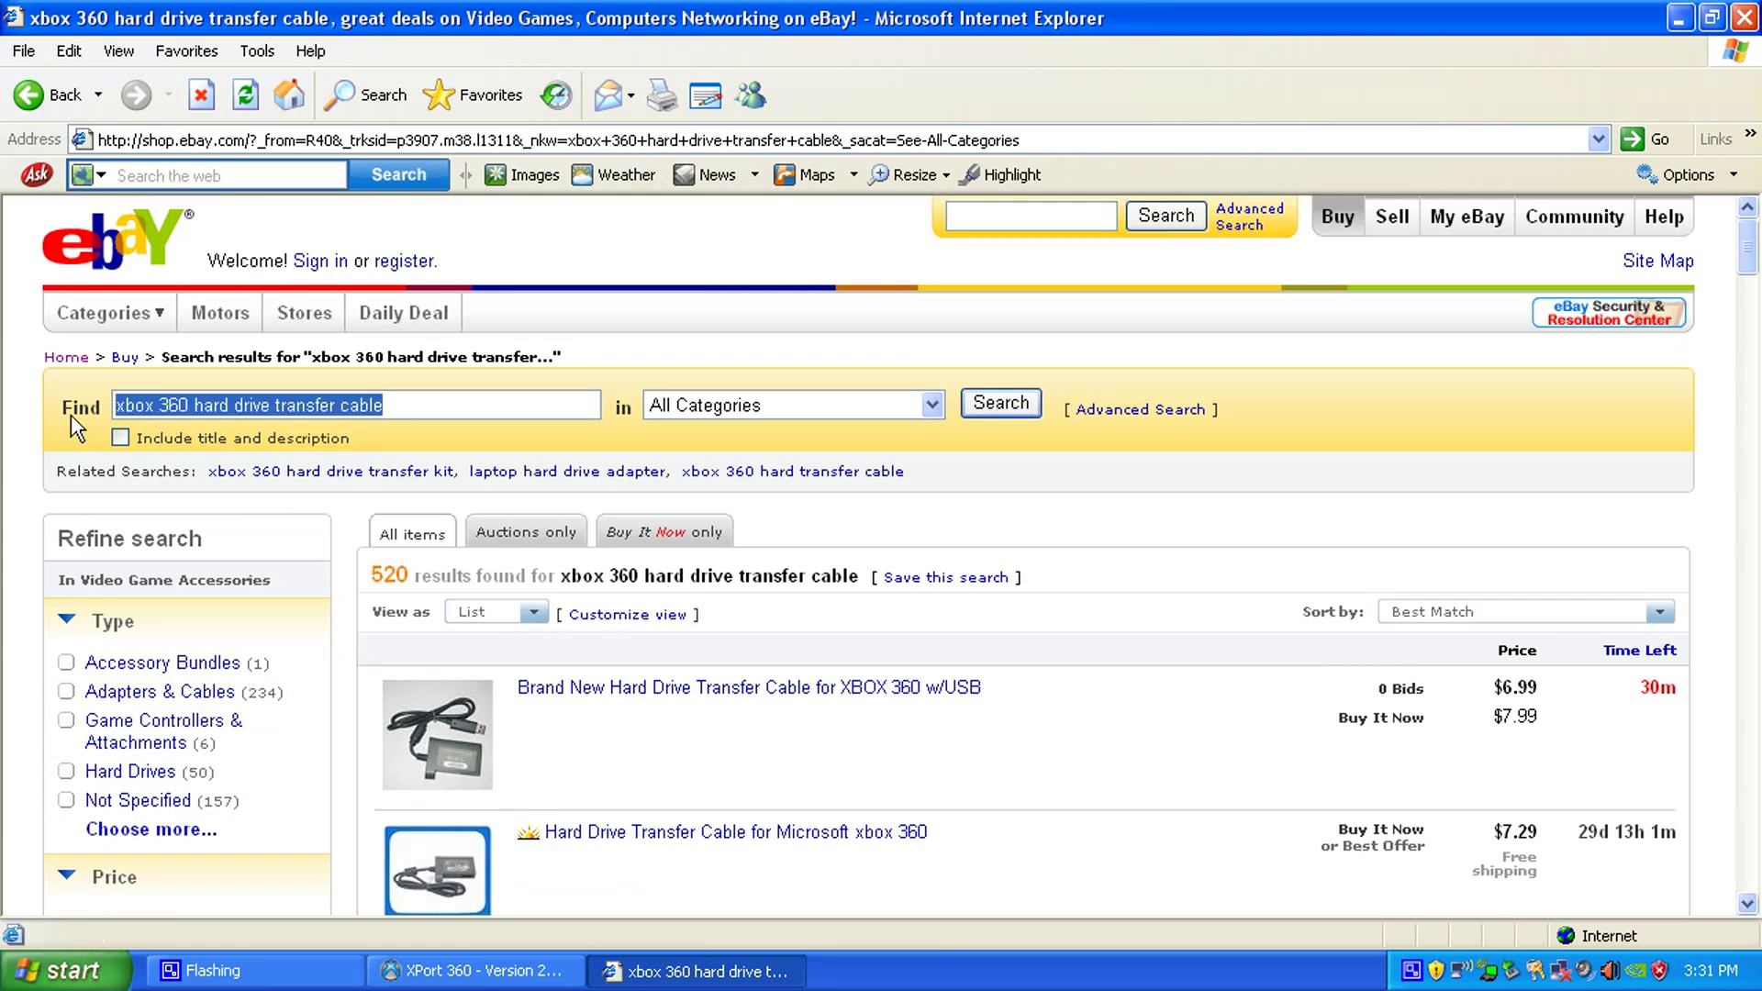
Search eBay for 'sata cable' and skim the results.
type("sata")
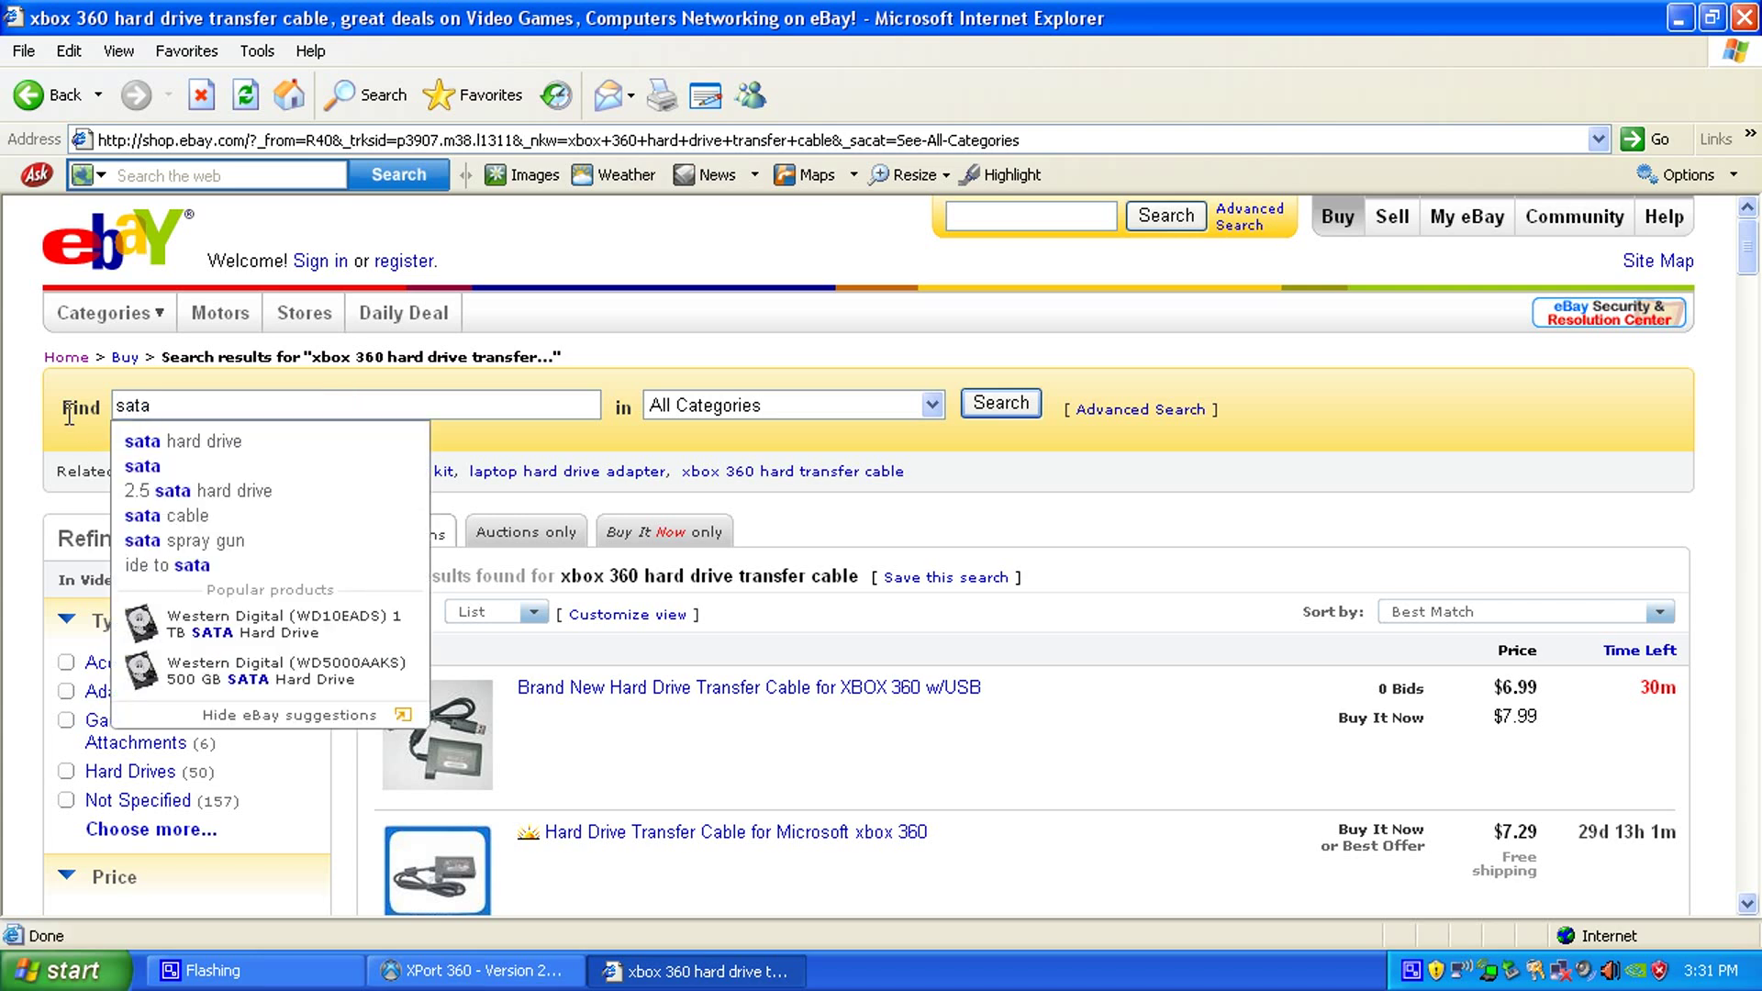
left_click(183, 515)
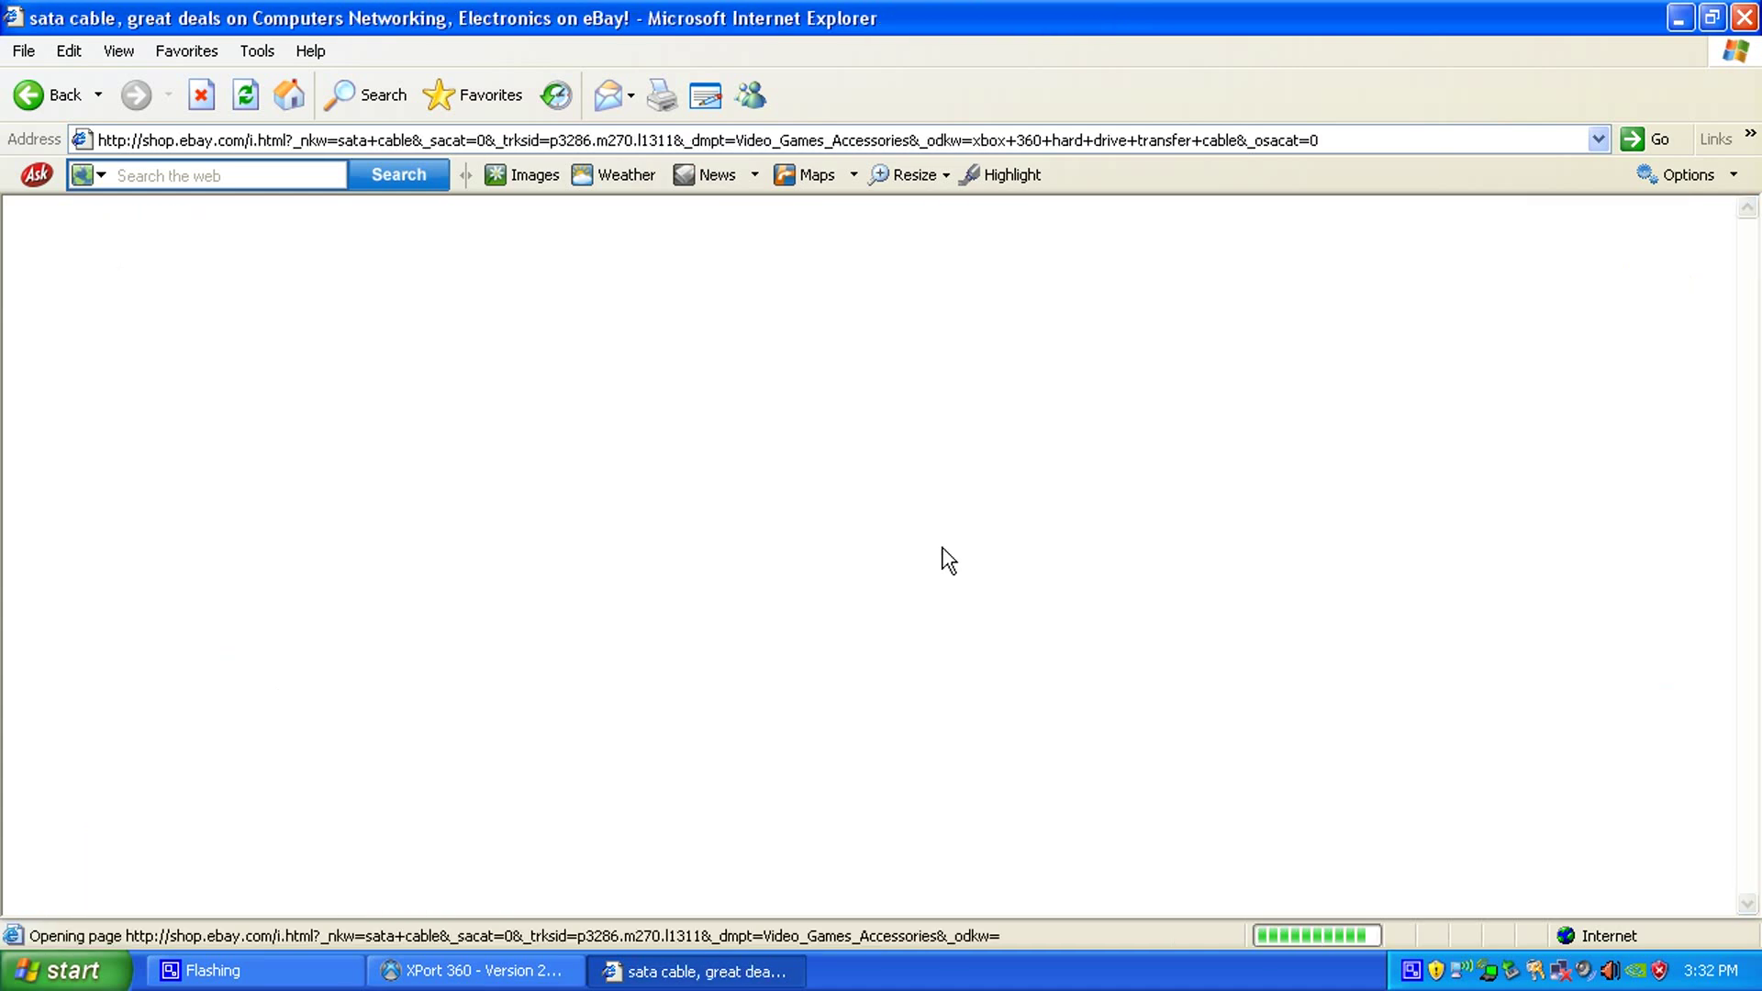
scroll(804, 491, "down", 3)
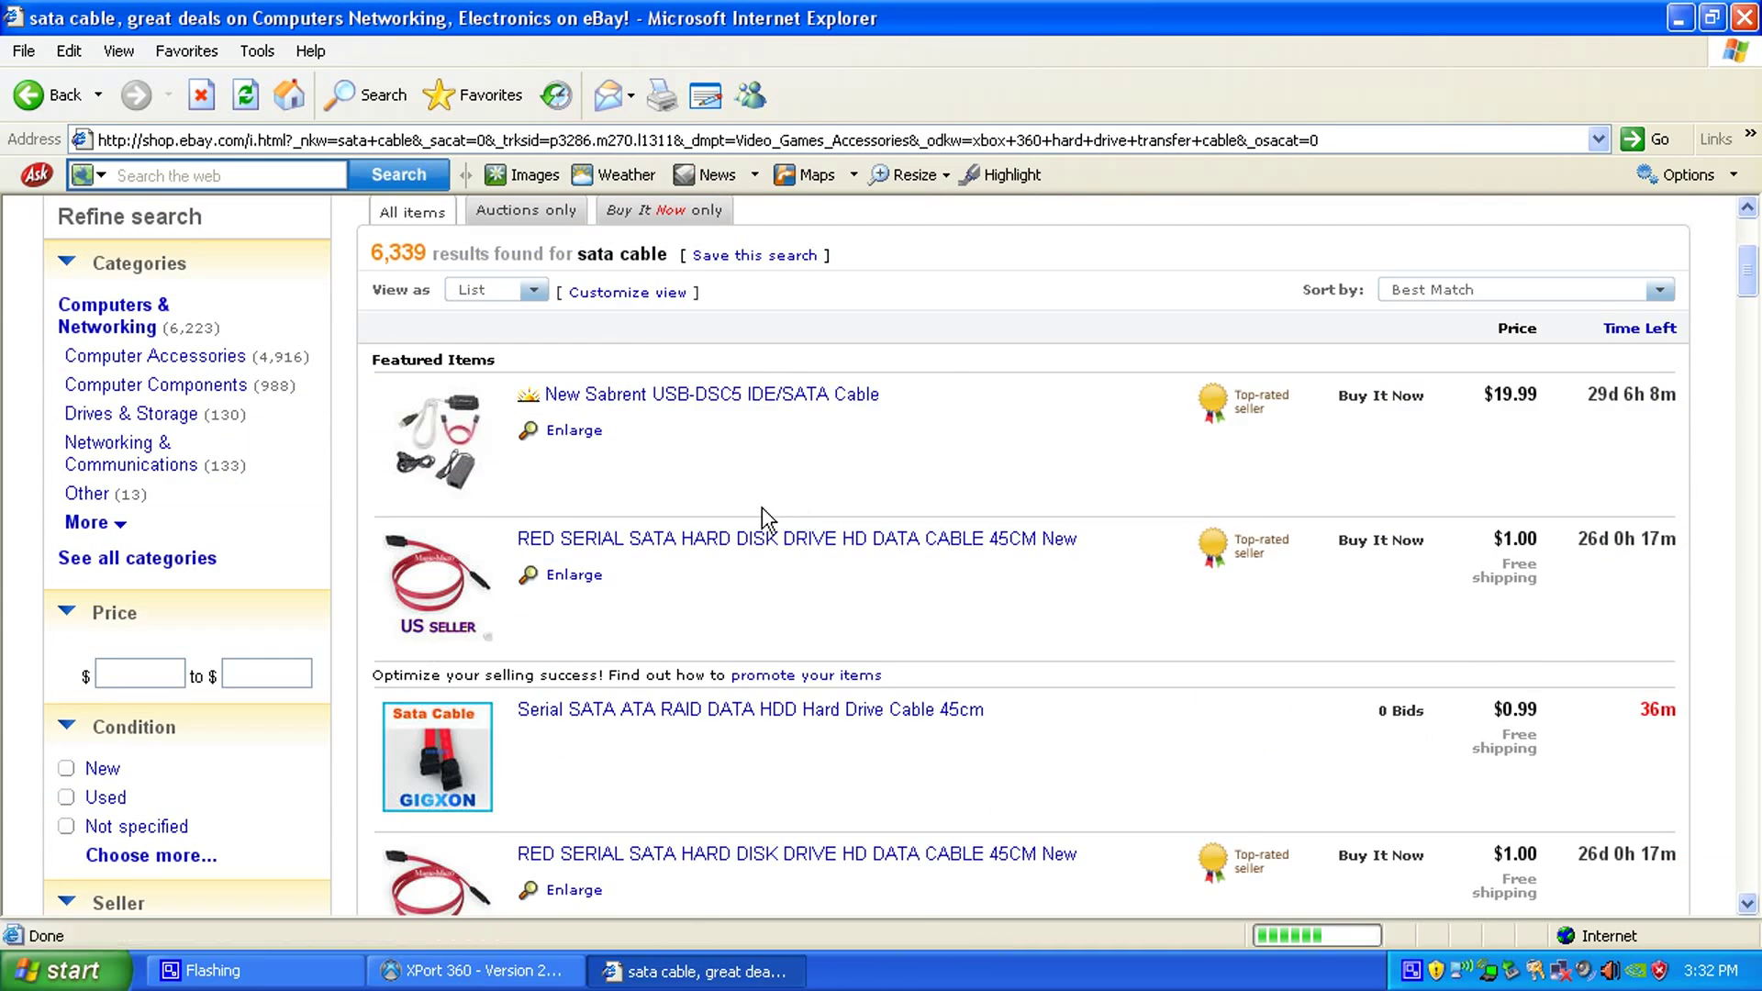
scroll(642, 775, "down", 1)
scroll(409, 491, "up", 4)
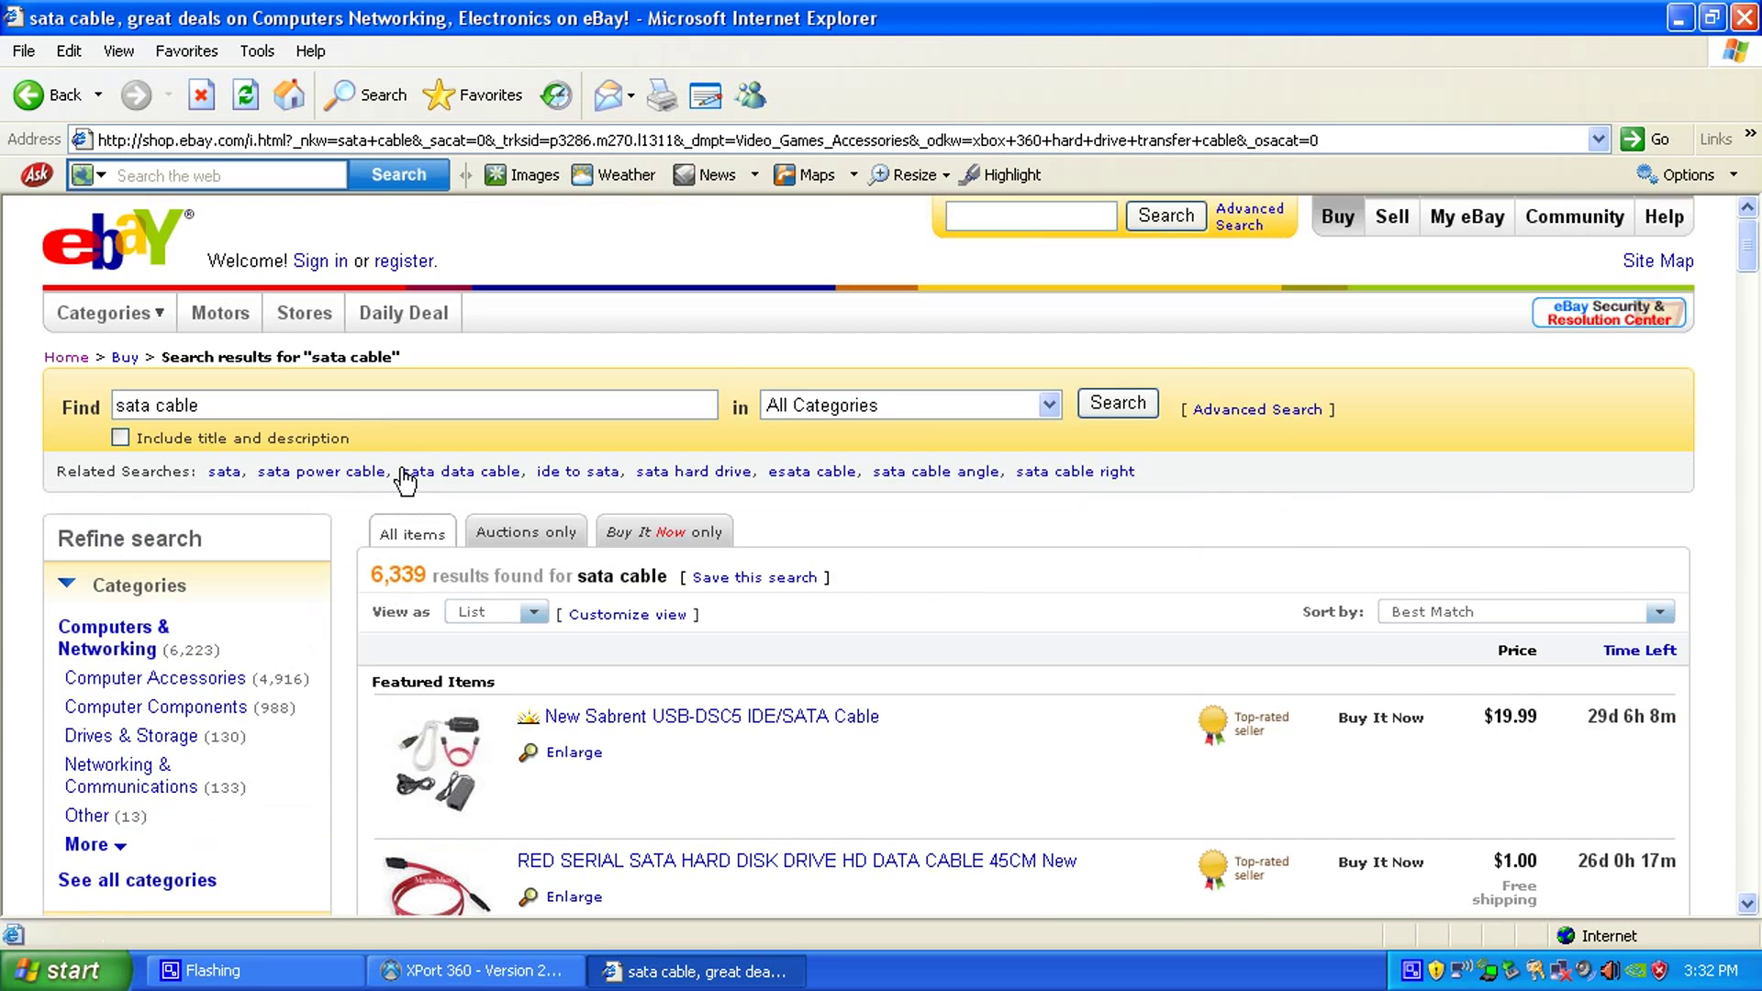
Search 'sata power cable' and view the first listing's enlarged picture, then begin a new search.
double_click(236, 405)
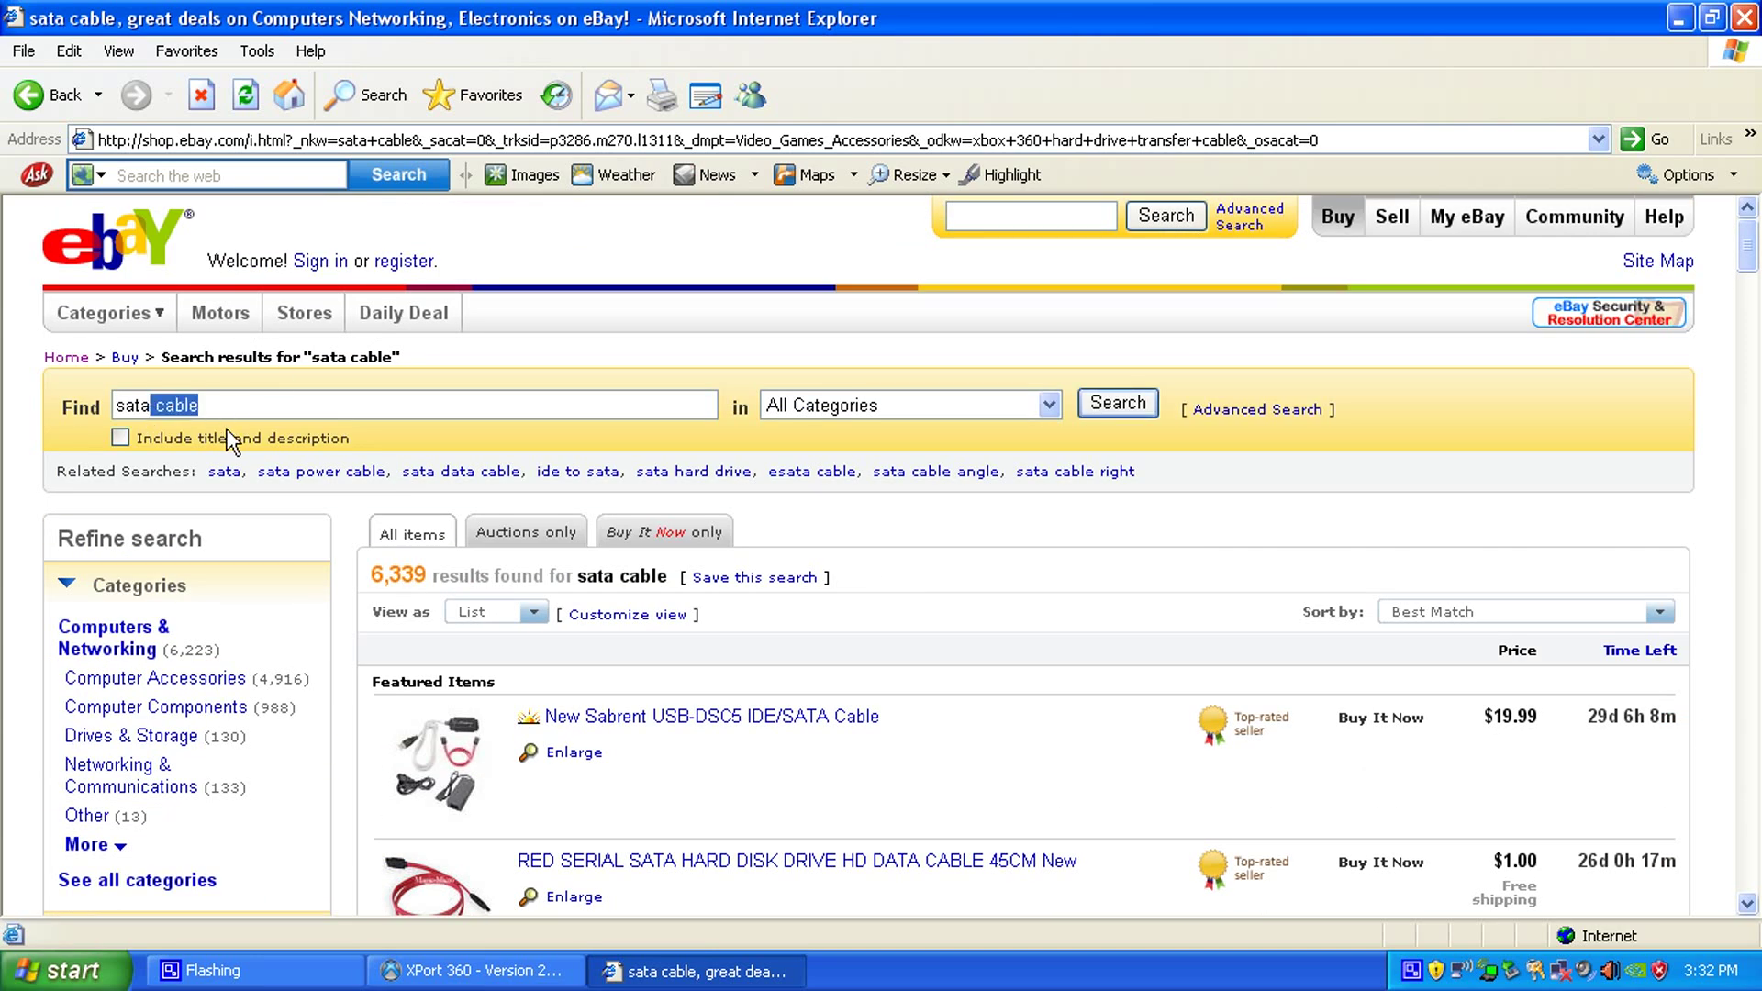
type("power ")
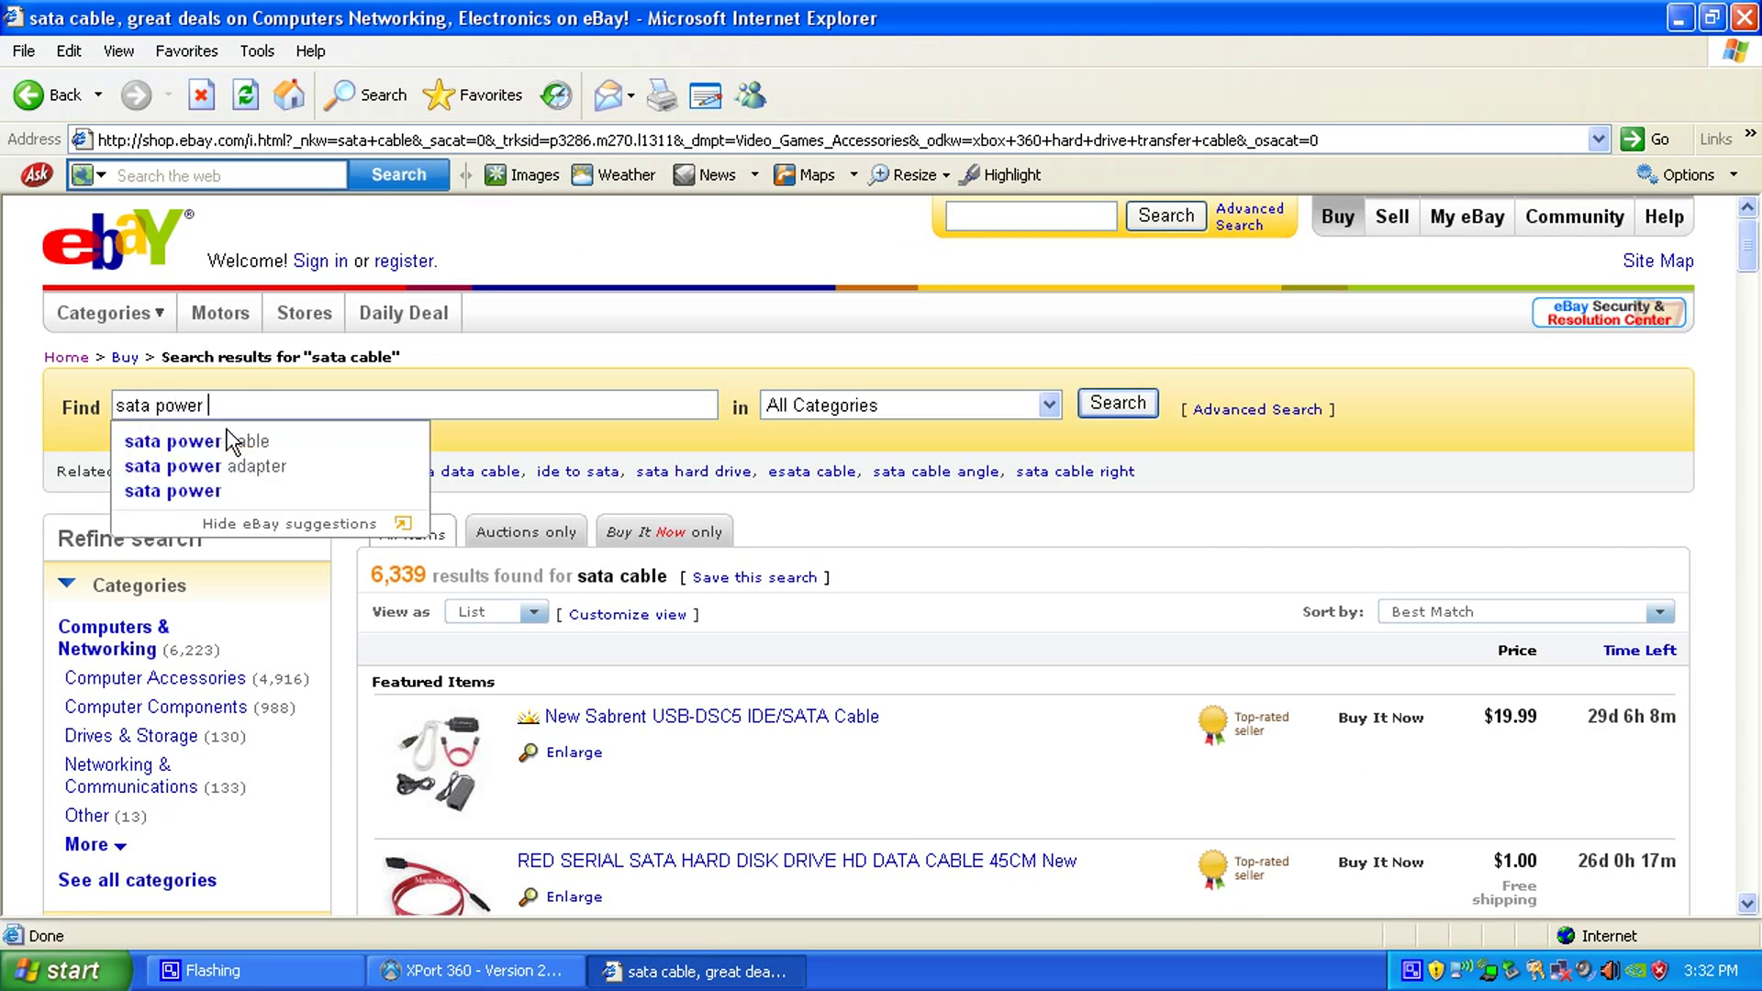
type("cable")
key("Return")
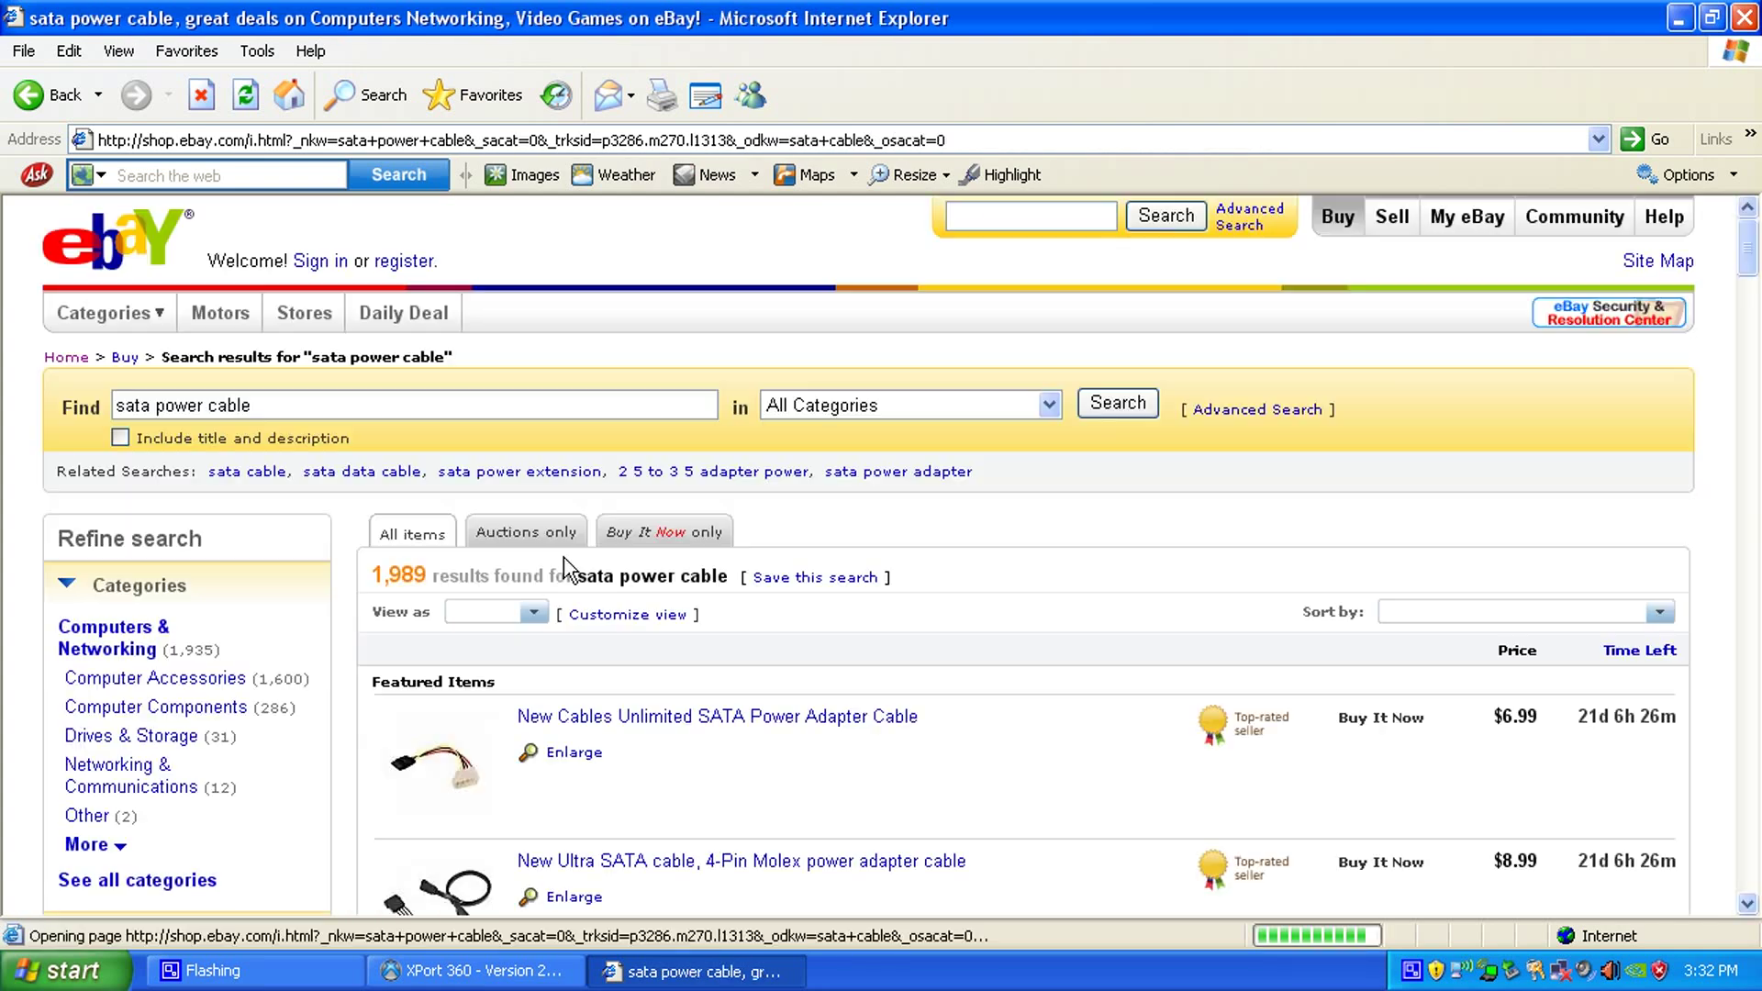
scroll(566, 569, "down", 1)
left_click(530, 645)
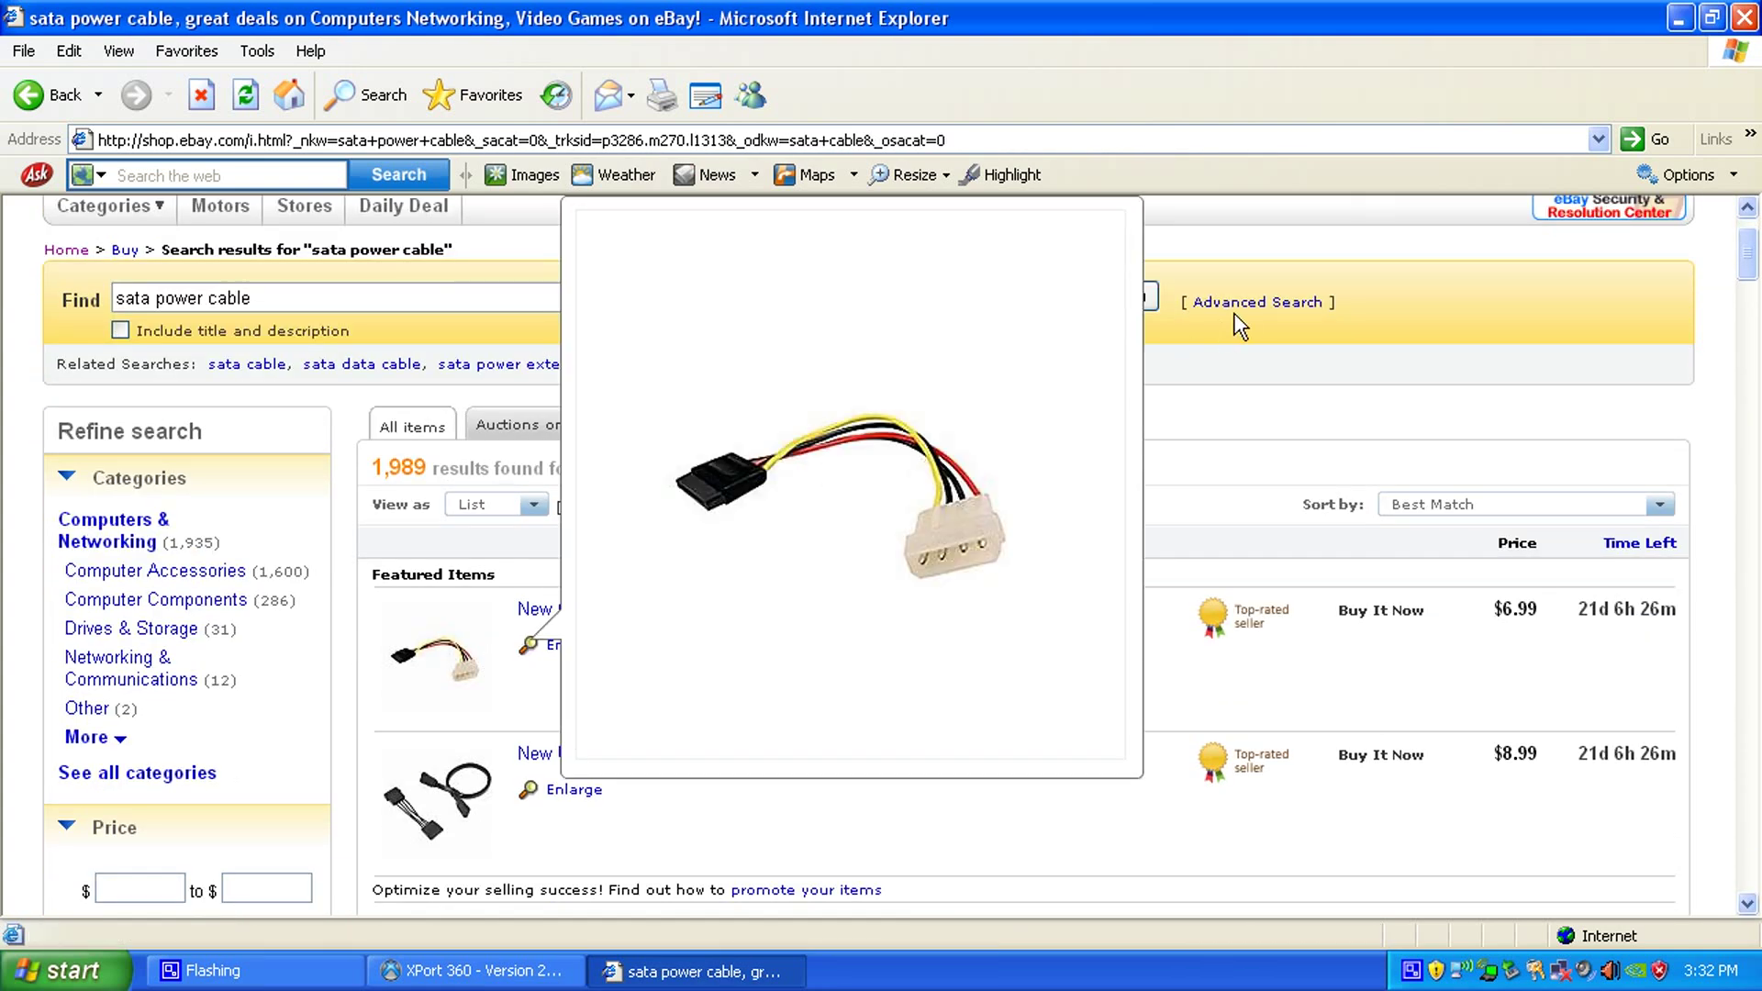
left_click(1204, 438)
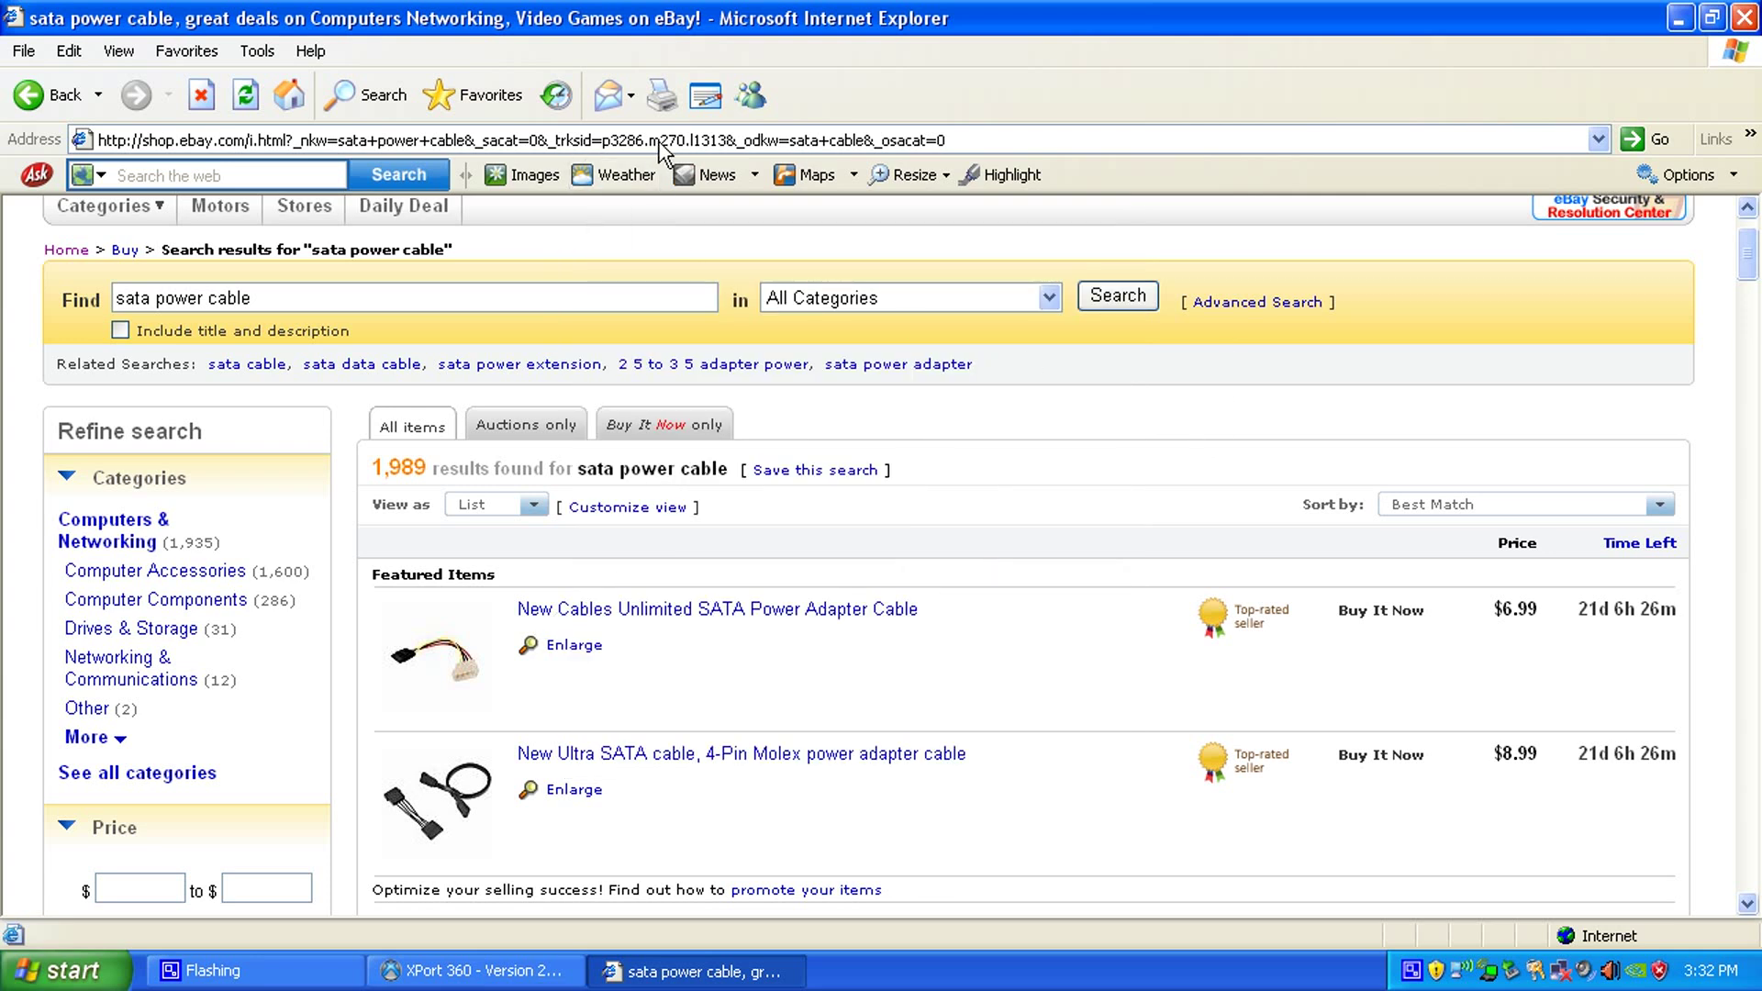
left_click_drag(590, 296, 3, 363)
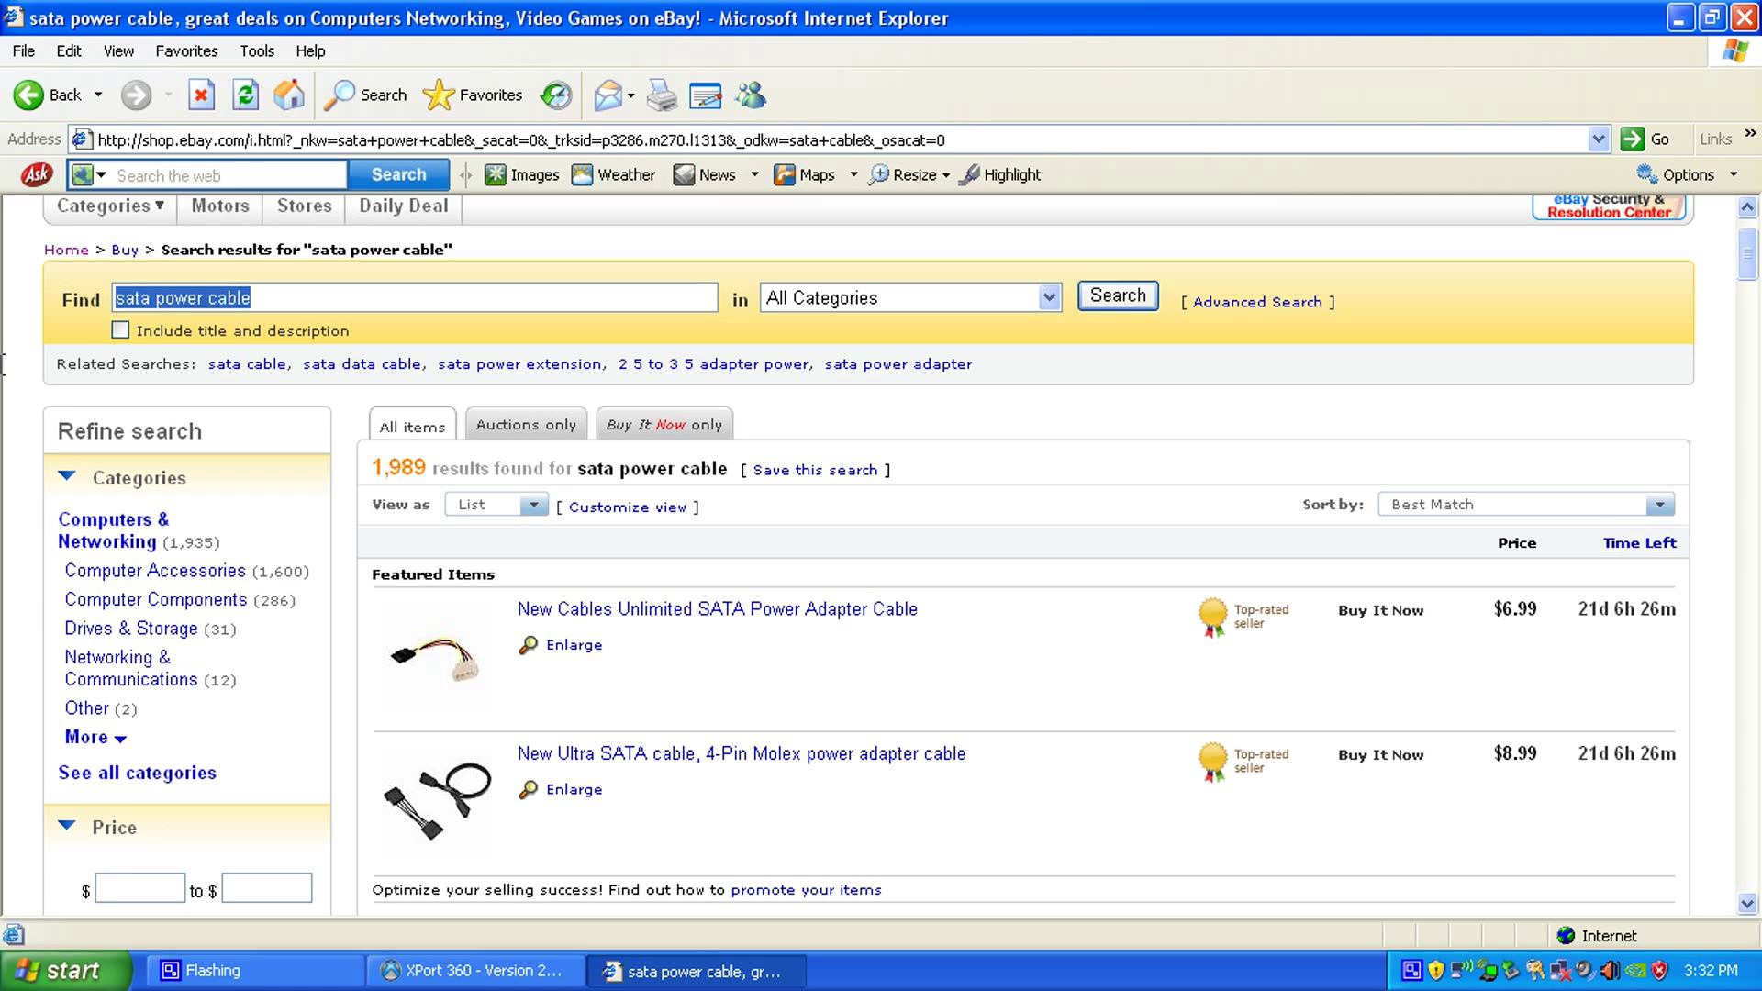
type("t6 t10")
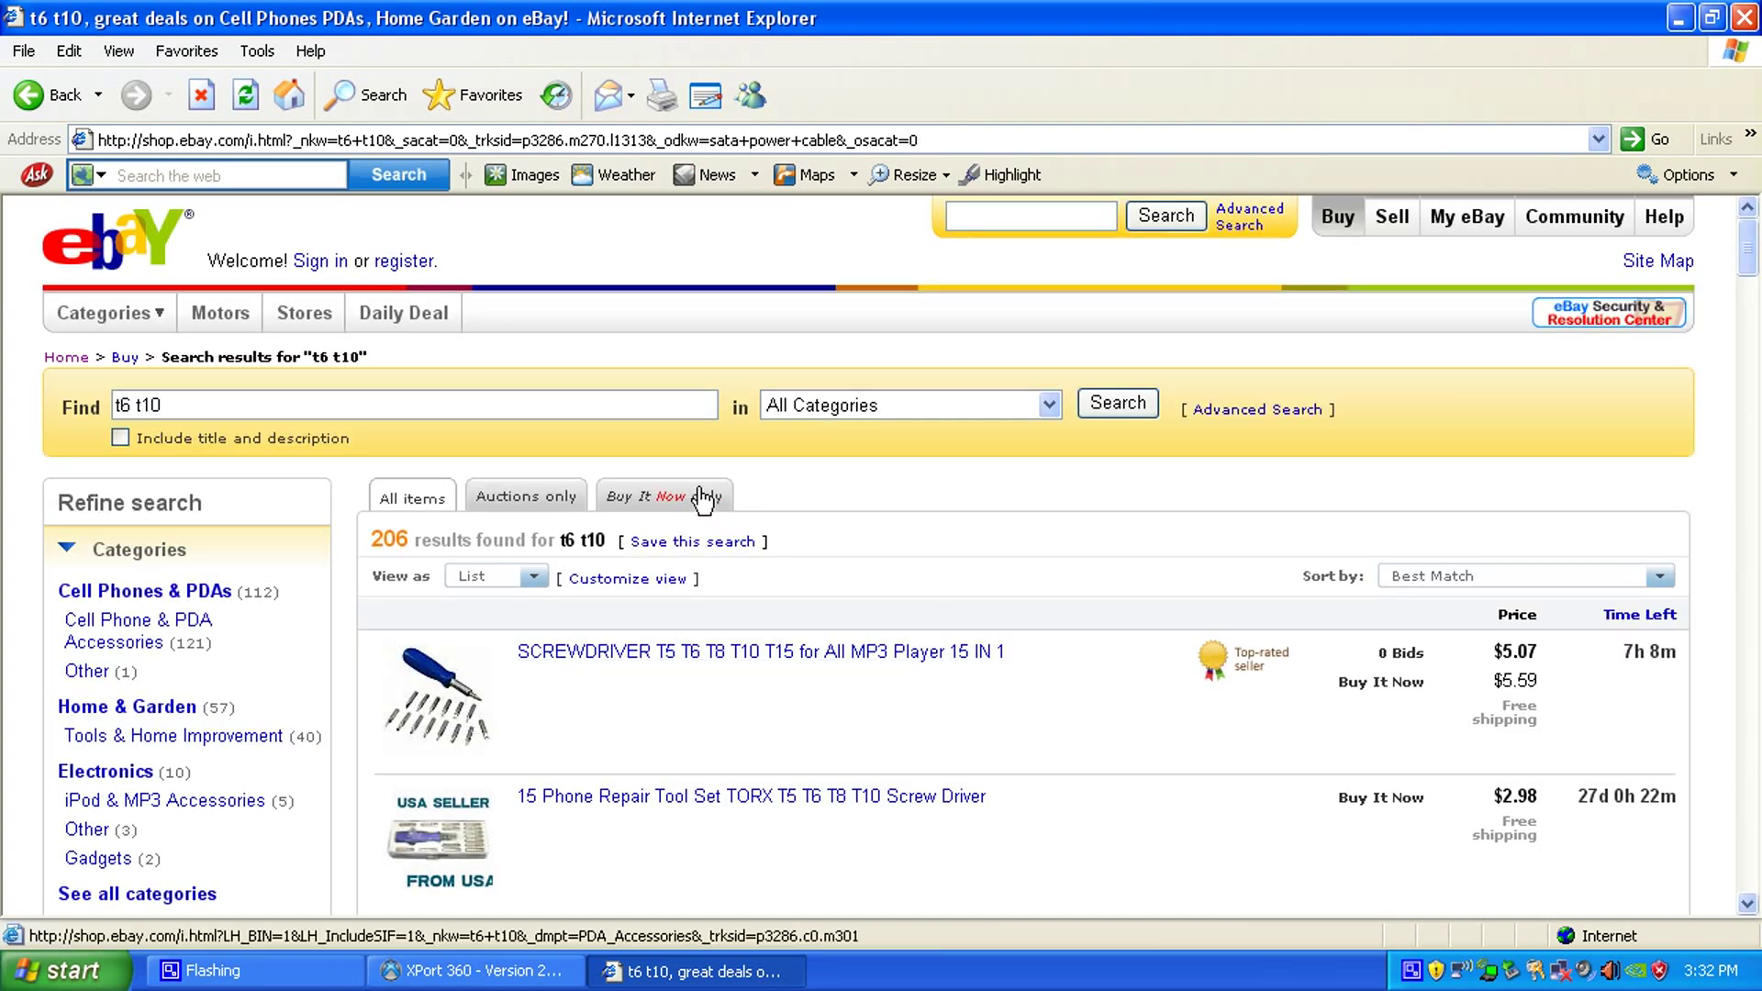
Leave the 't6 t10' results and close the eBay browser window.
left_click(609, 405)
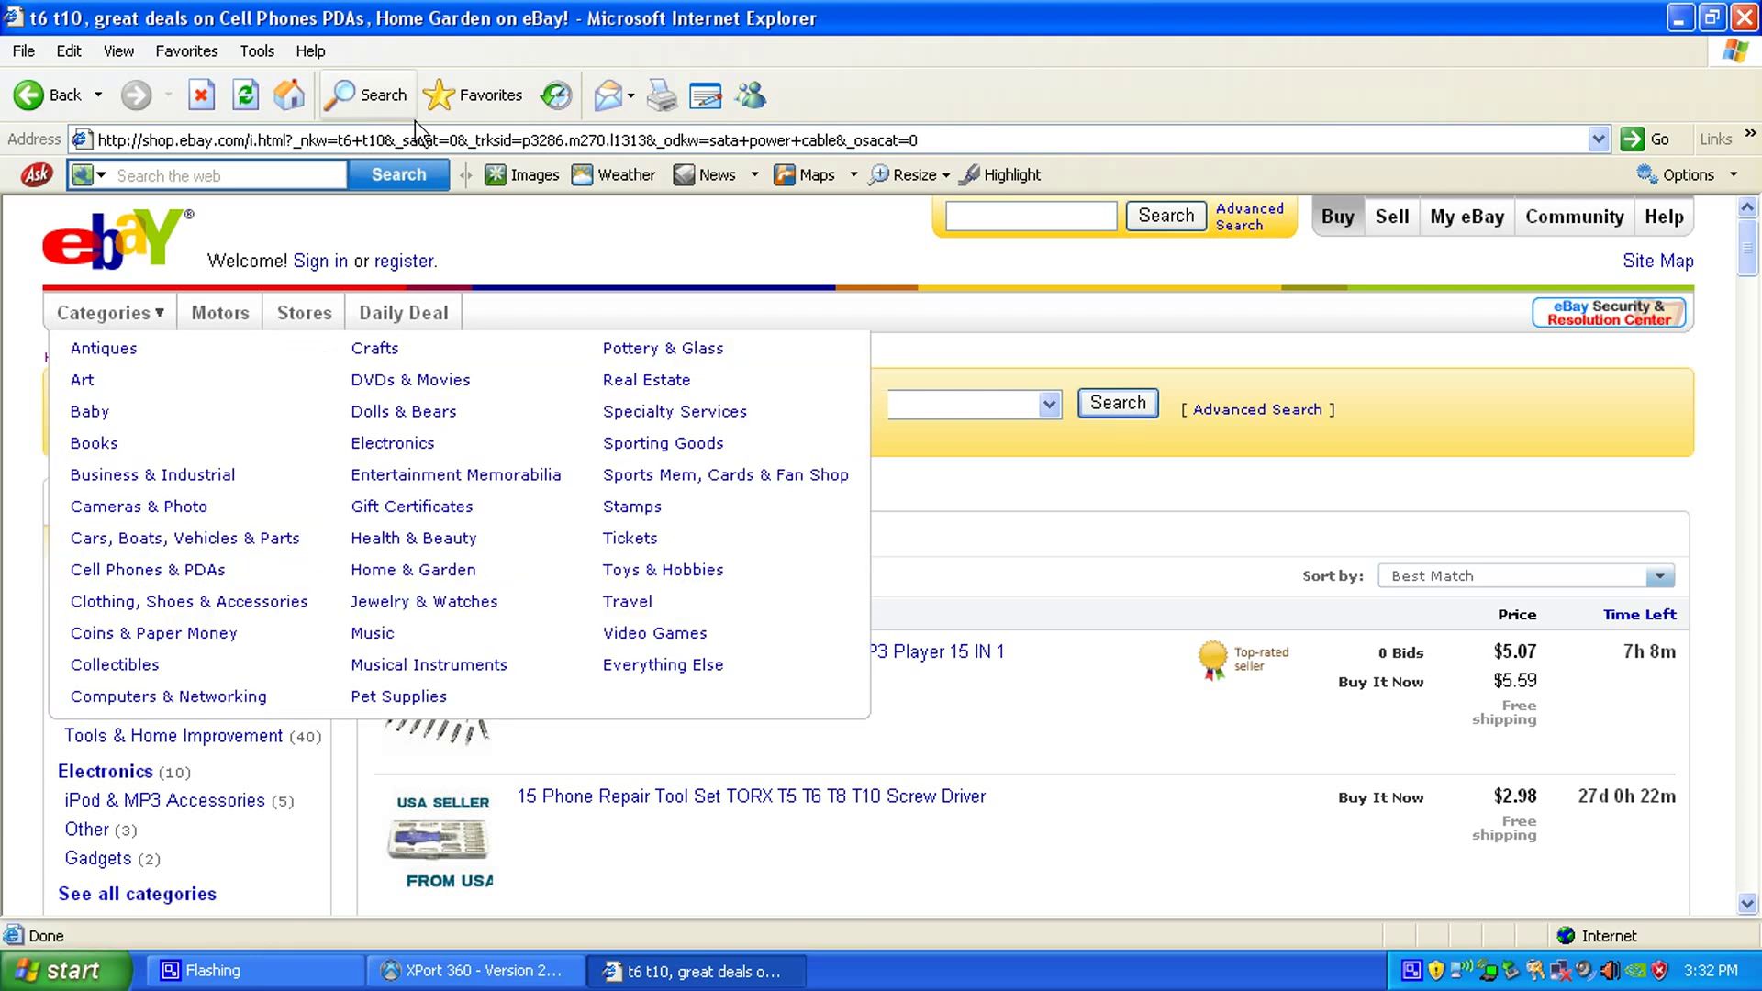
left_click(429, 140)
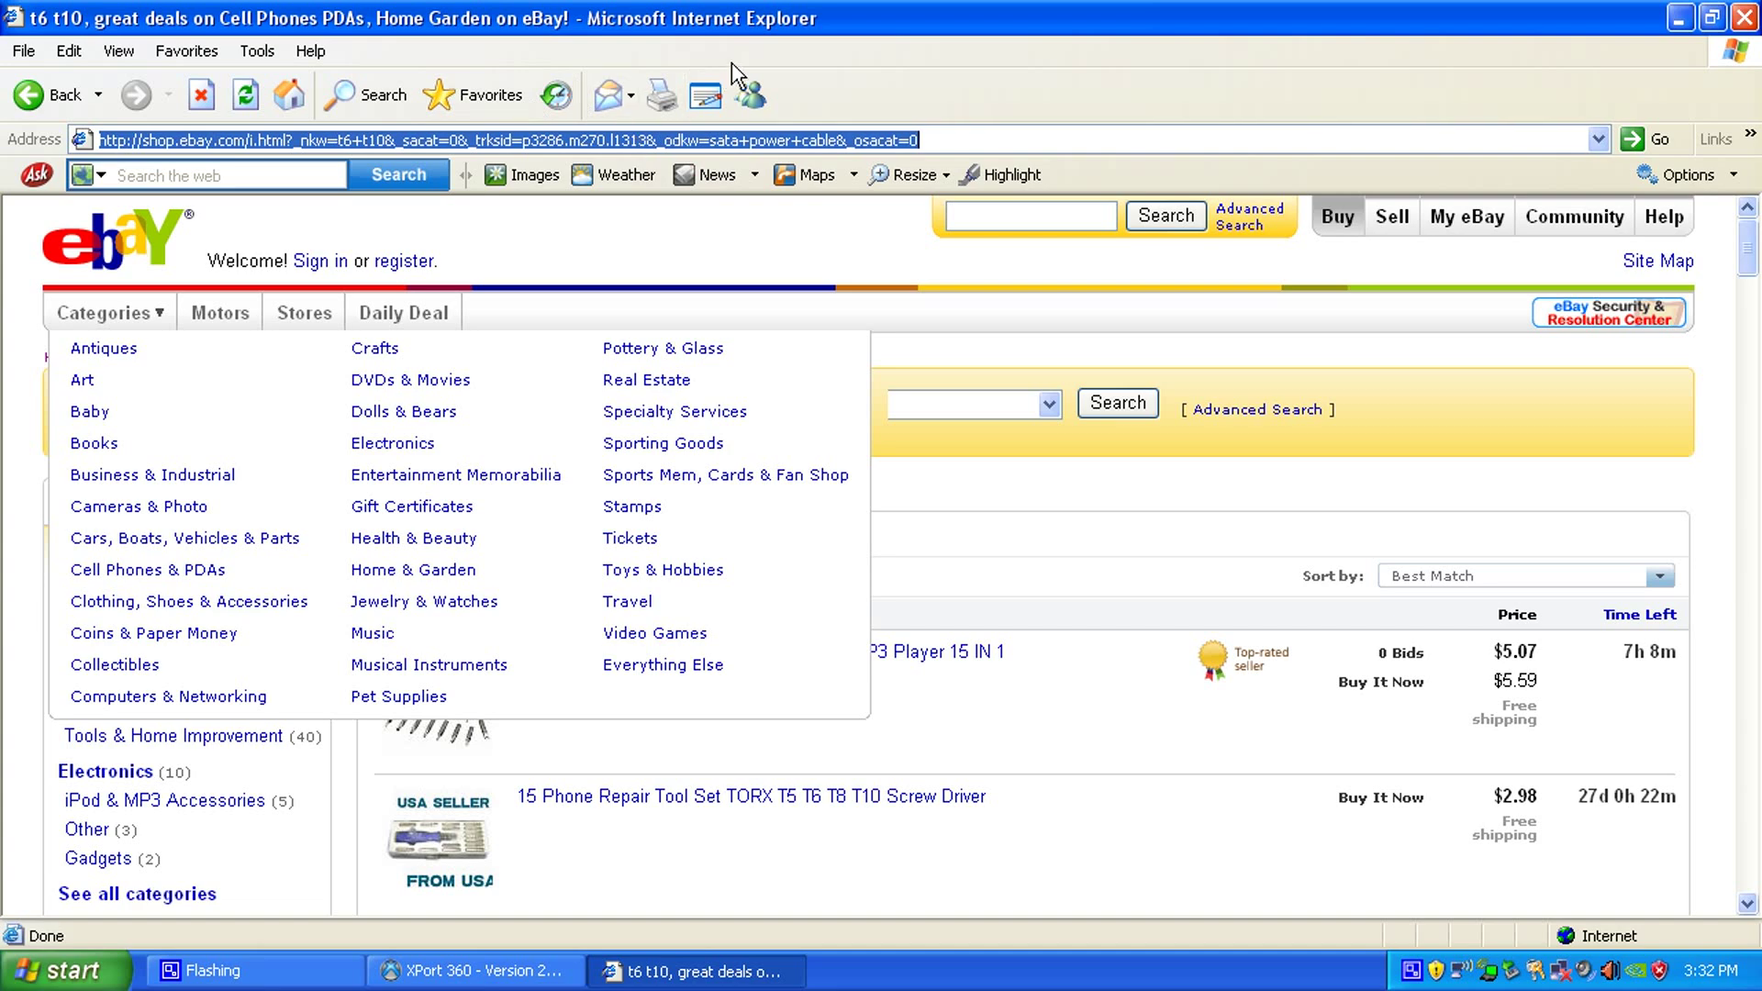
left_click(1744, 18)
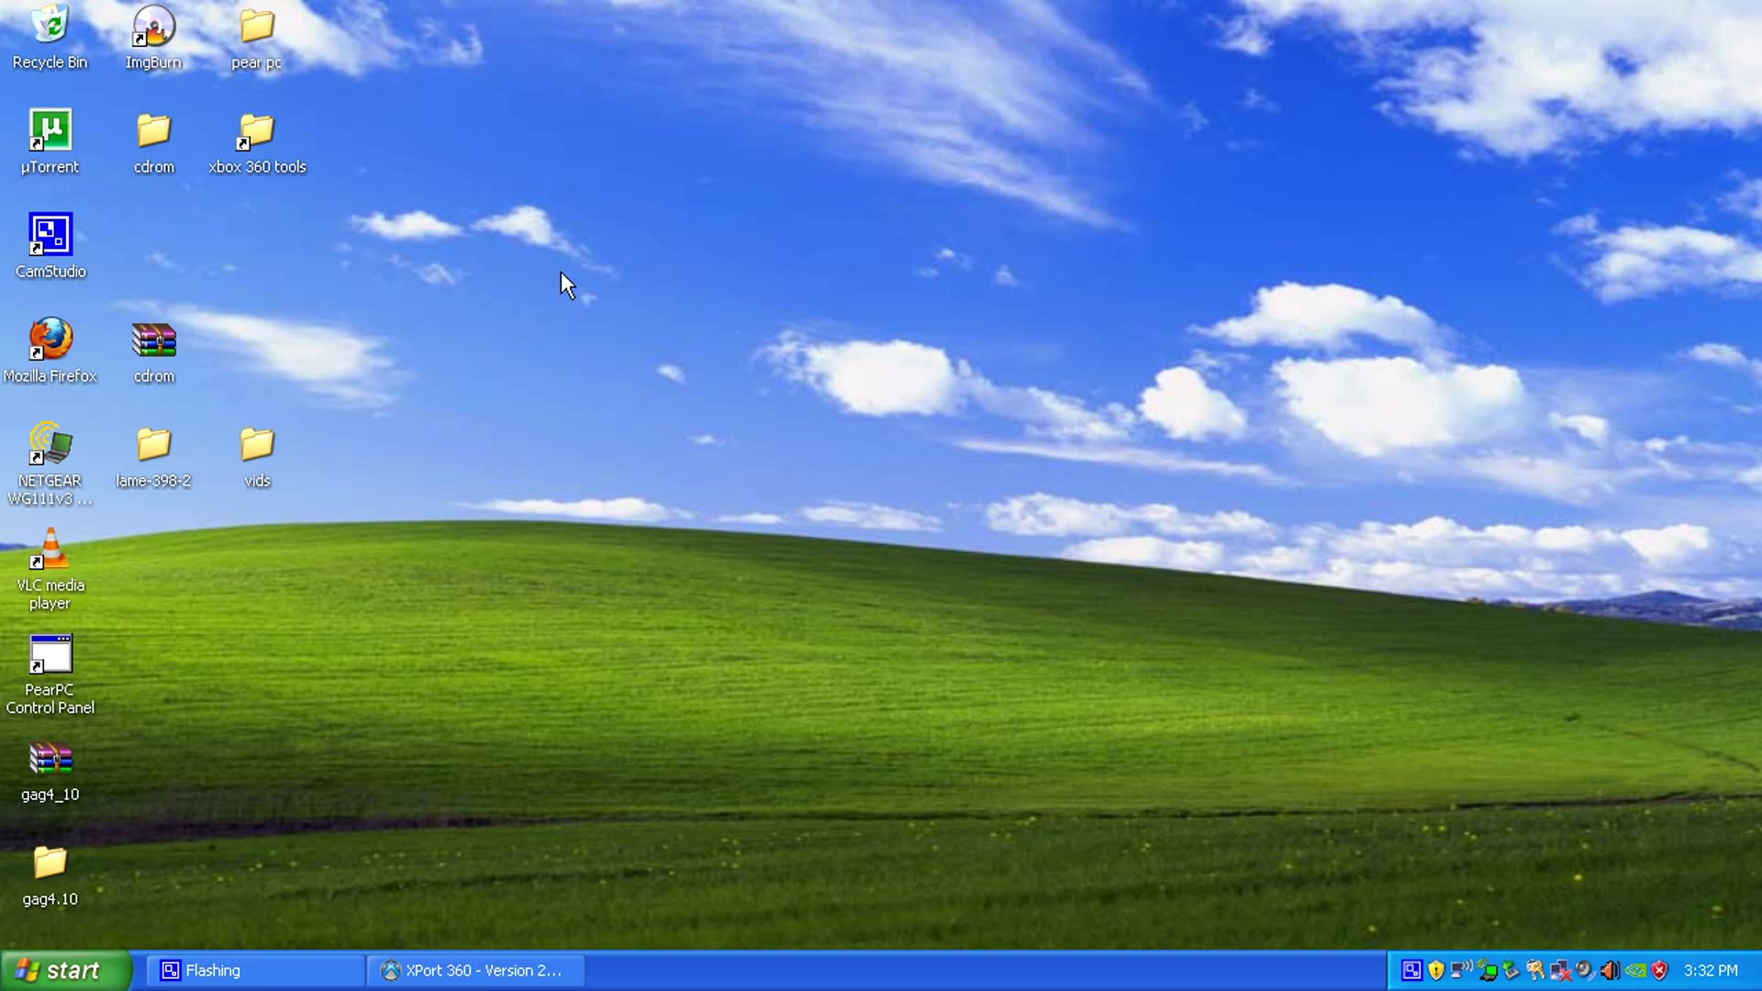
Open the 'xbox 360 tools' desktop folder, move its window up, and locate the XPort 360 shortcut.
double_click(259, 149)
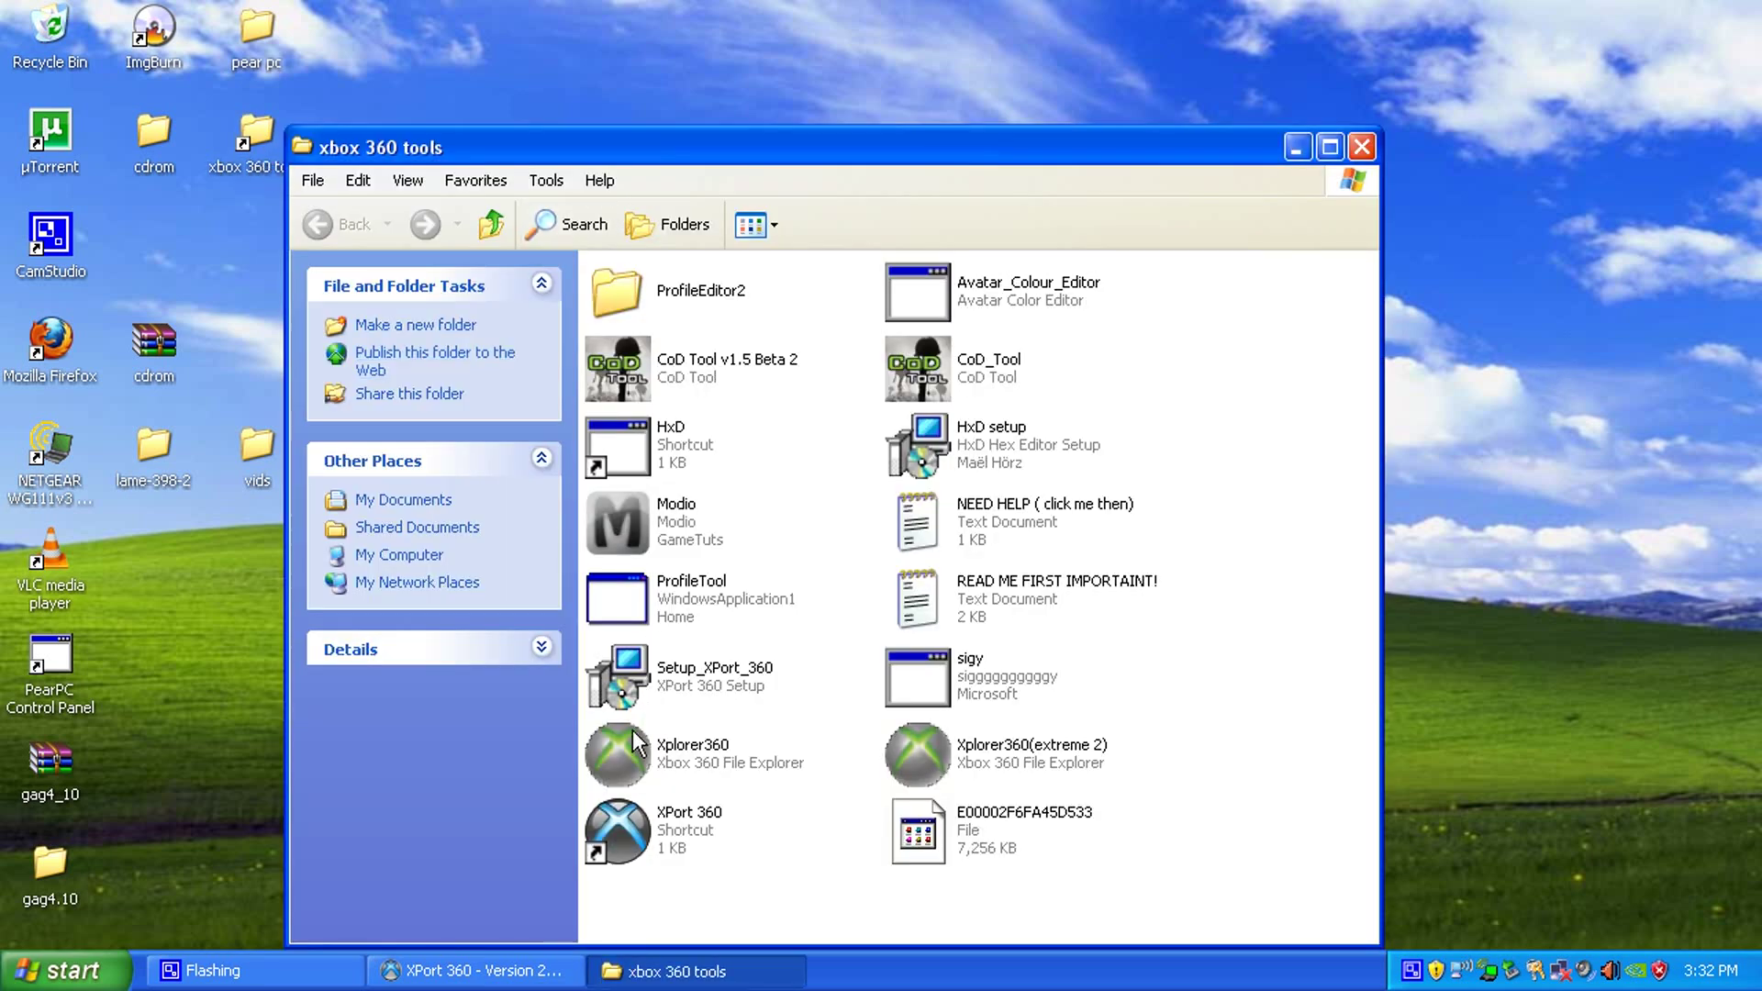
left_click_drag(643, 161, 640, 11)
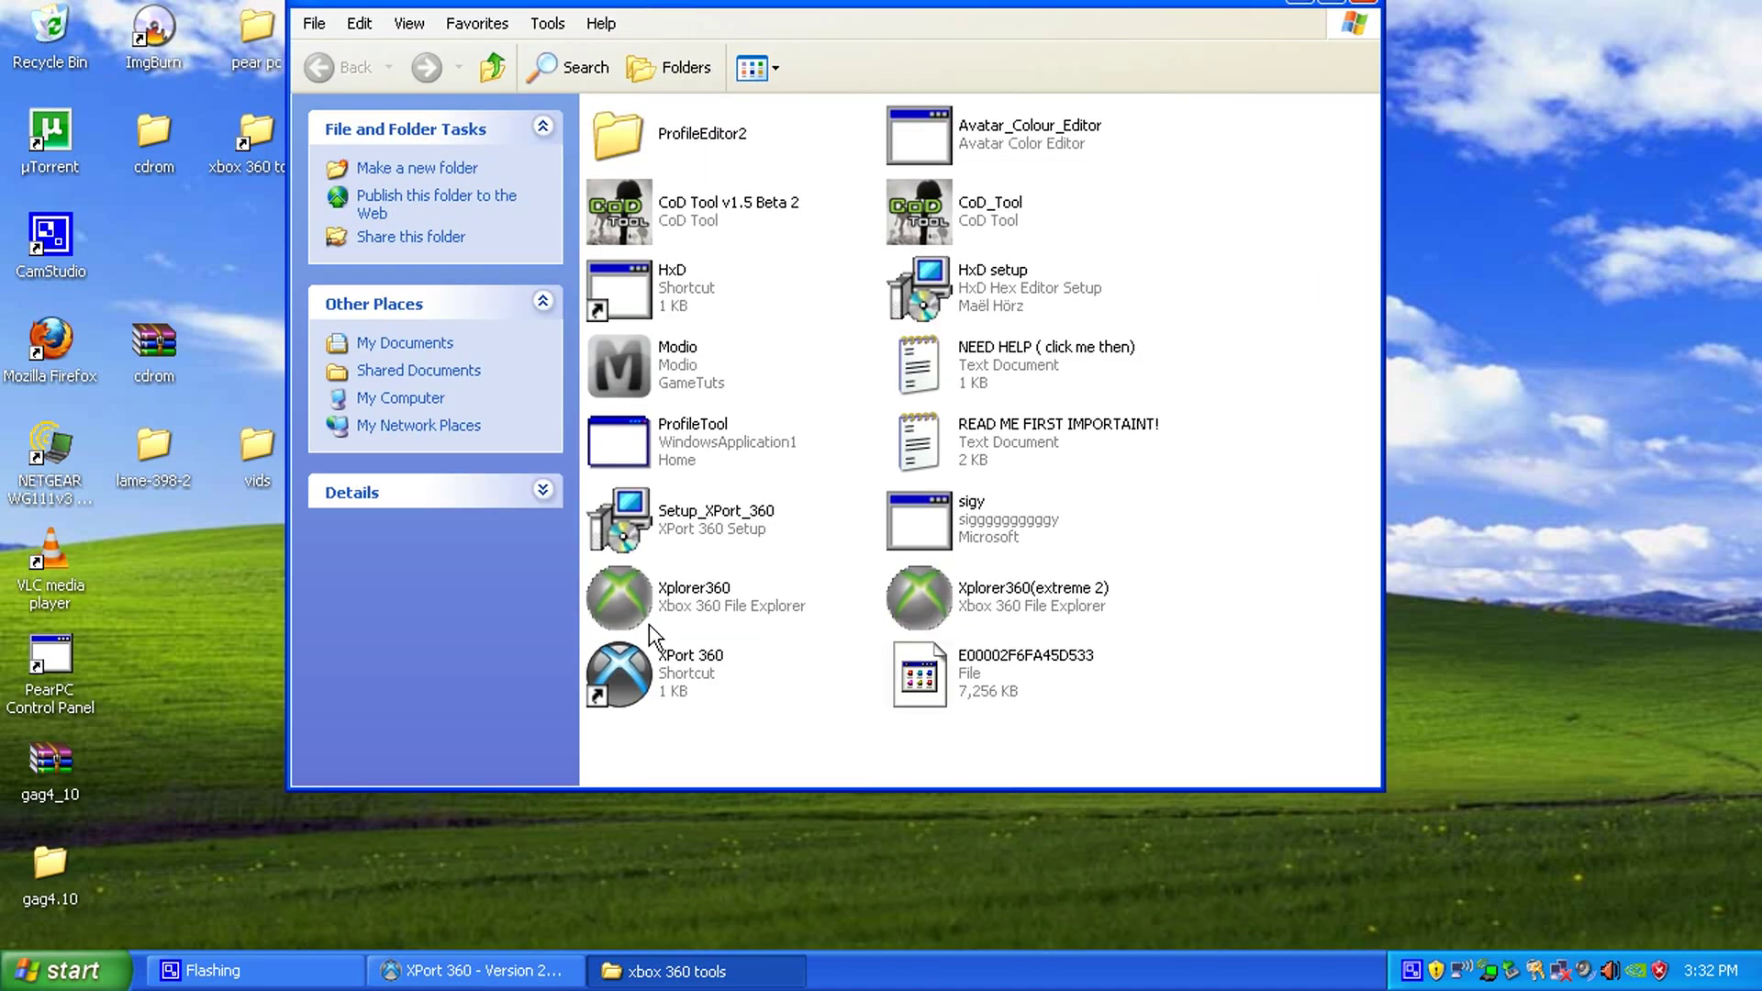
left_click(652, 681)
key("Up")
left_click(755, 676)
Launch XPort 360, confirm the 20 GB Xbox 360 hard disk and expand its partitions.
double_click(652, 681)
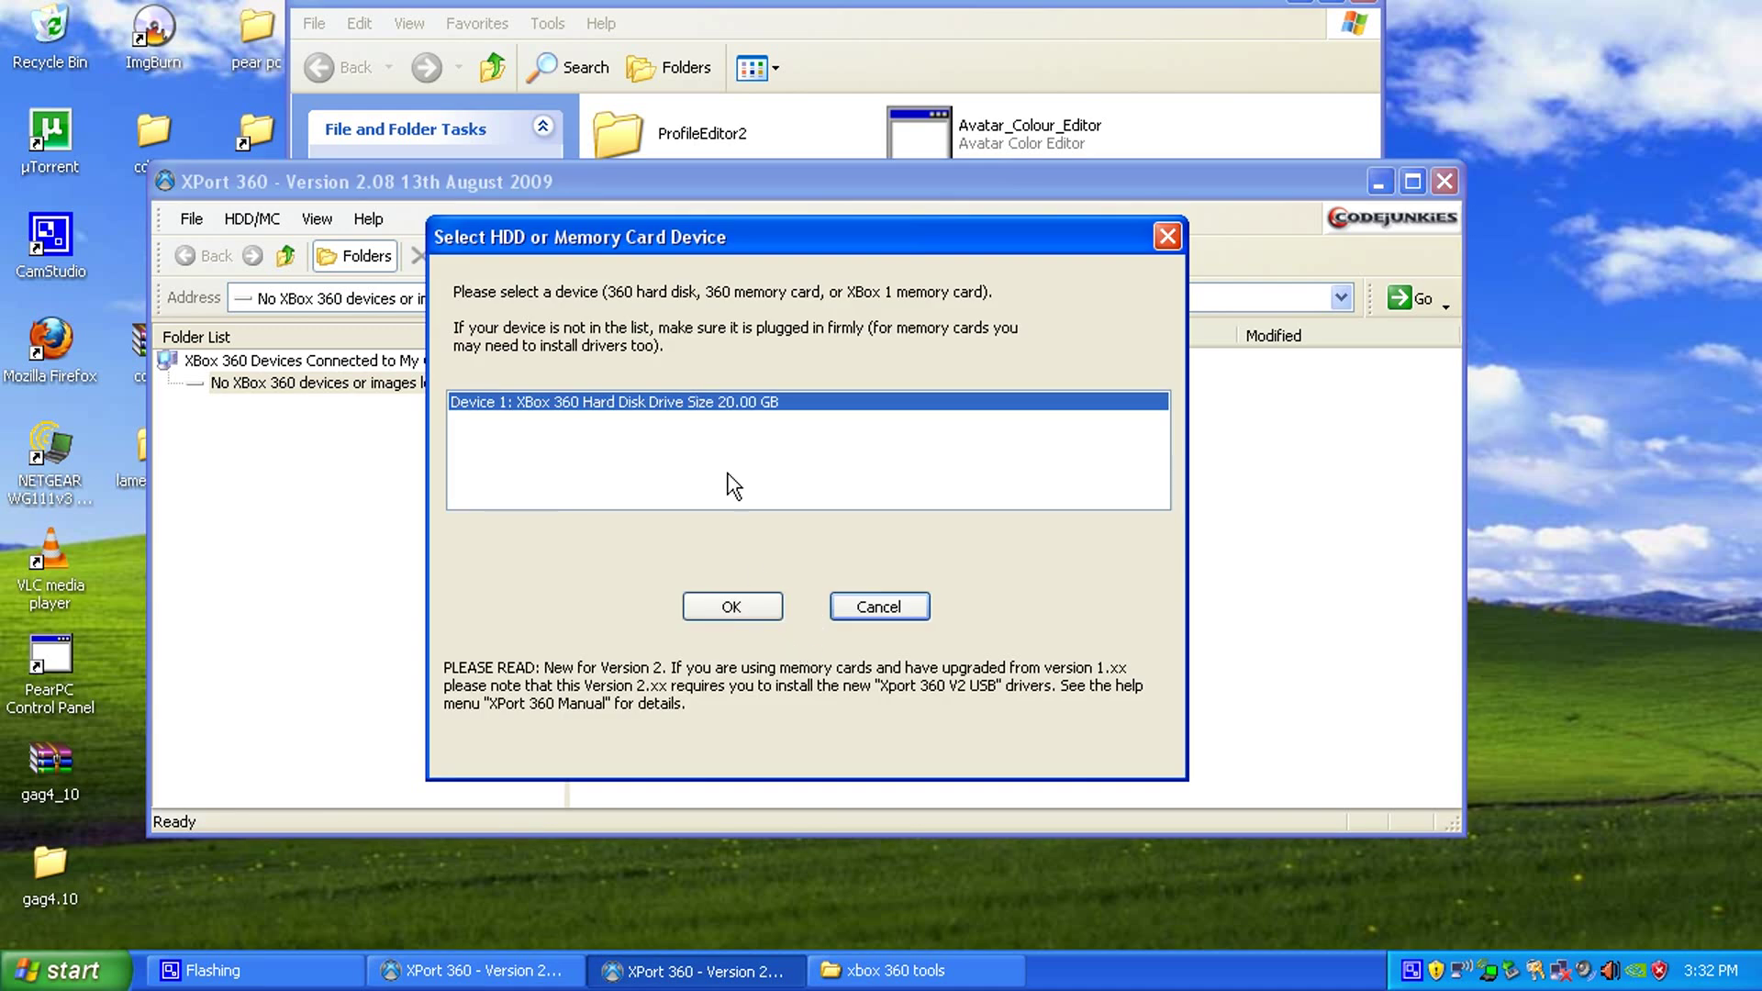
left_click(760, 610)
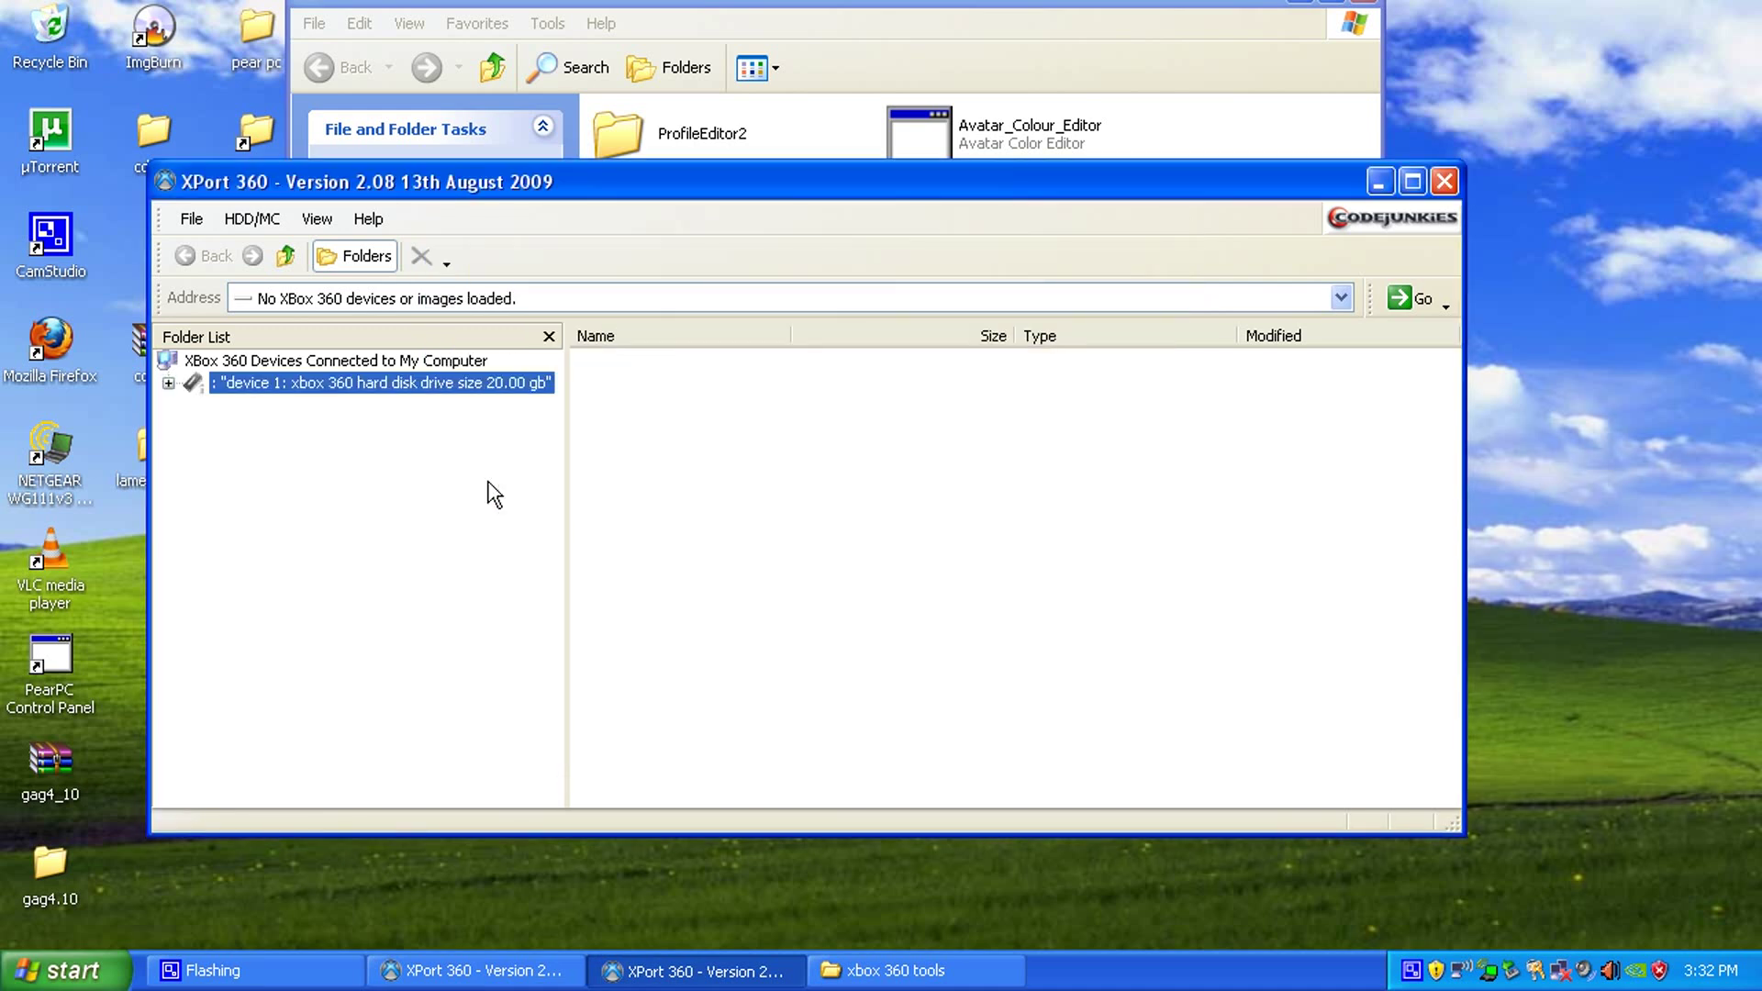
left_click(168, 383)
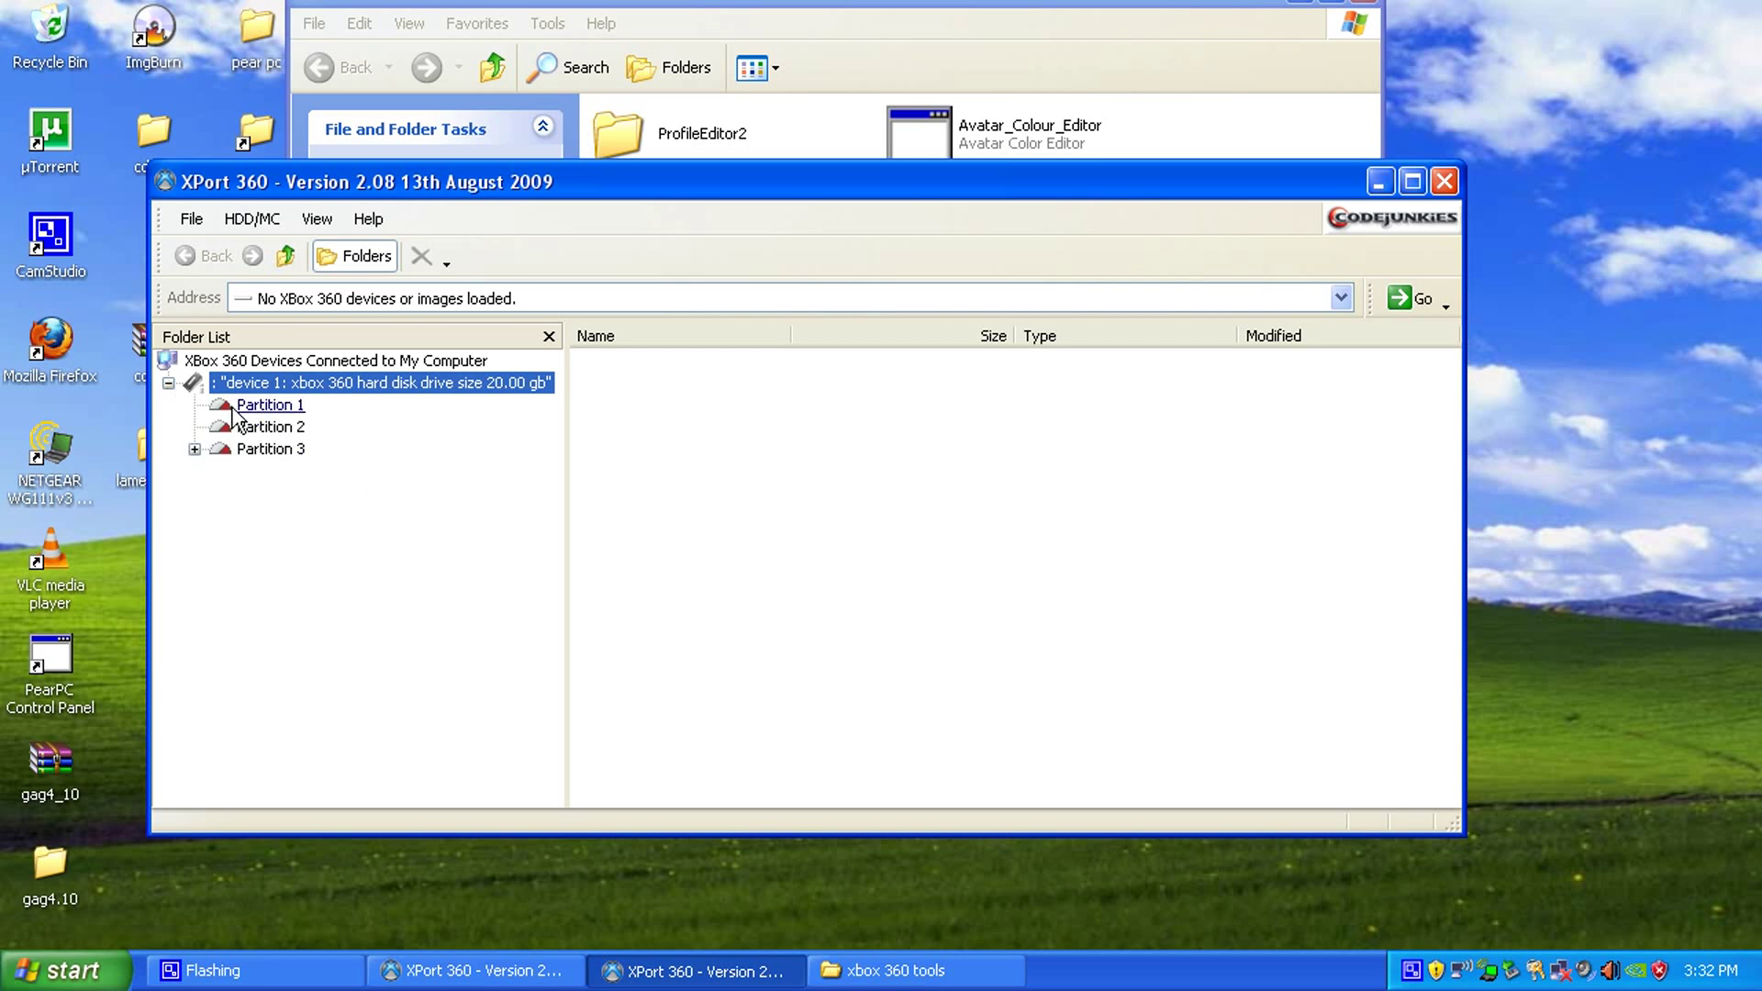
left_click(168, 383)
left_click_drag(278, 182, 374, 88)
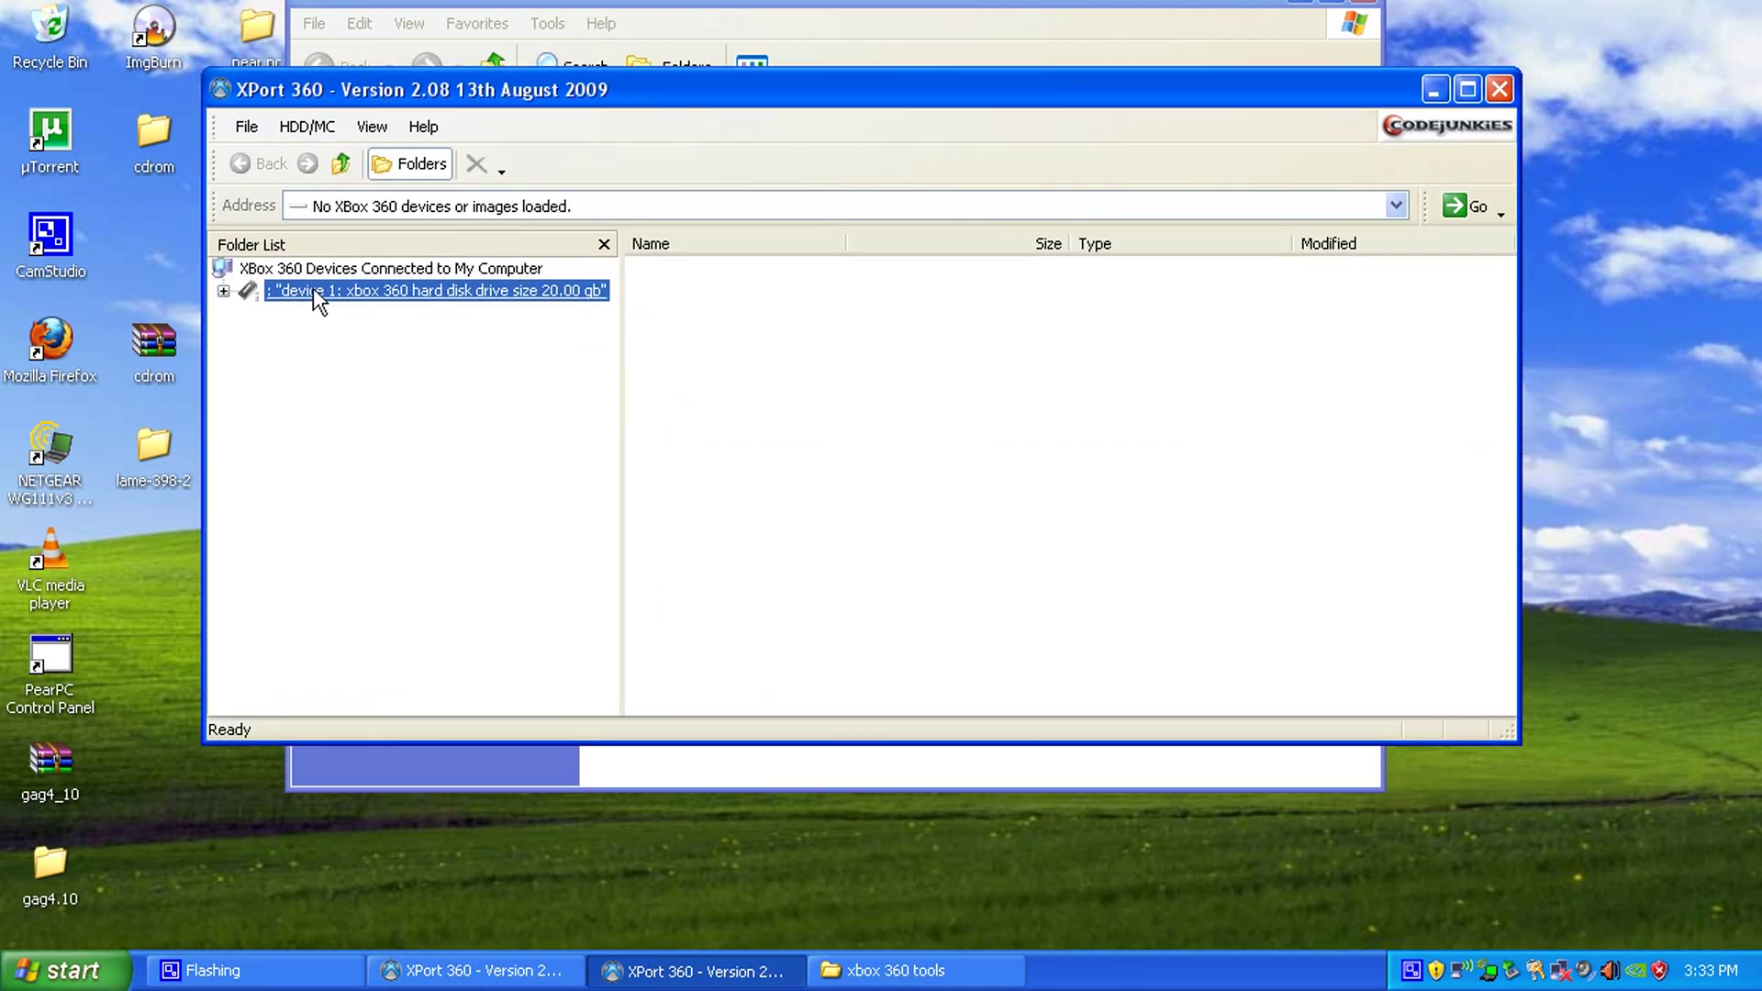
left_click(223, 291)
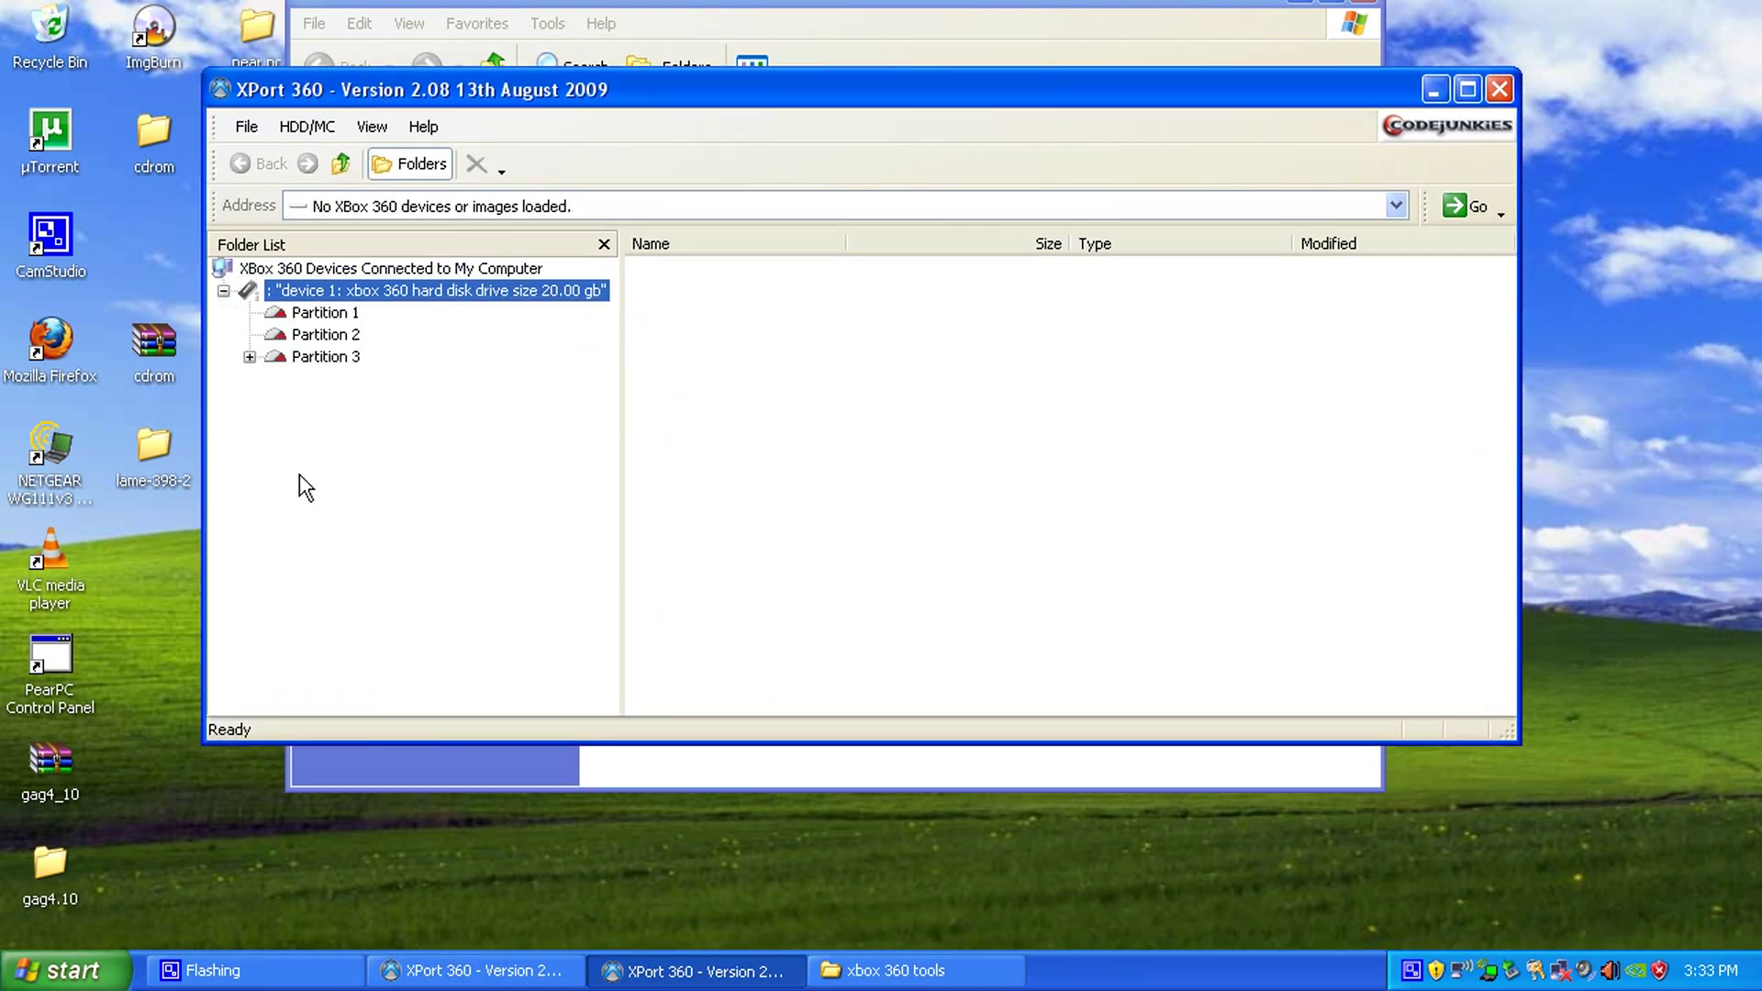
Check Partitions 1 and 2, ending on the empty Partition 1.
left_click(298, 314)
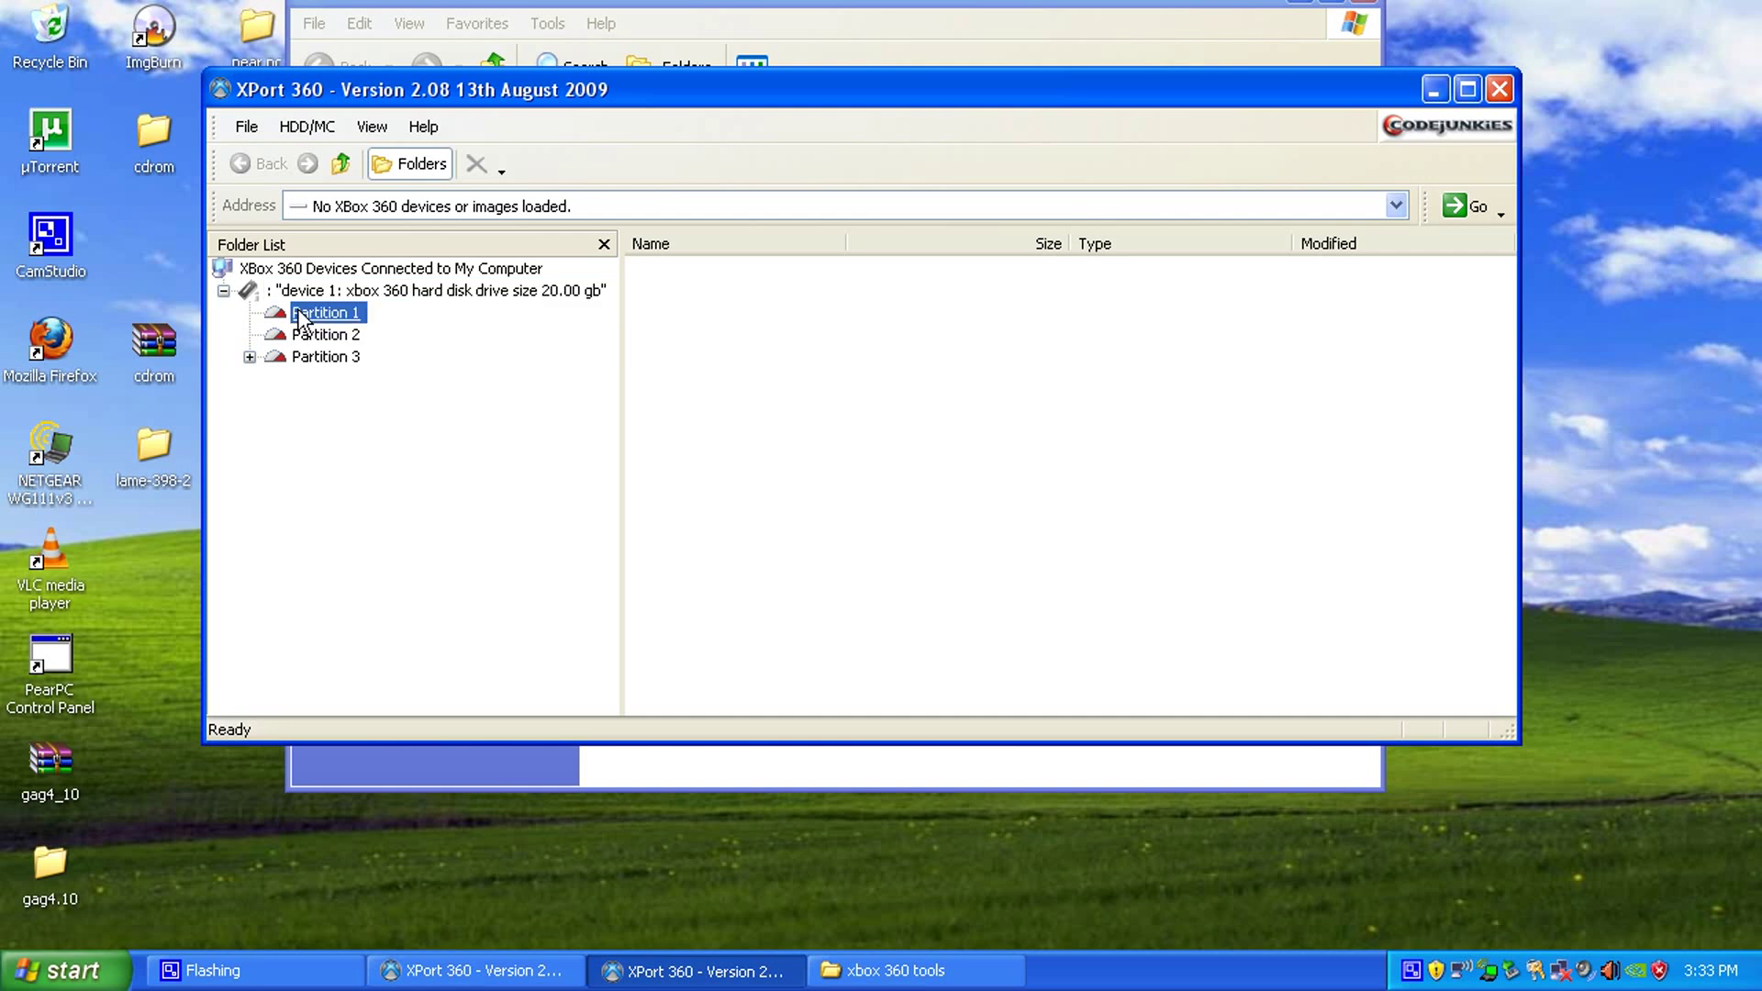
left_click(312, 336)
left_click(311, 317)
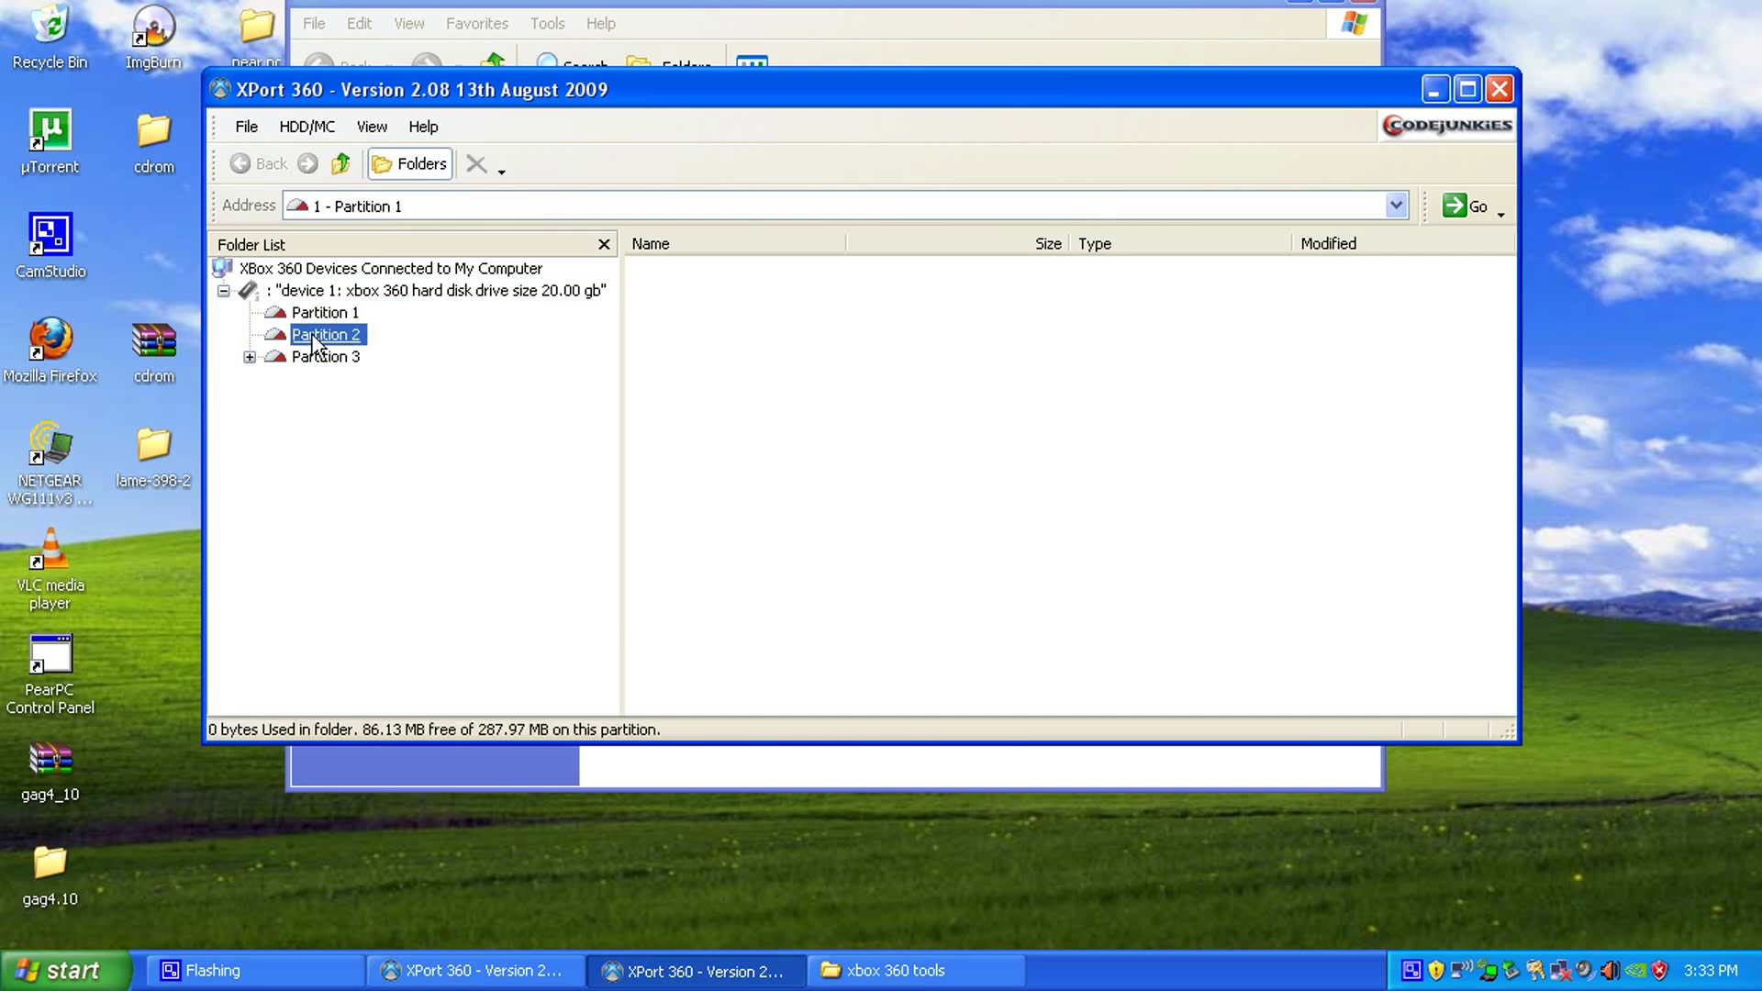
left_click(312, 336)
left_click(311, 317)
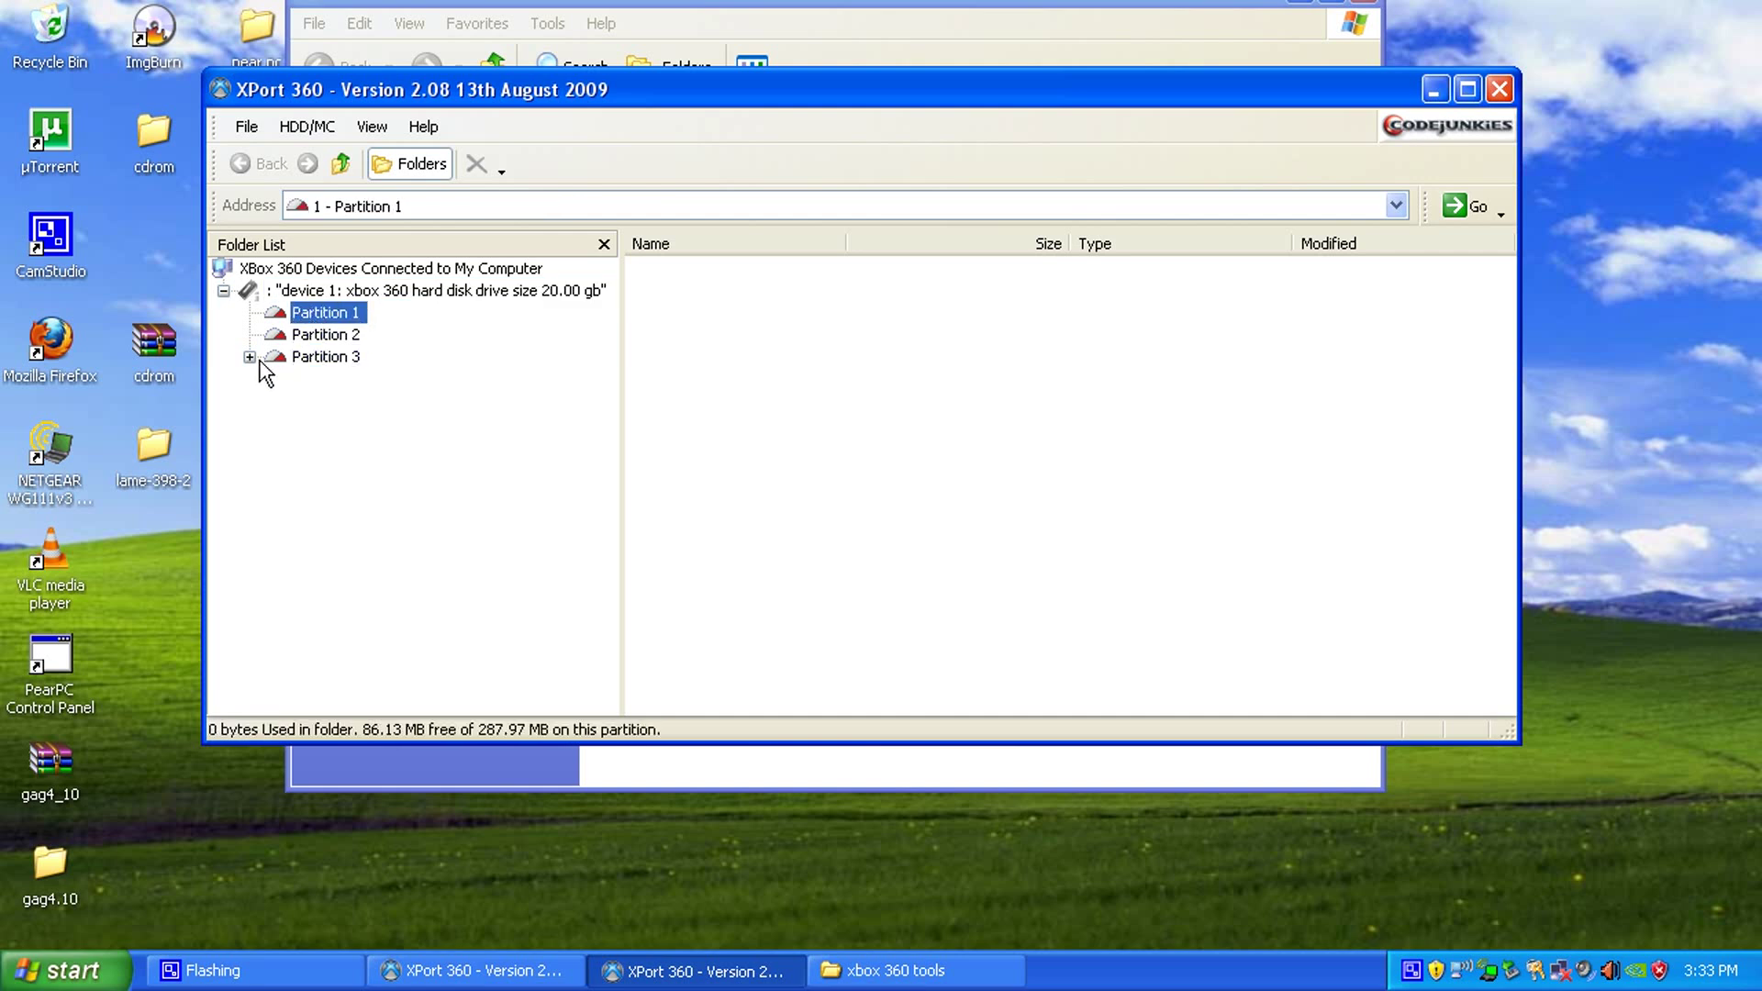
left_click_drag(356, 85, 400, 29)
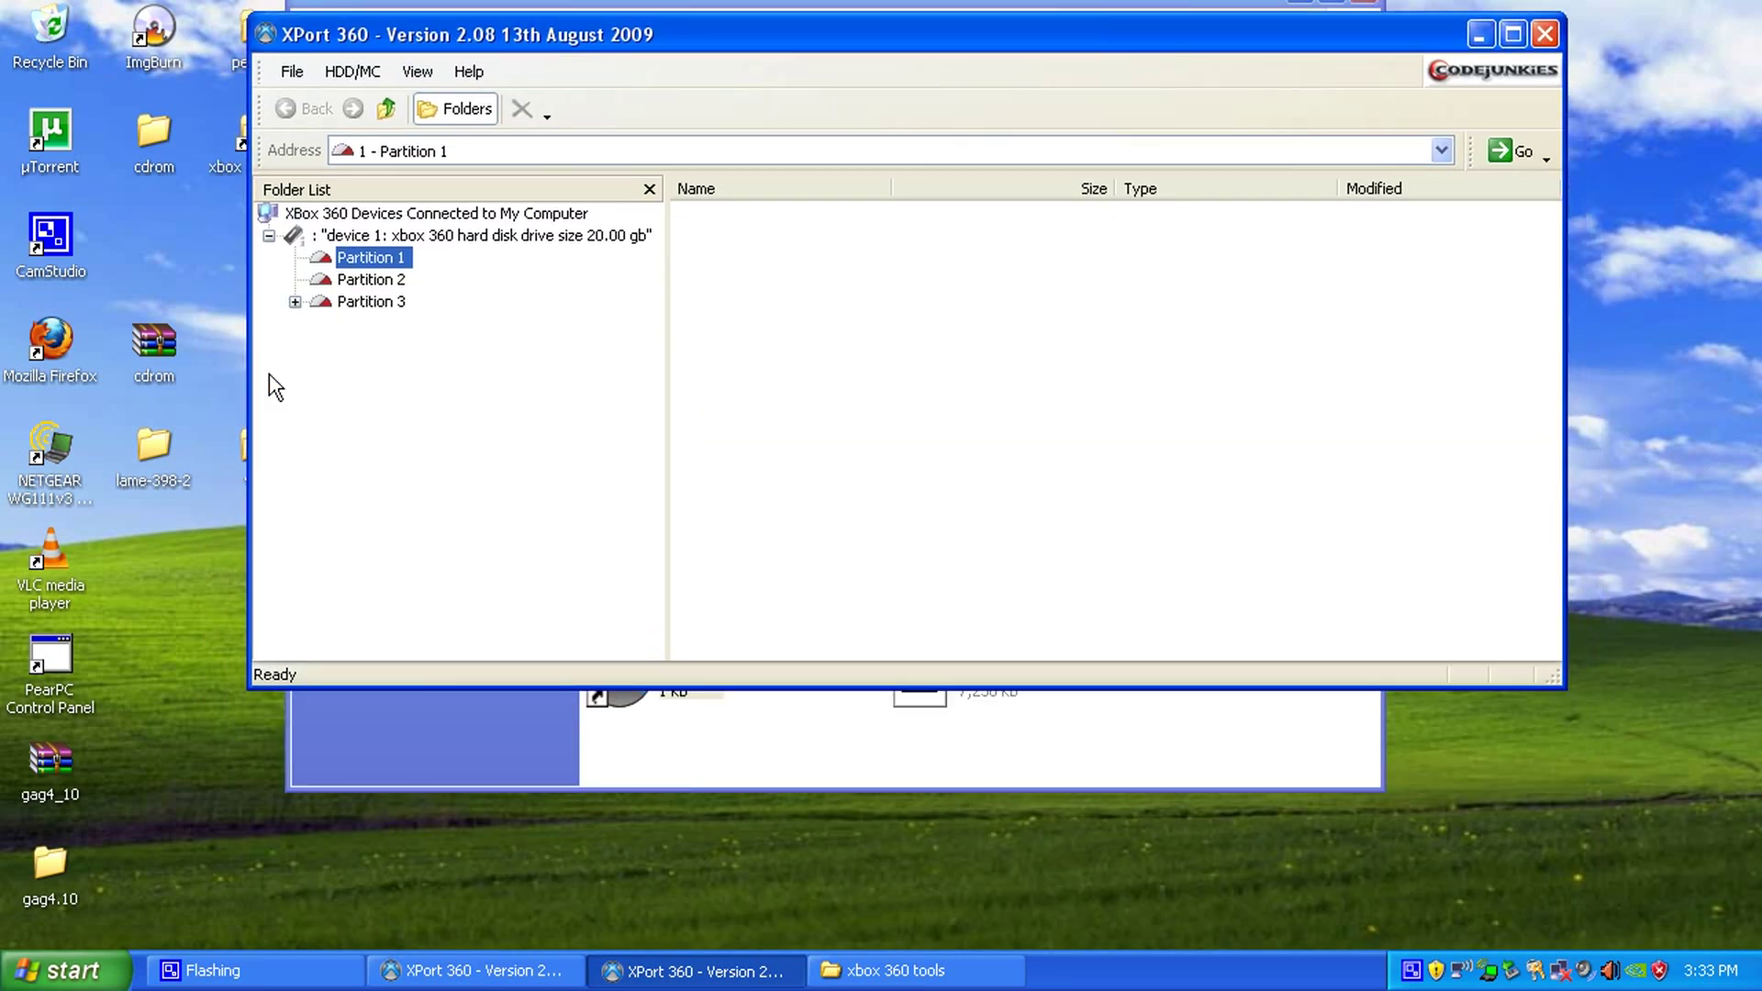
left_click(296, 303)
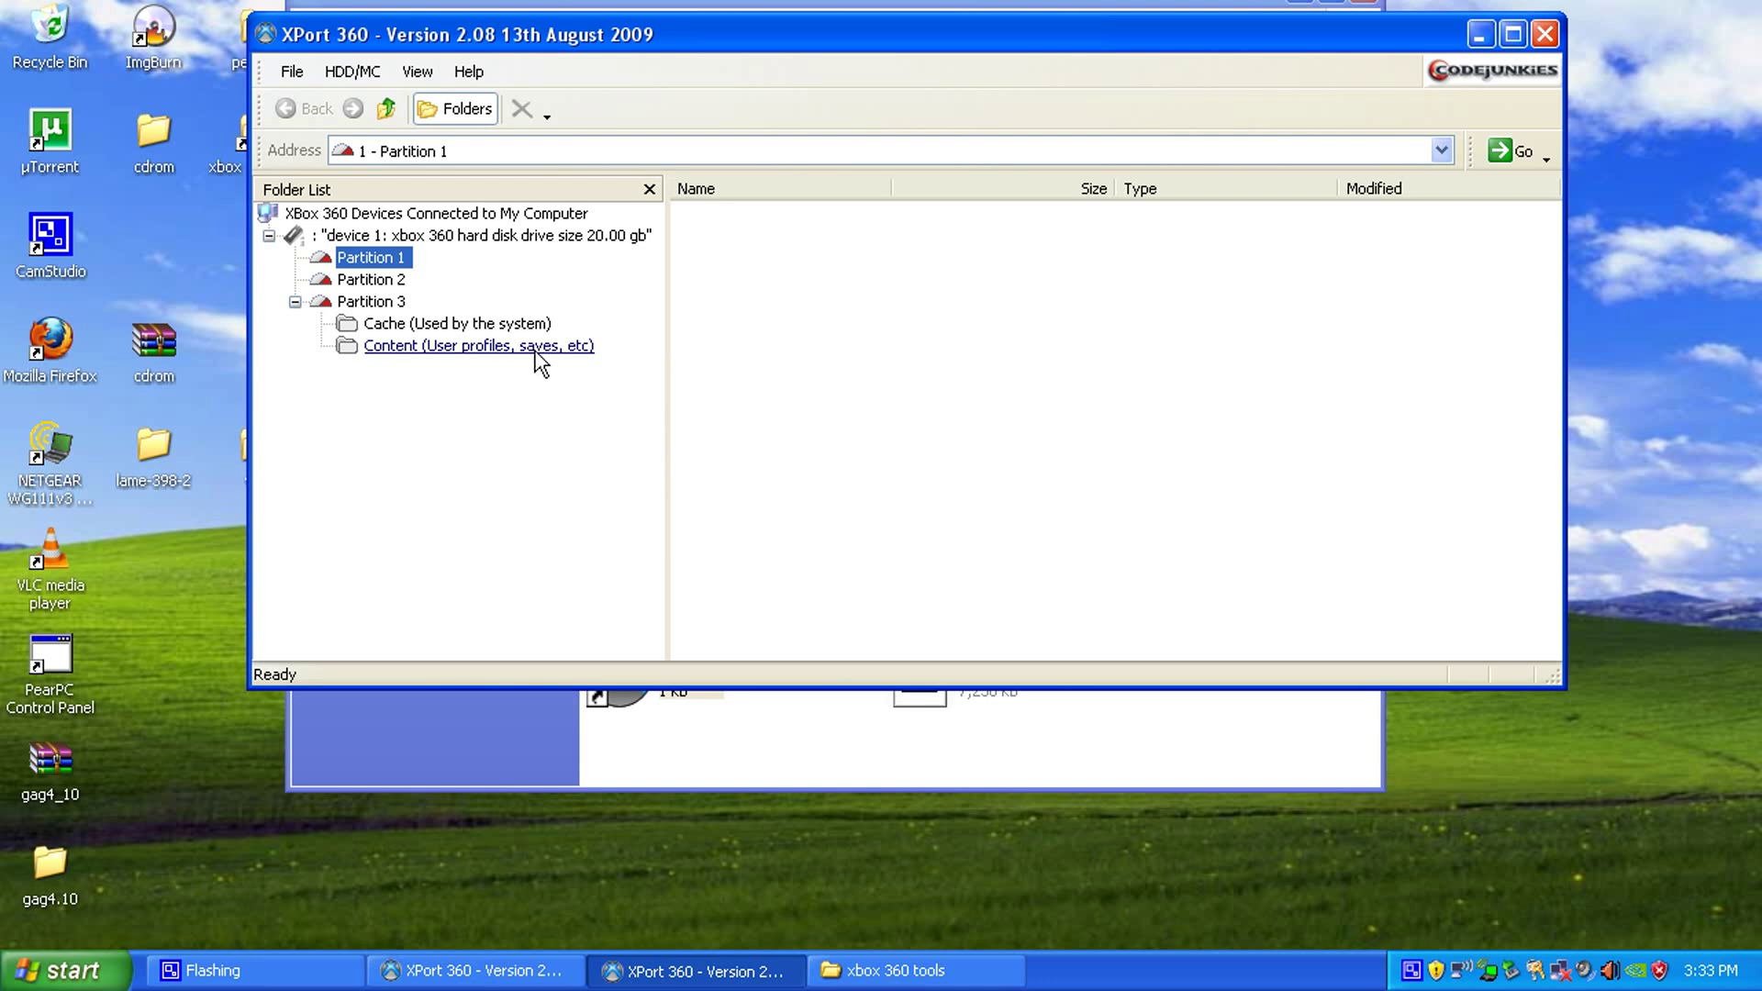
left_click(496, 357)
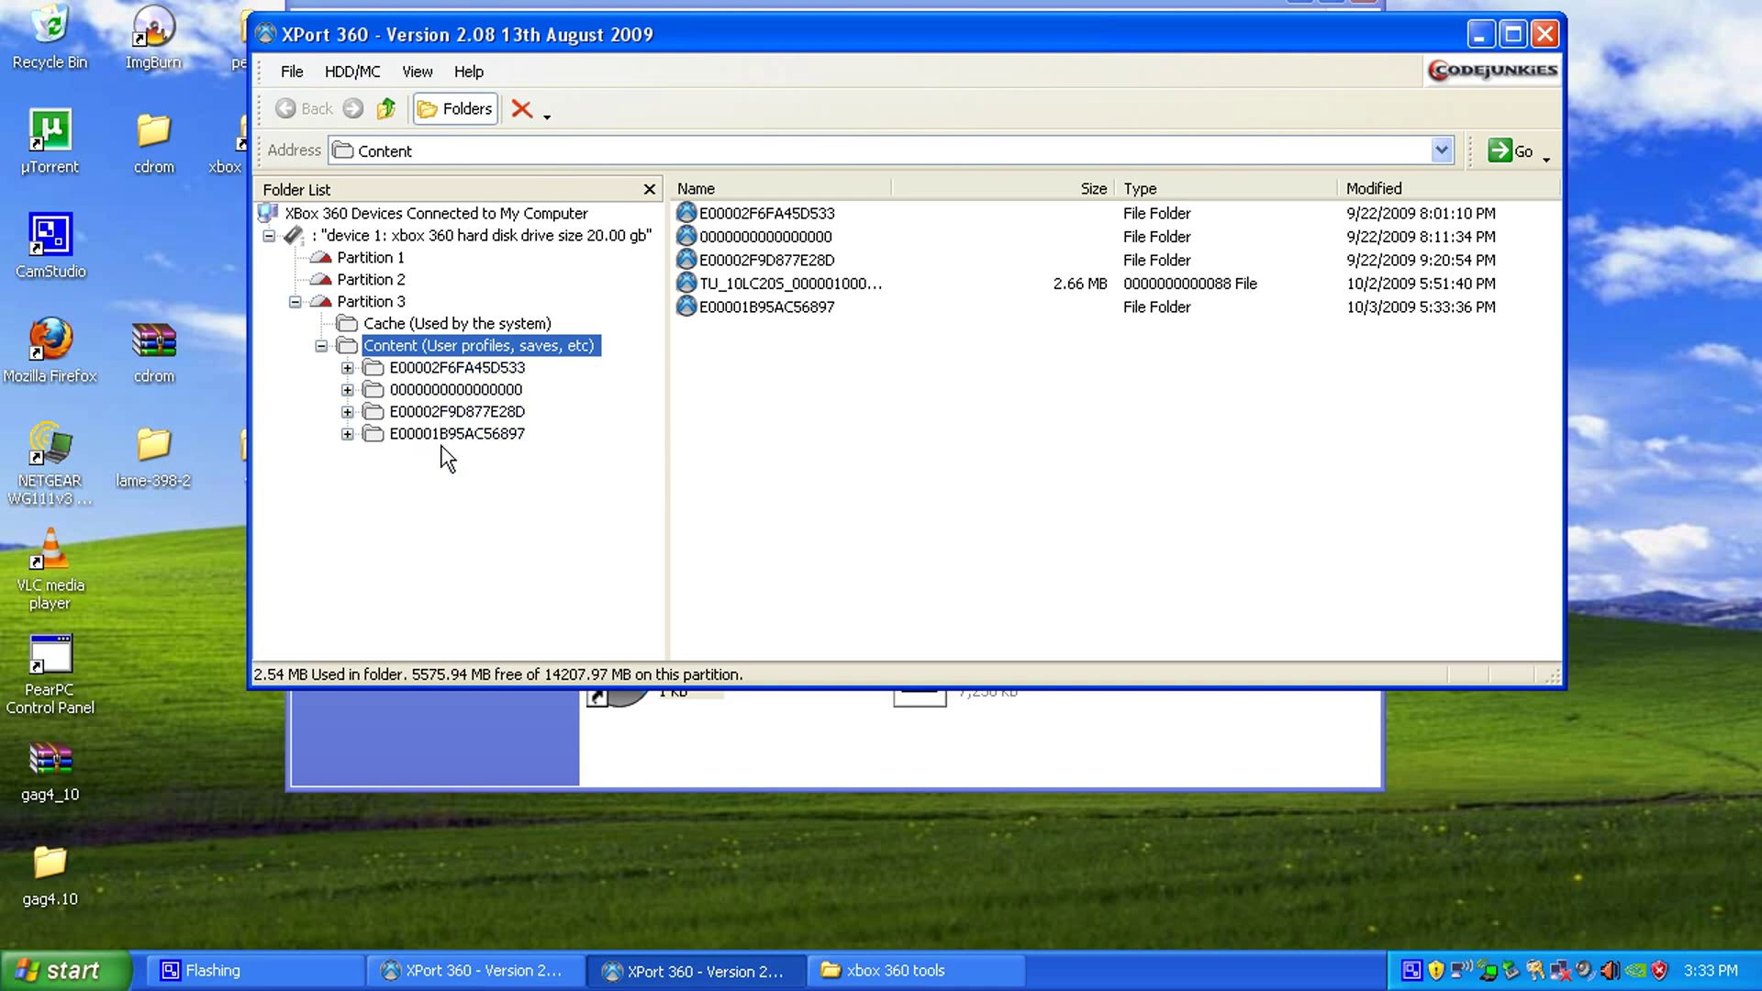
left_click(348, 390)
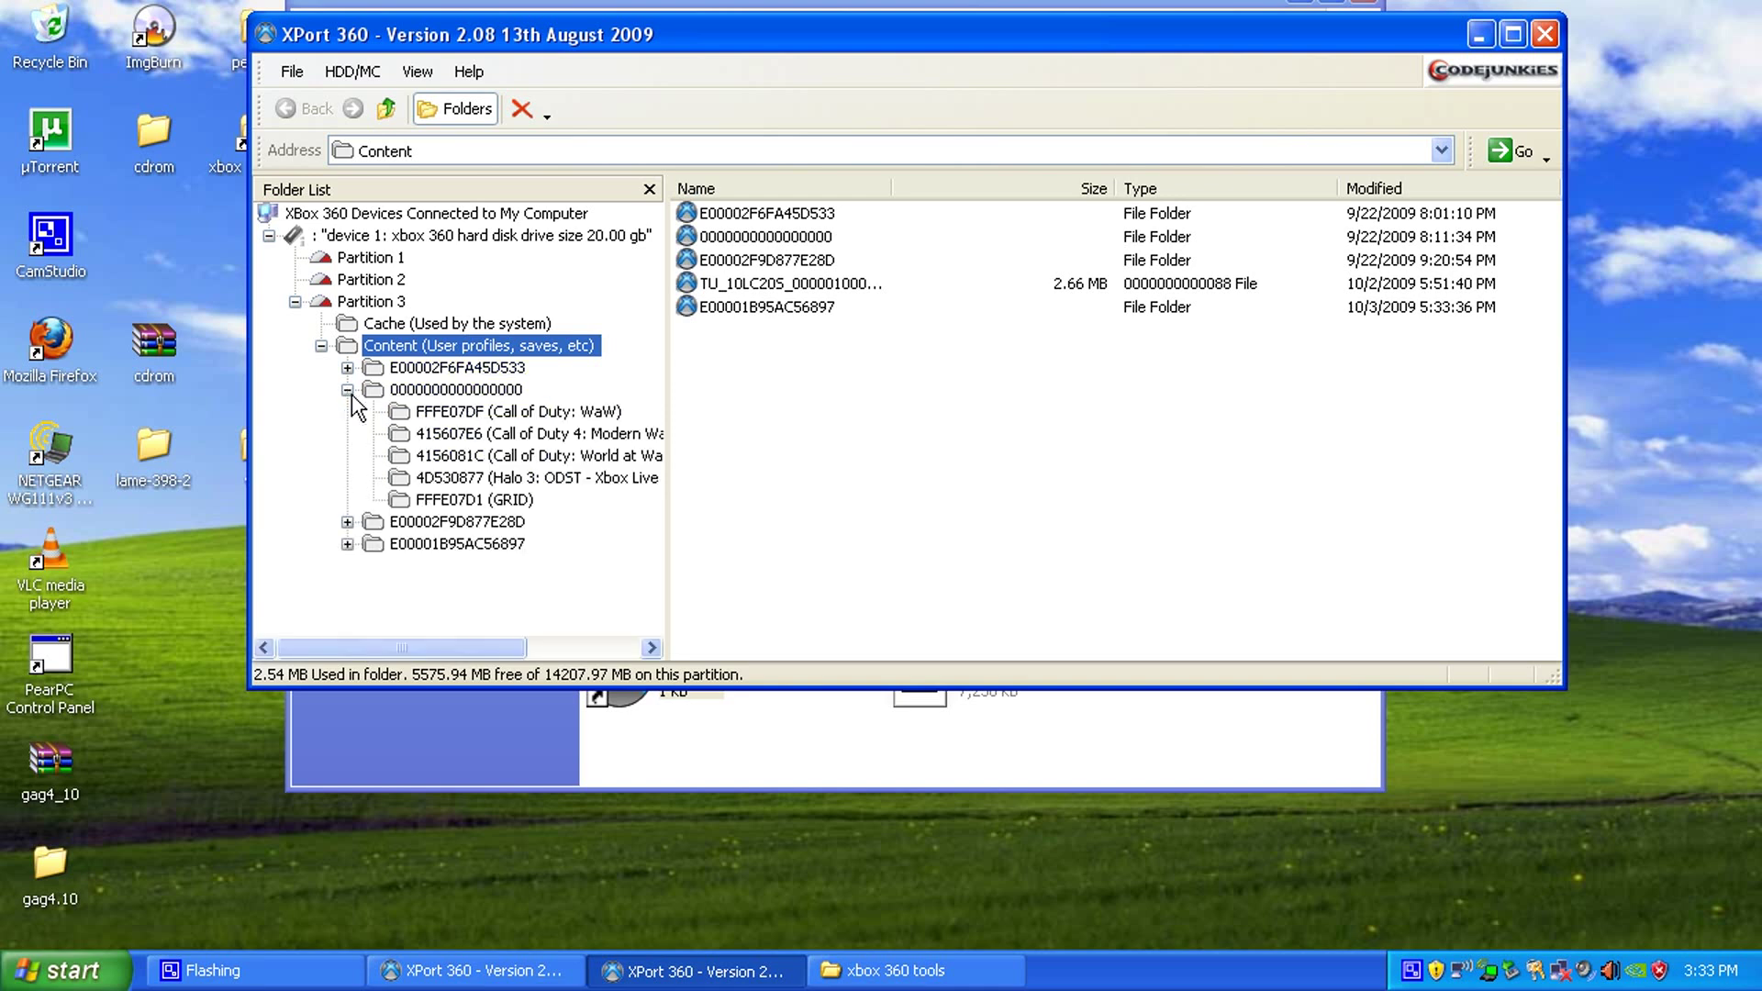
left_click_drag(465, 658, 315, 602)
left_click(348, 390)
Compare the profile folders, then open FFFE07D1 inside the first profile.
left_click(348, 369)
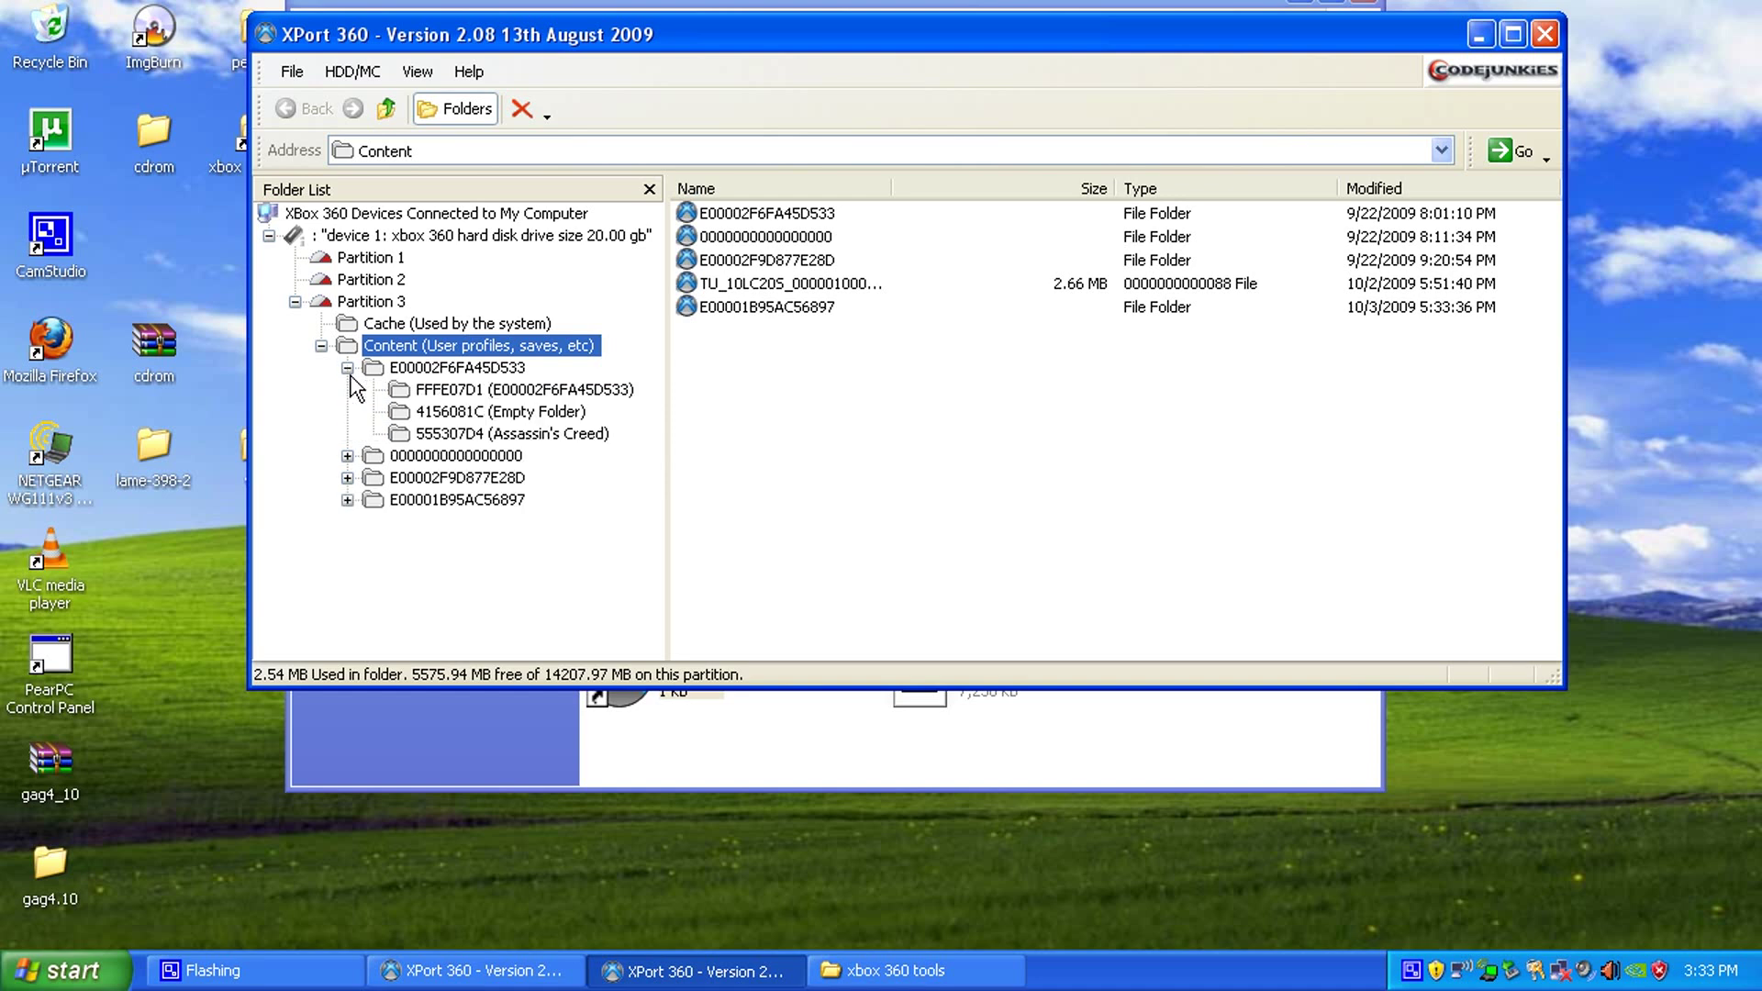
left_click(348, 368)
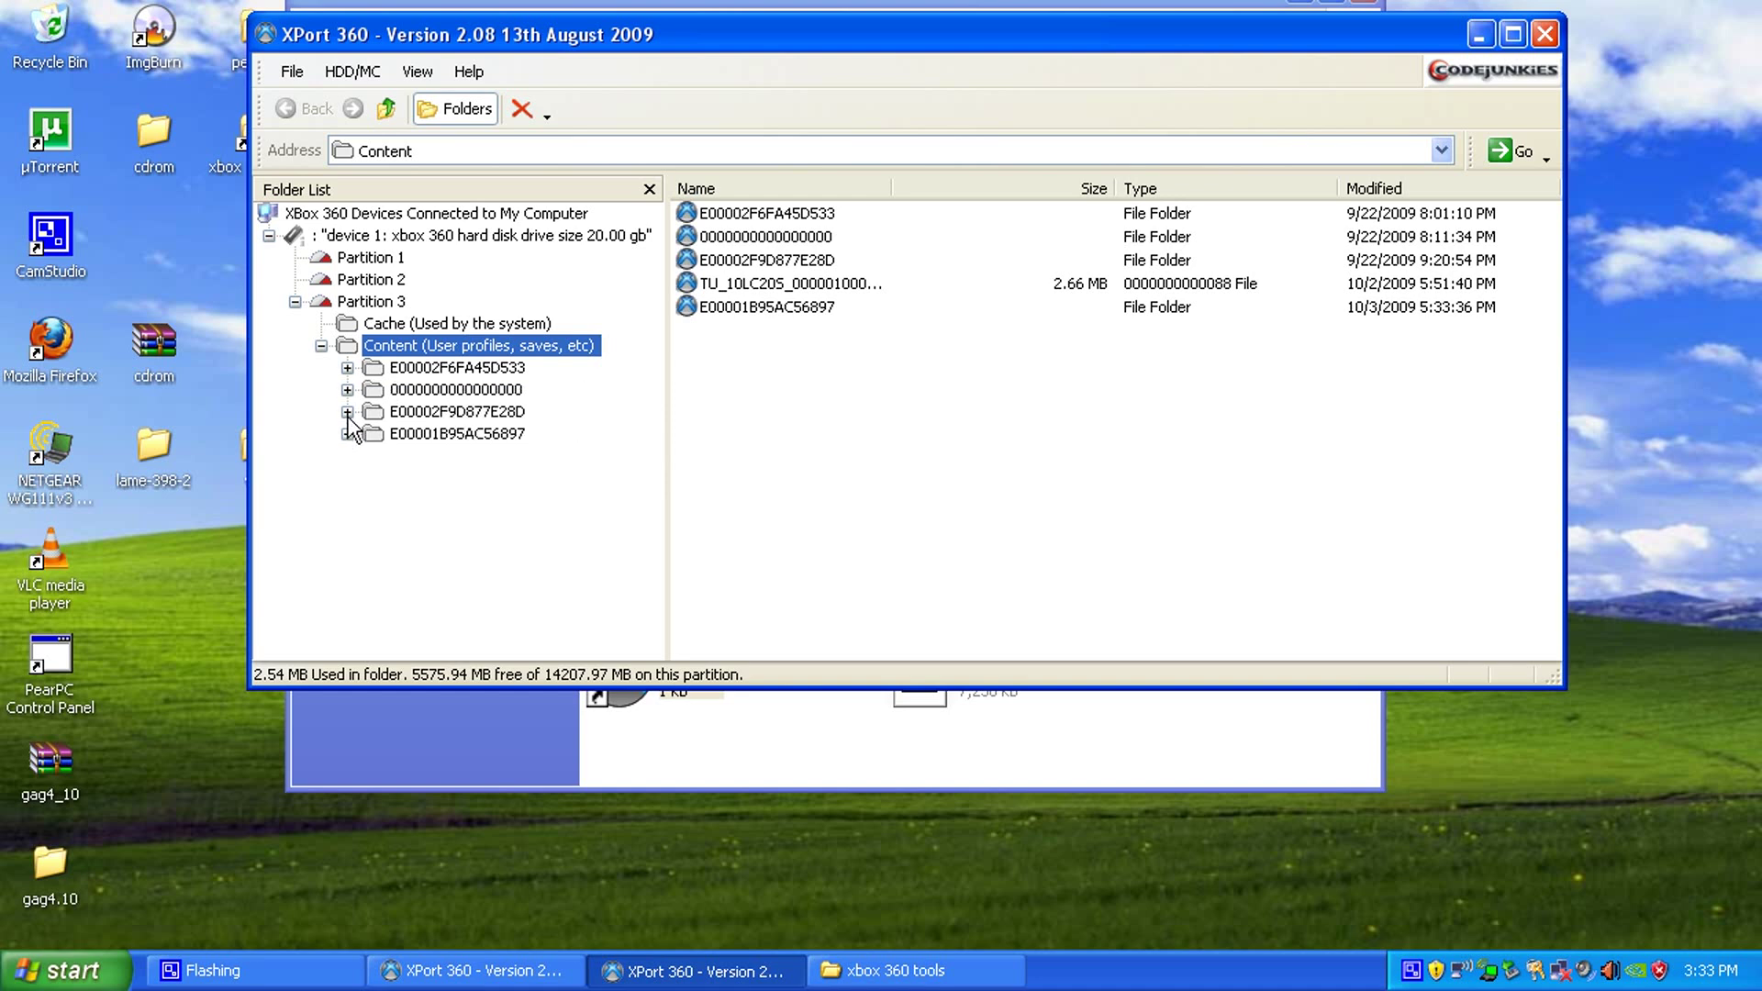
left_click(348, 412)
left_click(348, 413)
left_click(348, 434)
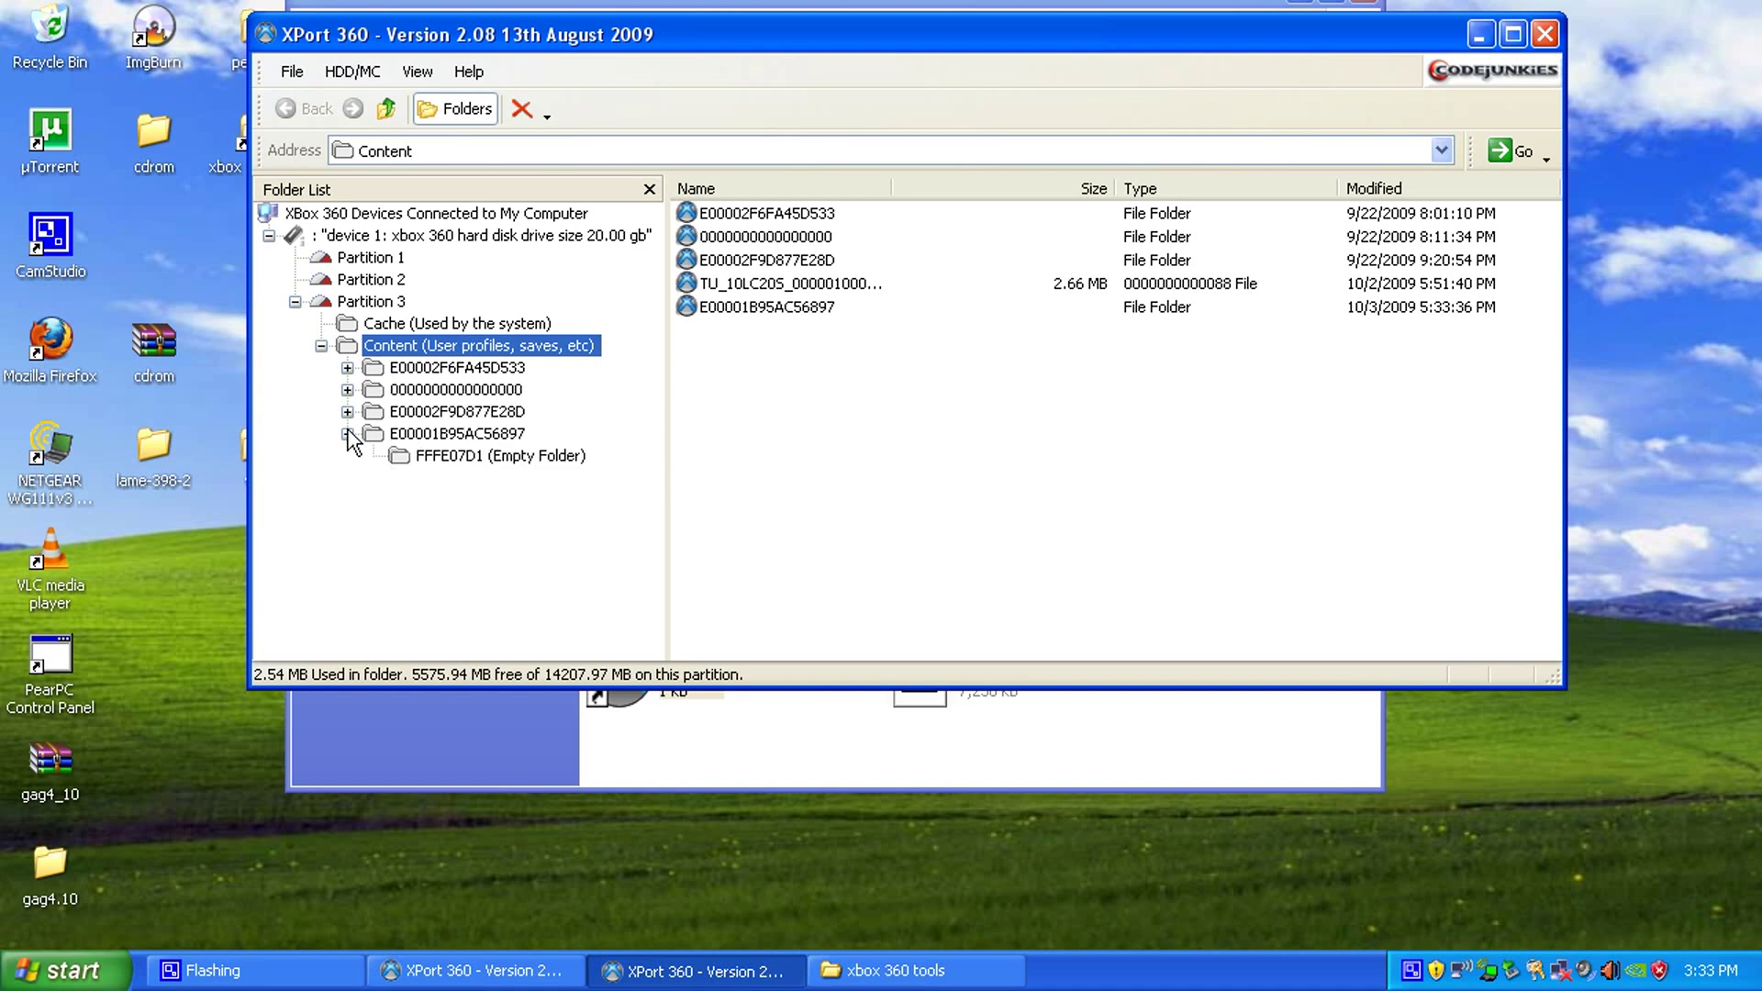
left_click(347, 434)
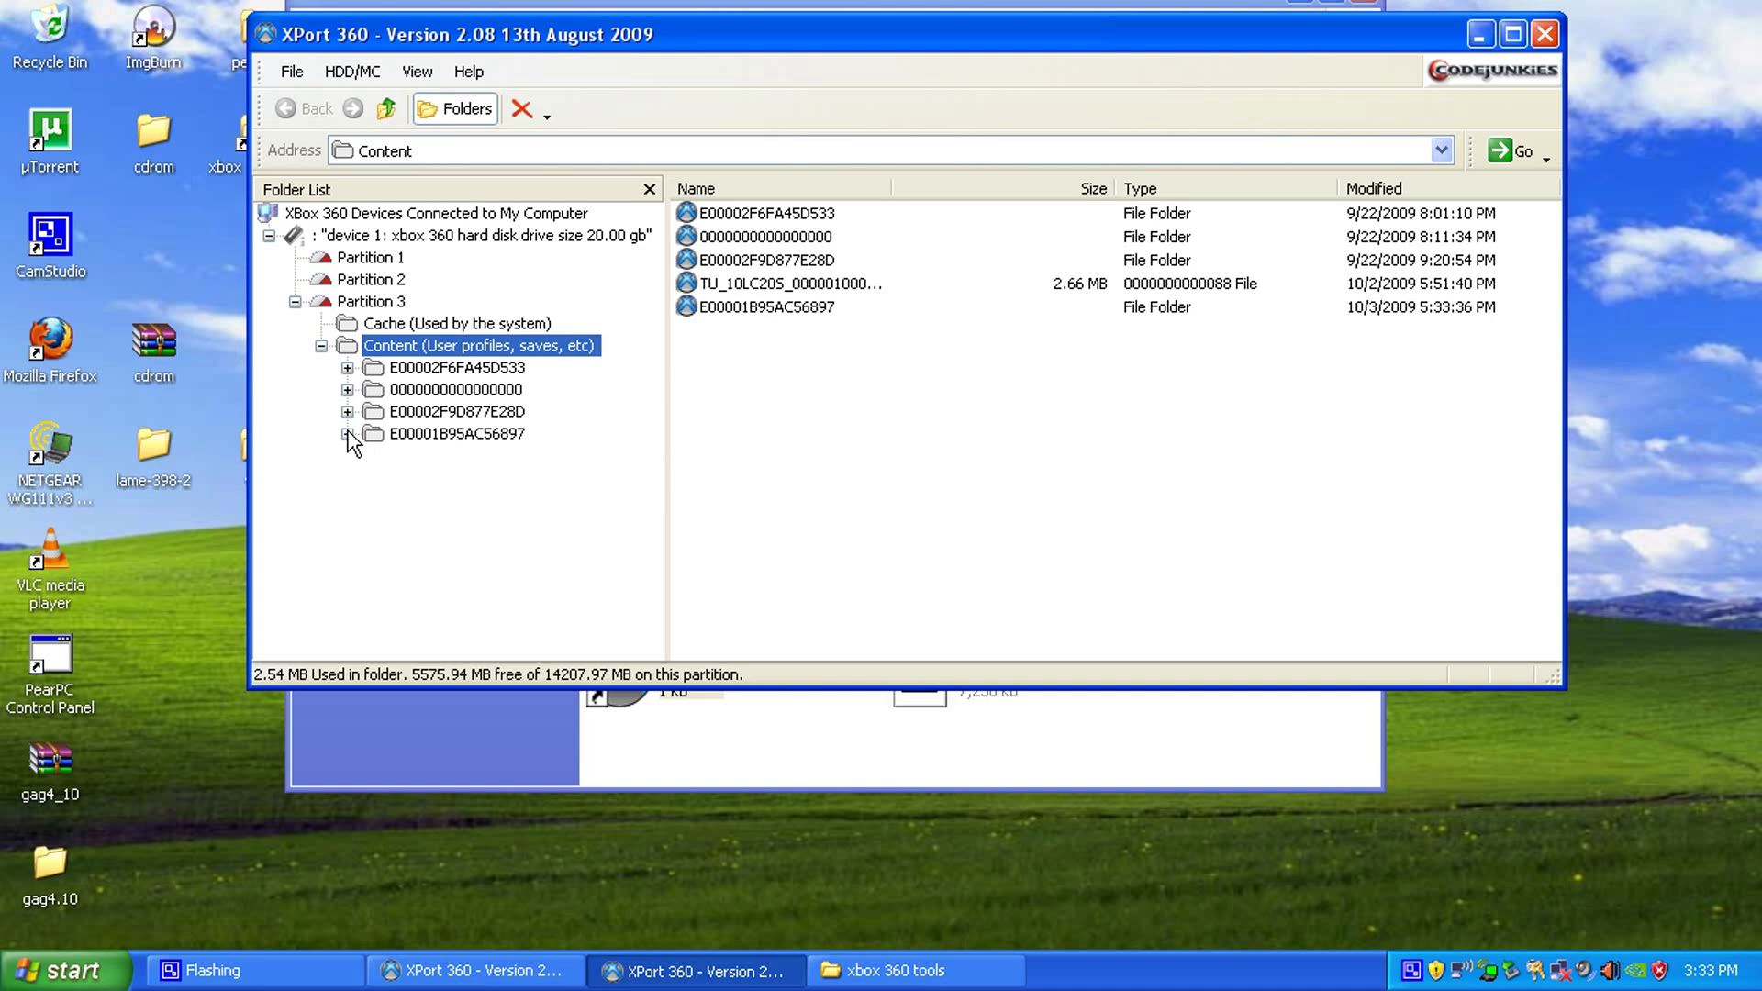
left_click(347, 368)
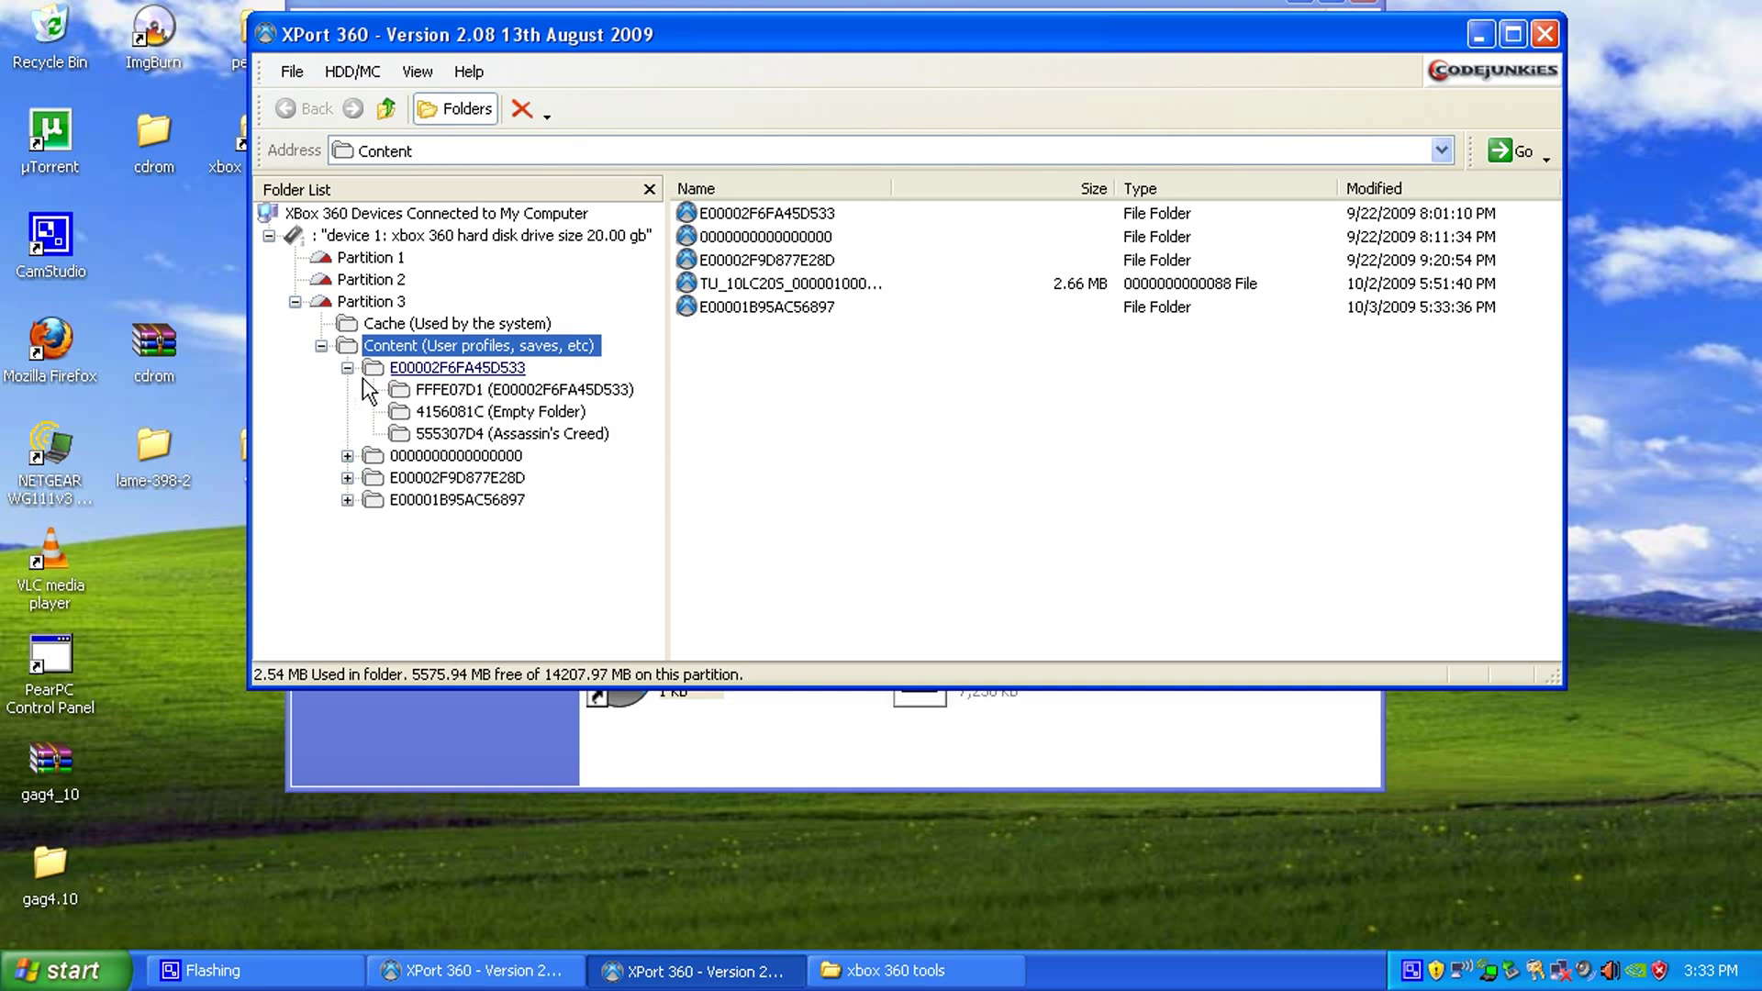
left_click(456, 391)
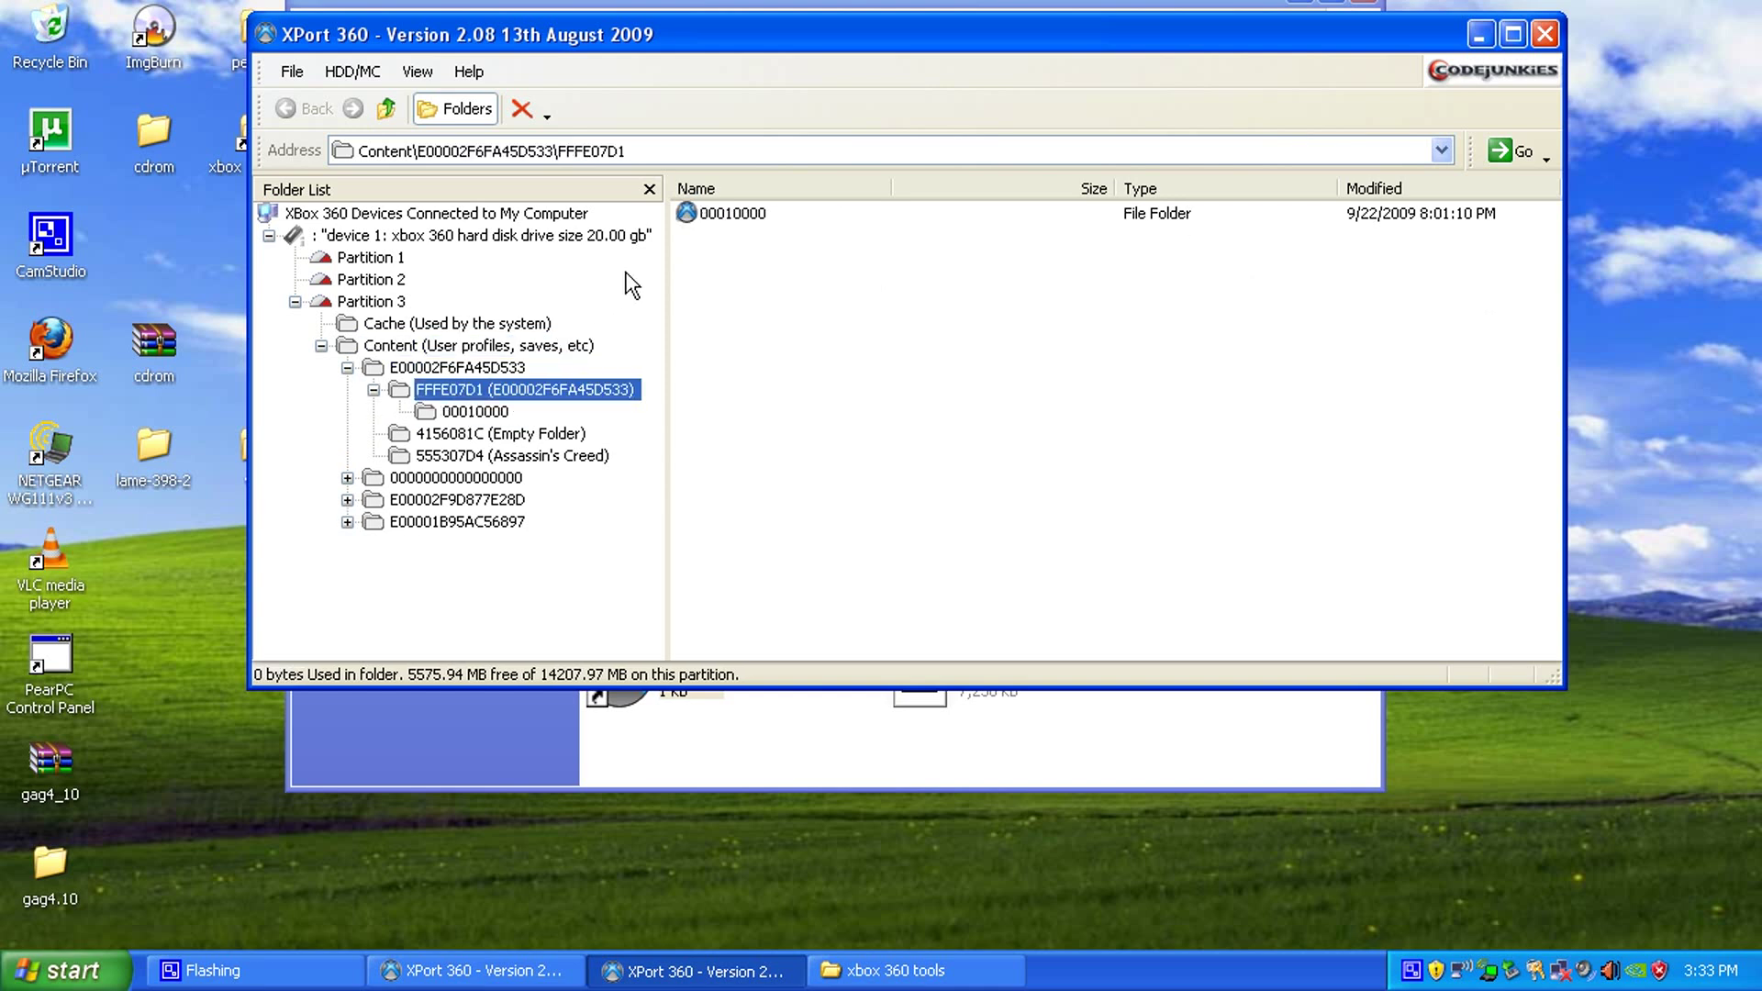
Open 00010000, drag the 7.43 MB profile file to the desktop, and close XPort 360.
left_click(755, 241)
double_click(747, 216)
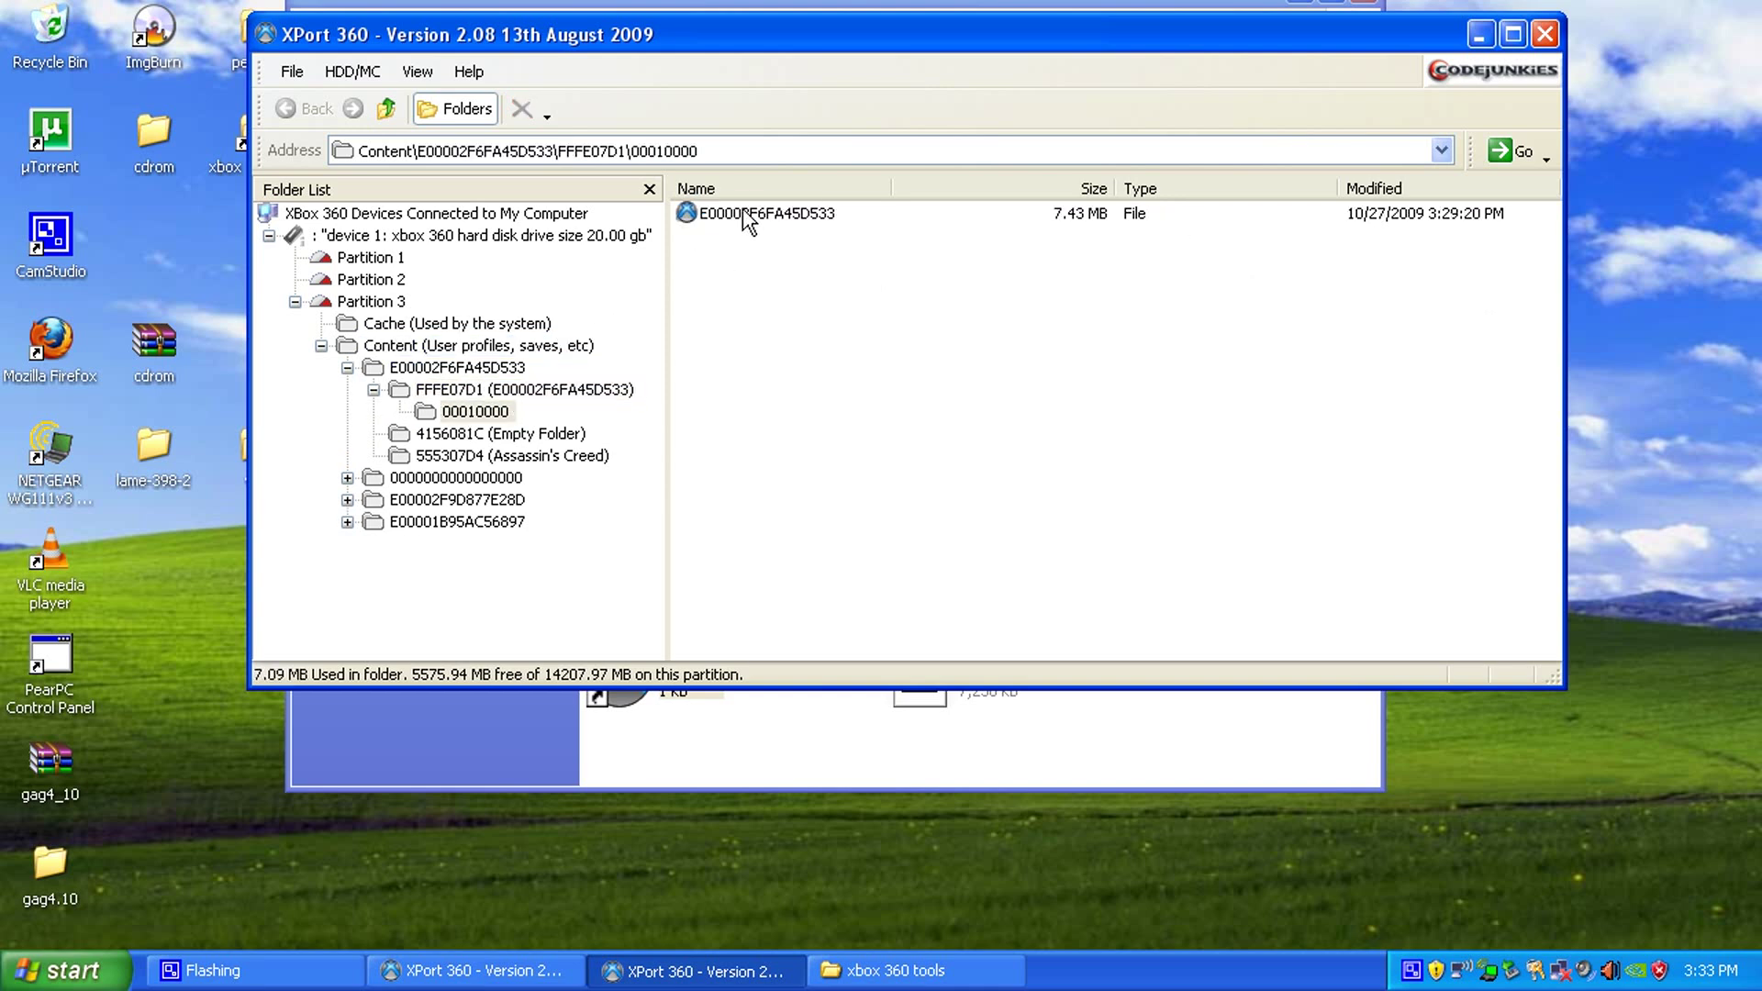
left_click(751, 213)
left_click_drag(1298, 415, 1628, 808)
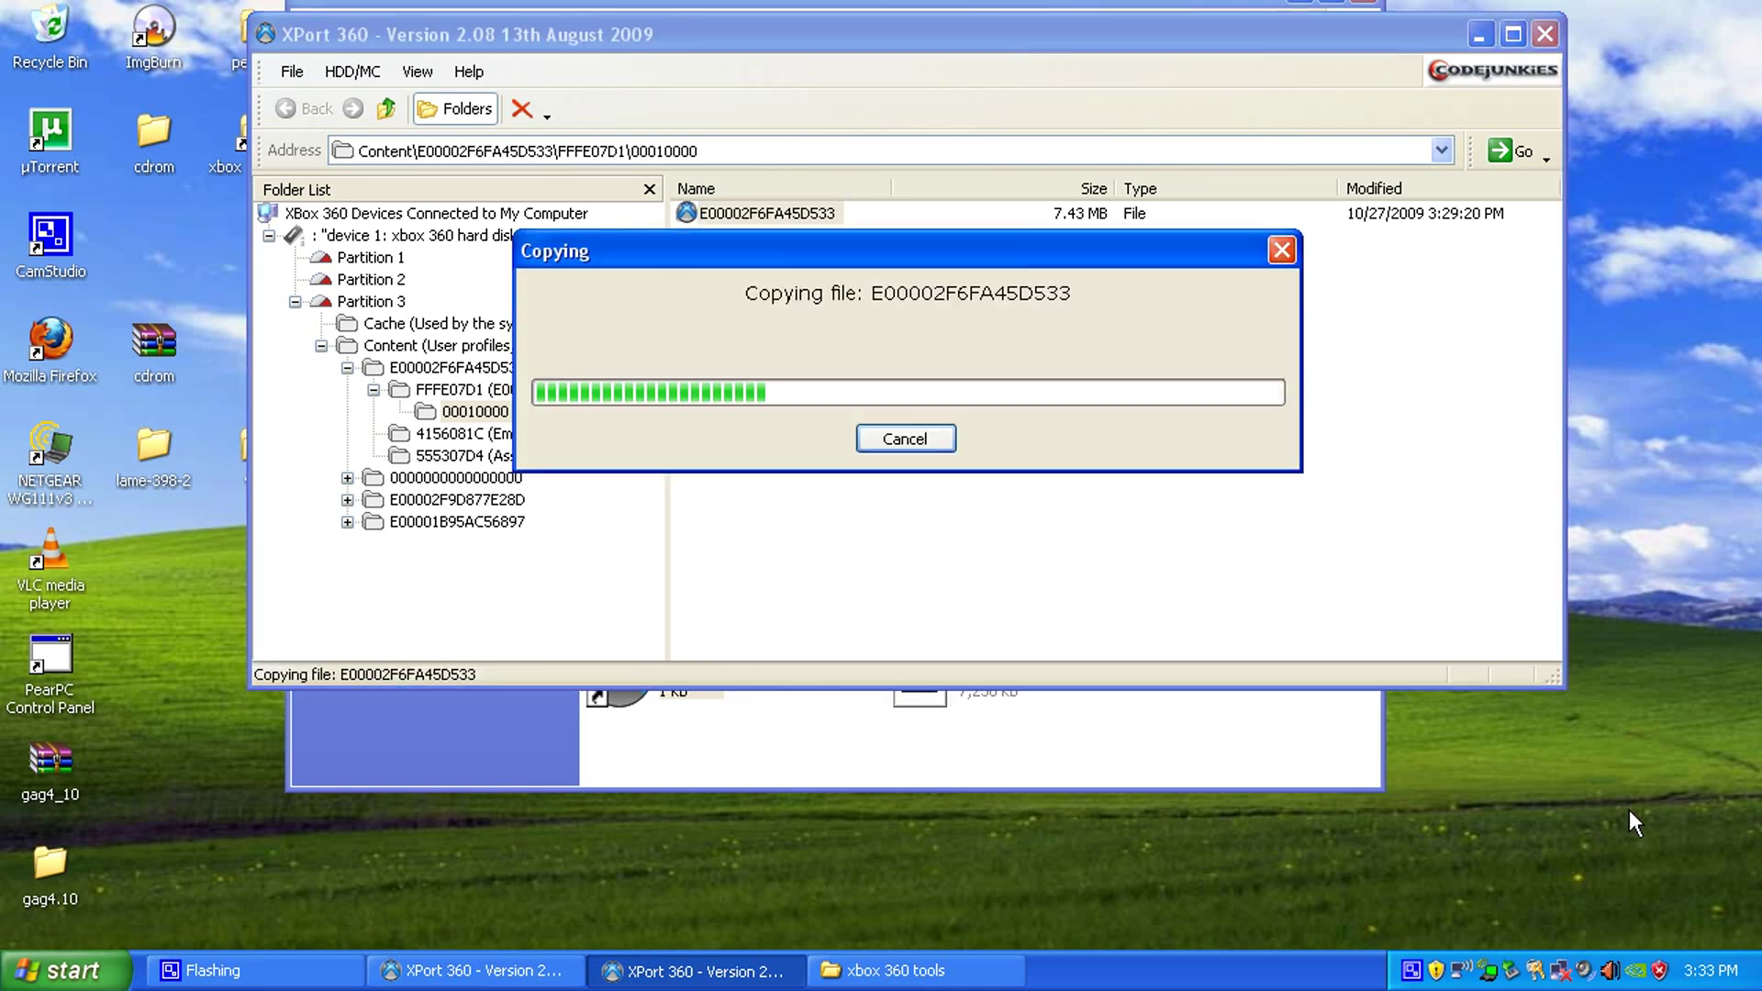
left_click(1545, 34)
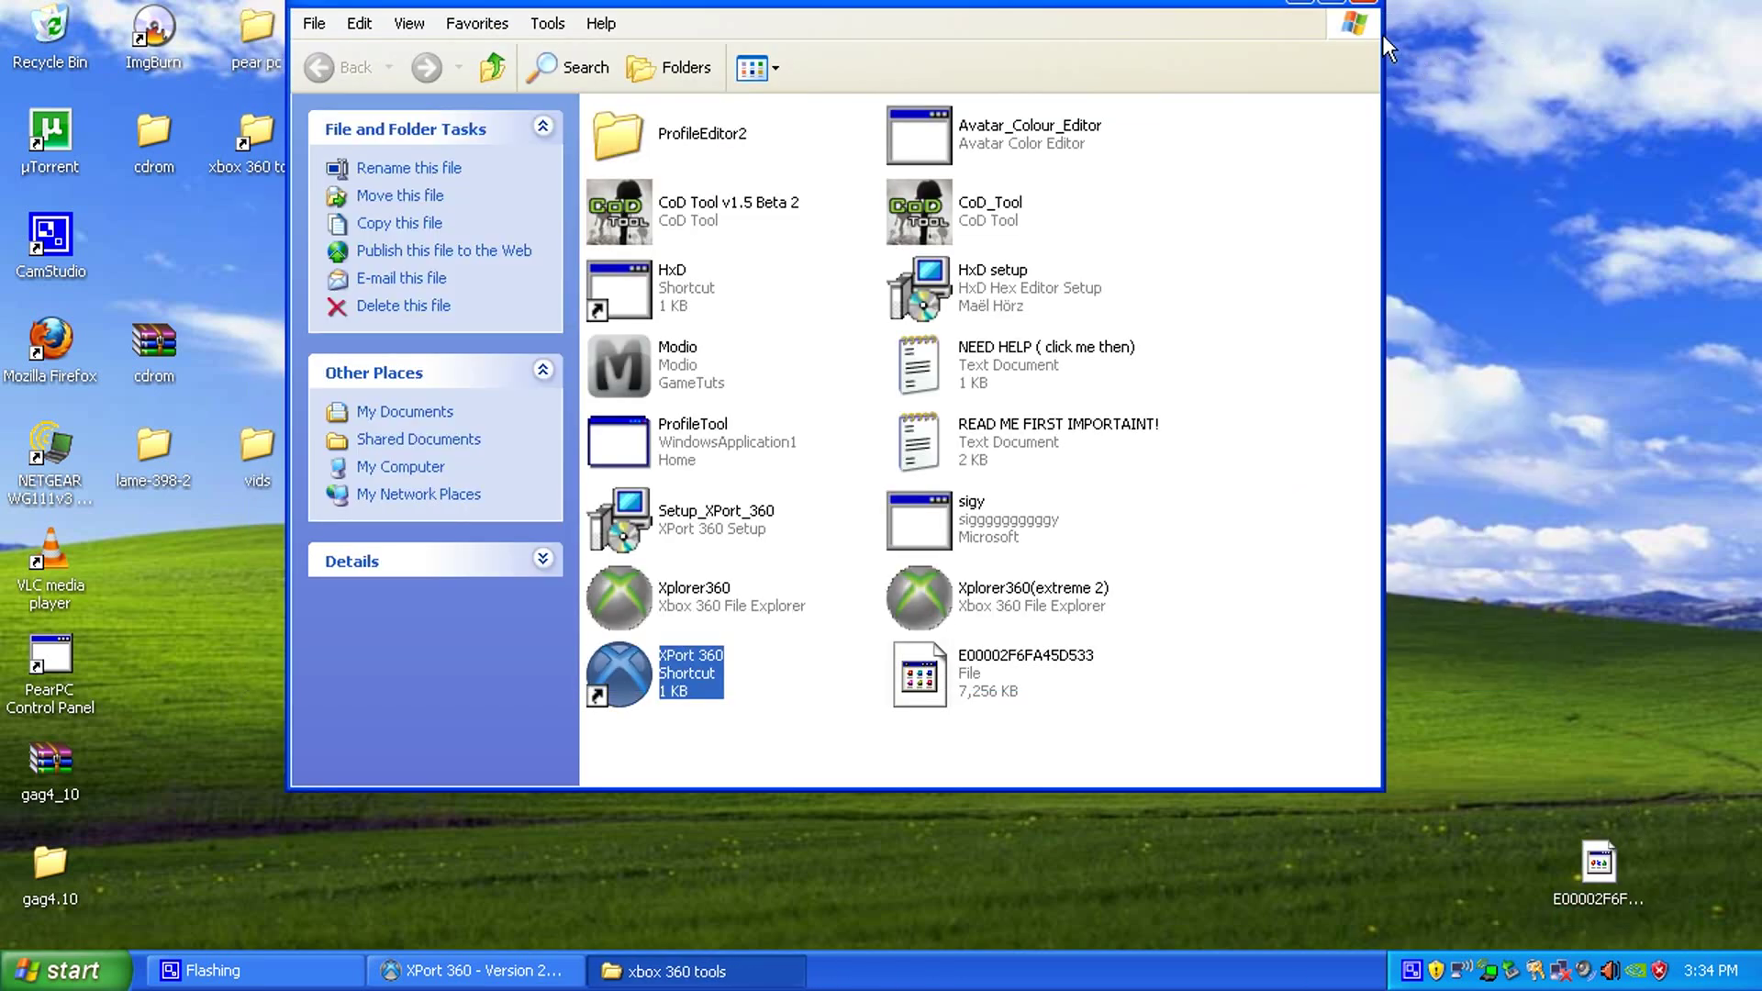
left_click(687, 360)
Launch Modio and load the copied profile file from the desktop.
double_click(703, 355)
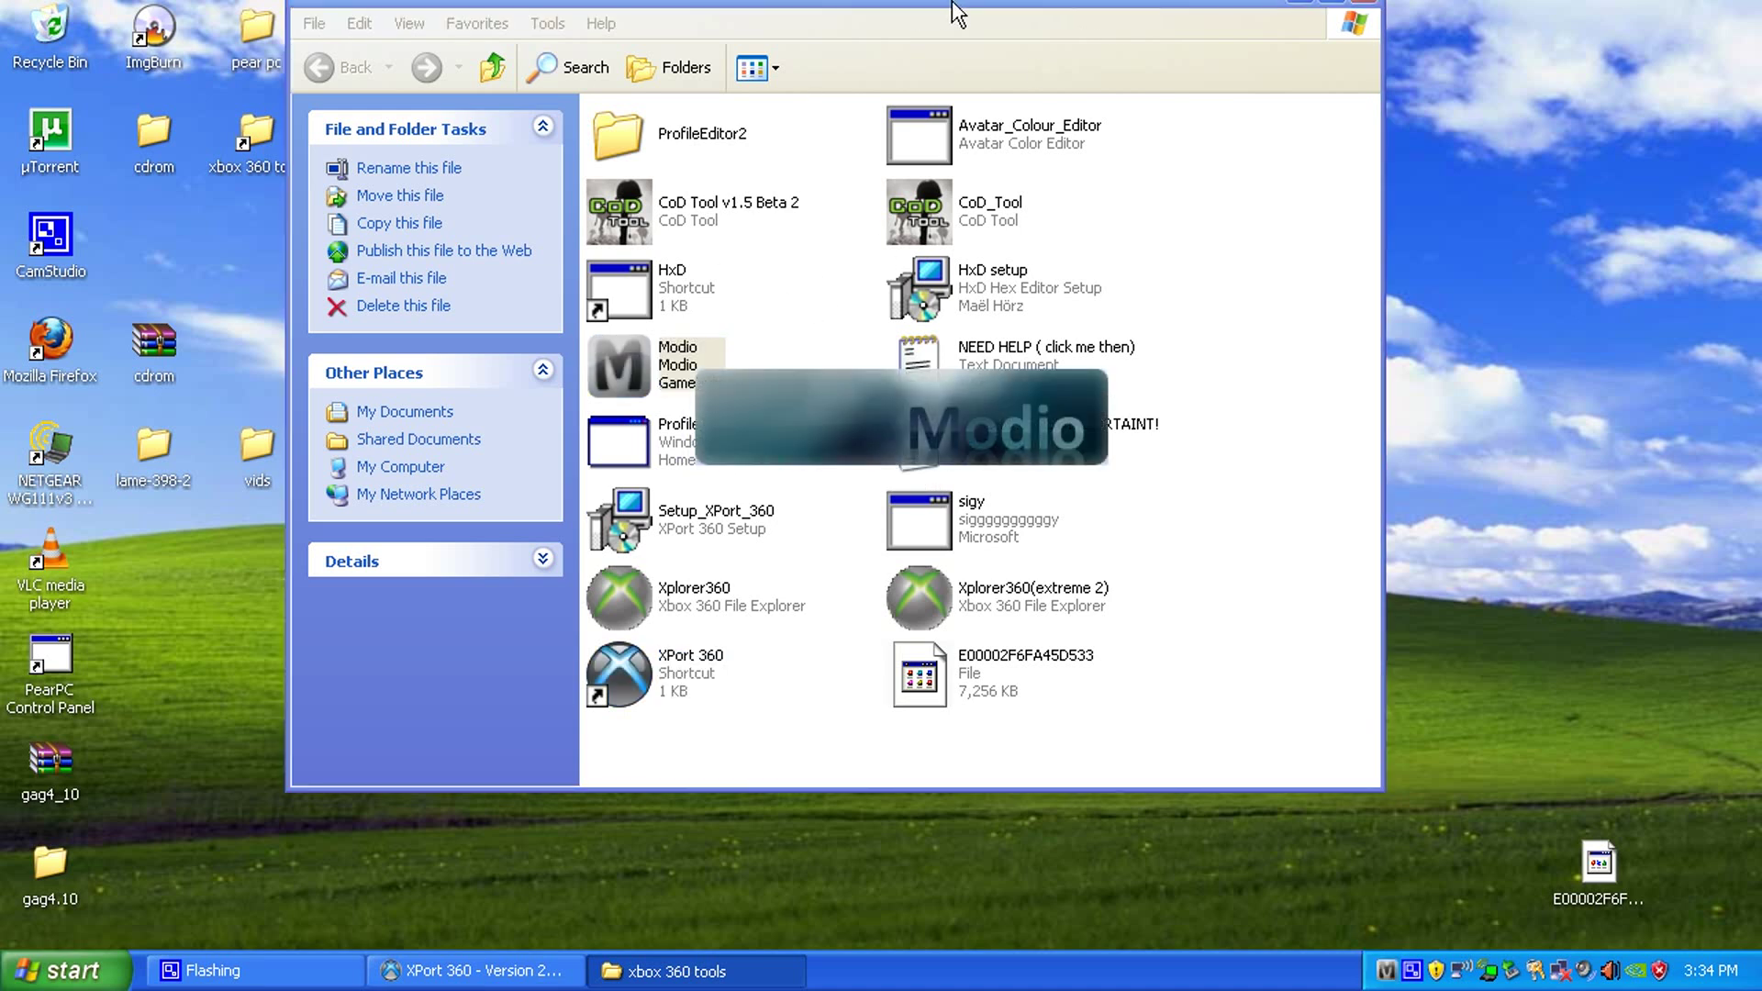
left_click_drag(953, 3, 912, 188)
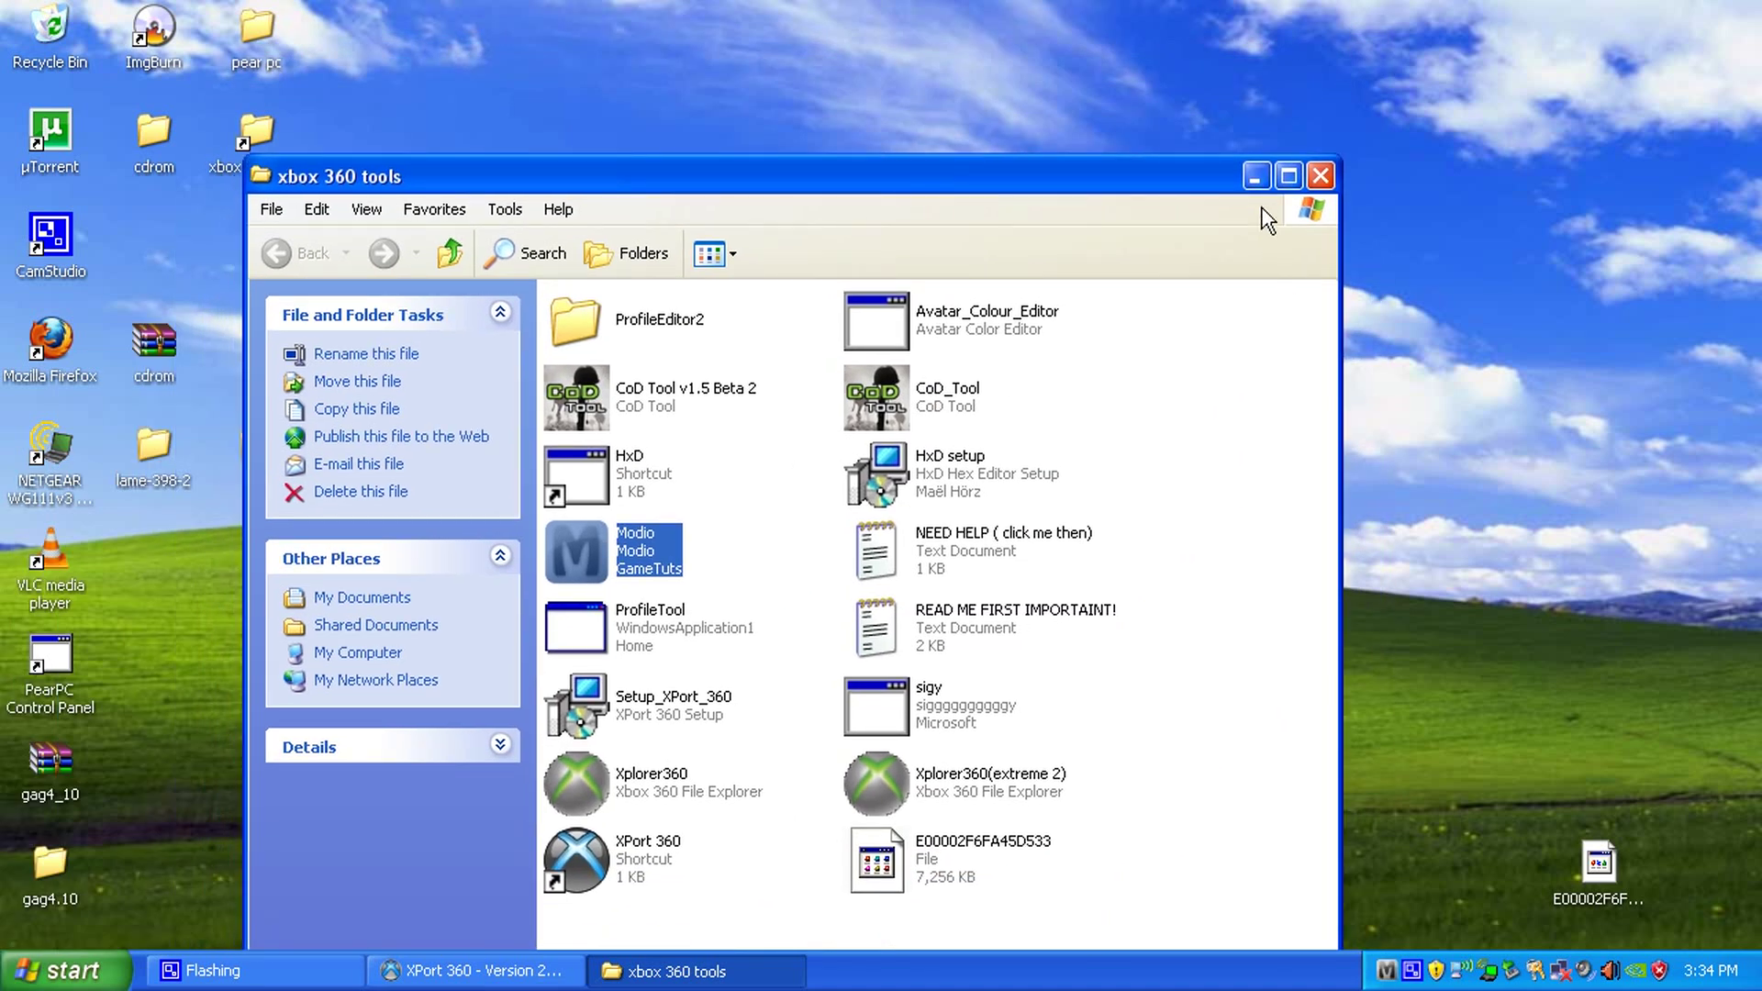
key("super+d")
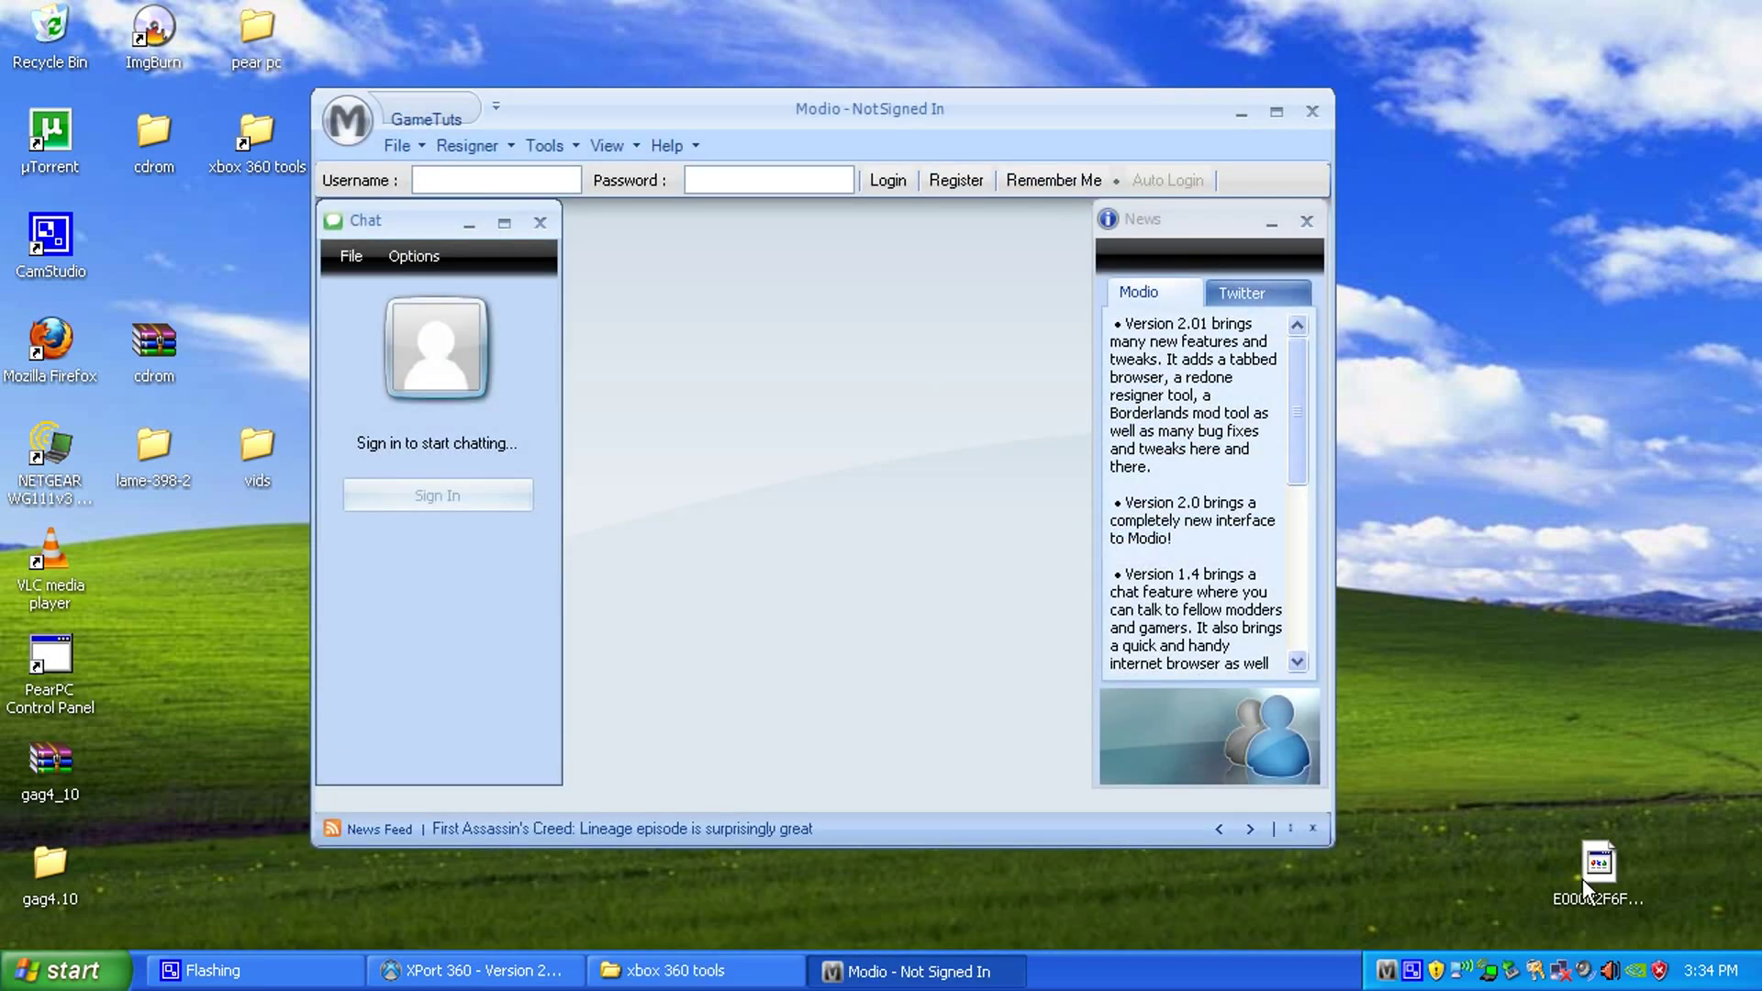
left_click_drag(1582, 878, 1037, 547)
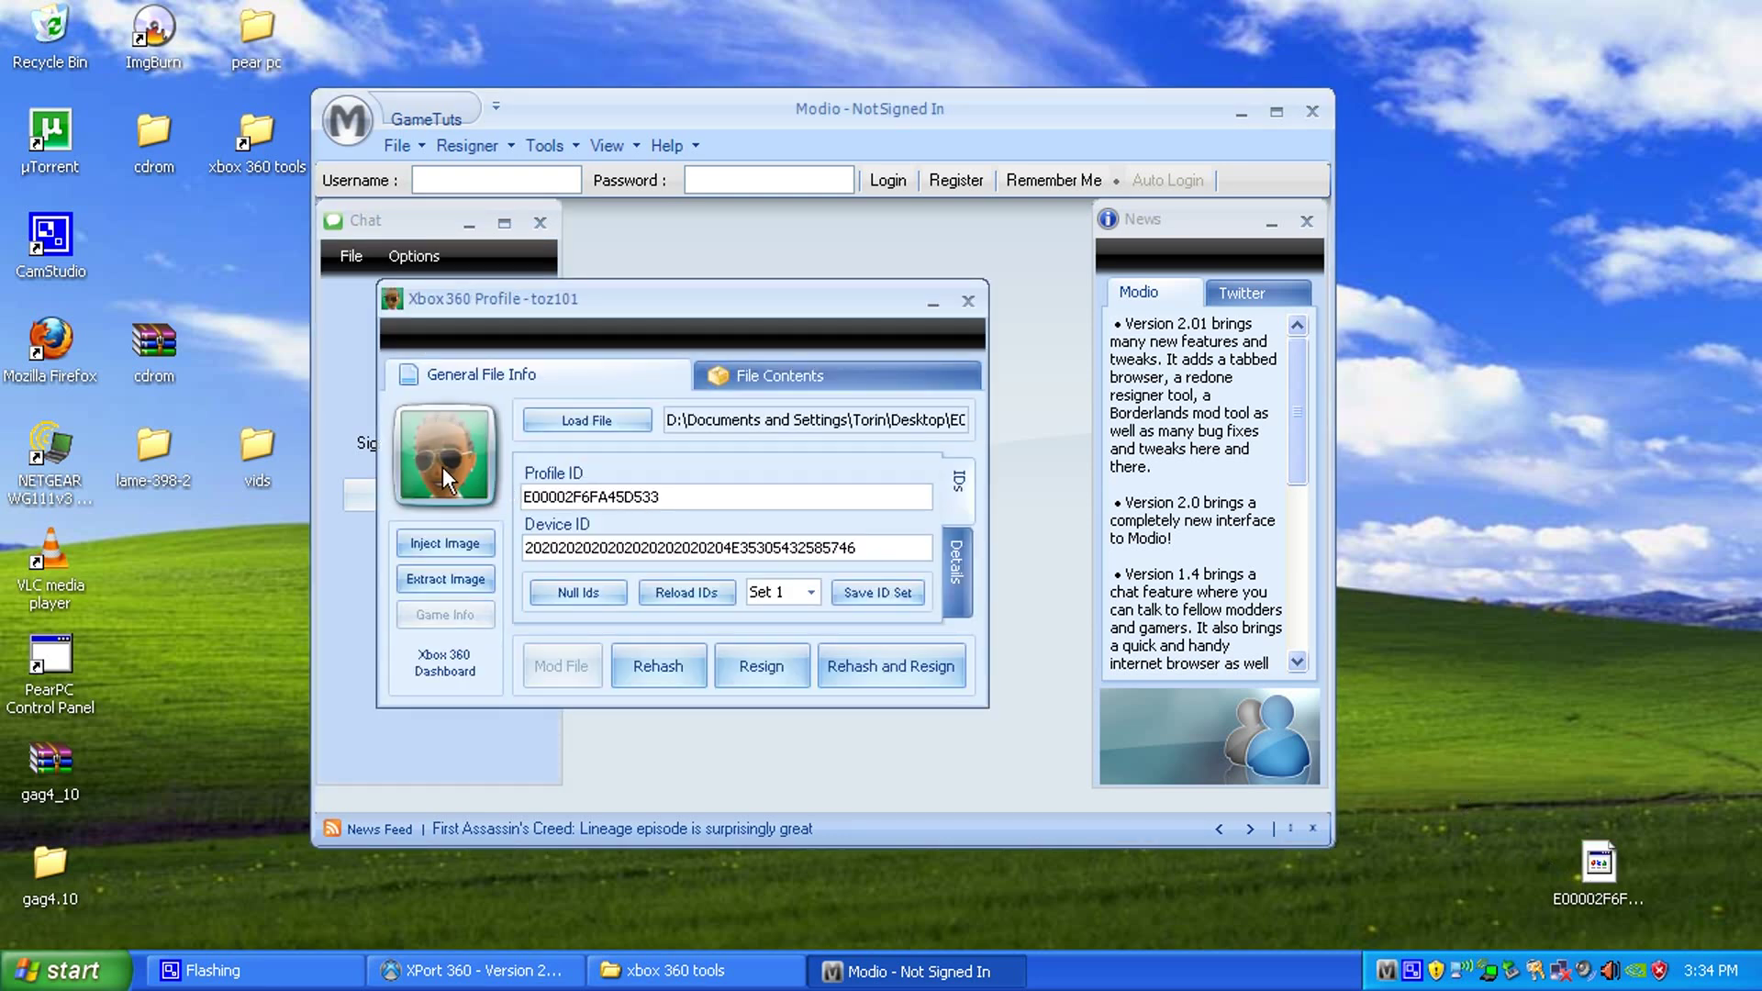
Check the Profile ID and Device ID, close the profile window and Modio, then stop recording.
left_click_drag(677, 503, 459, 490)
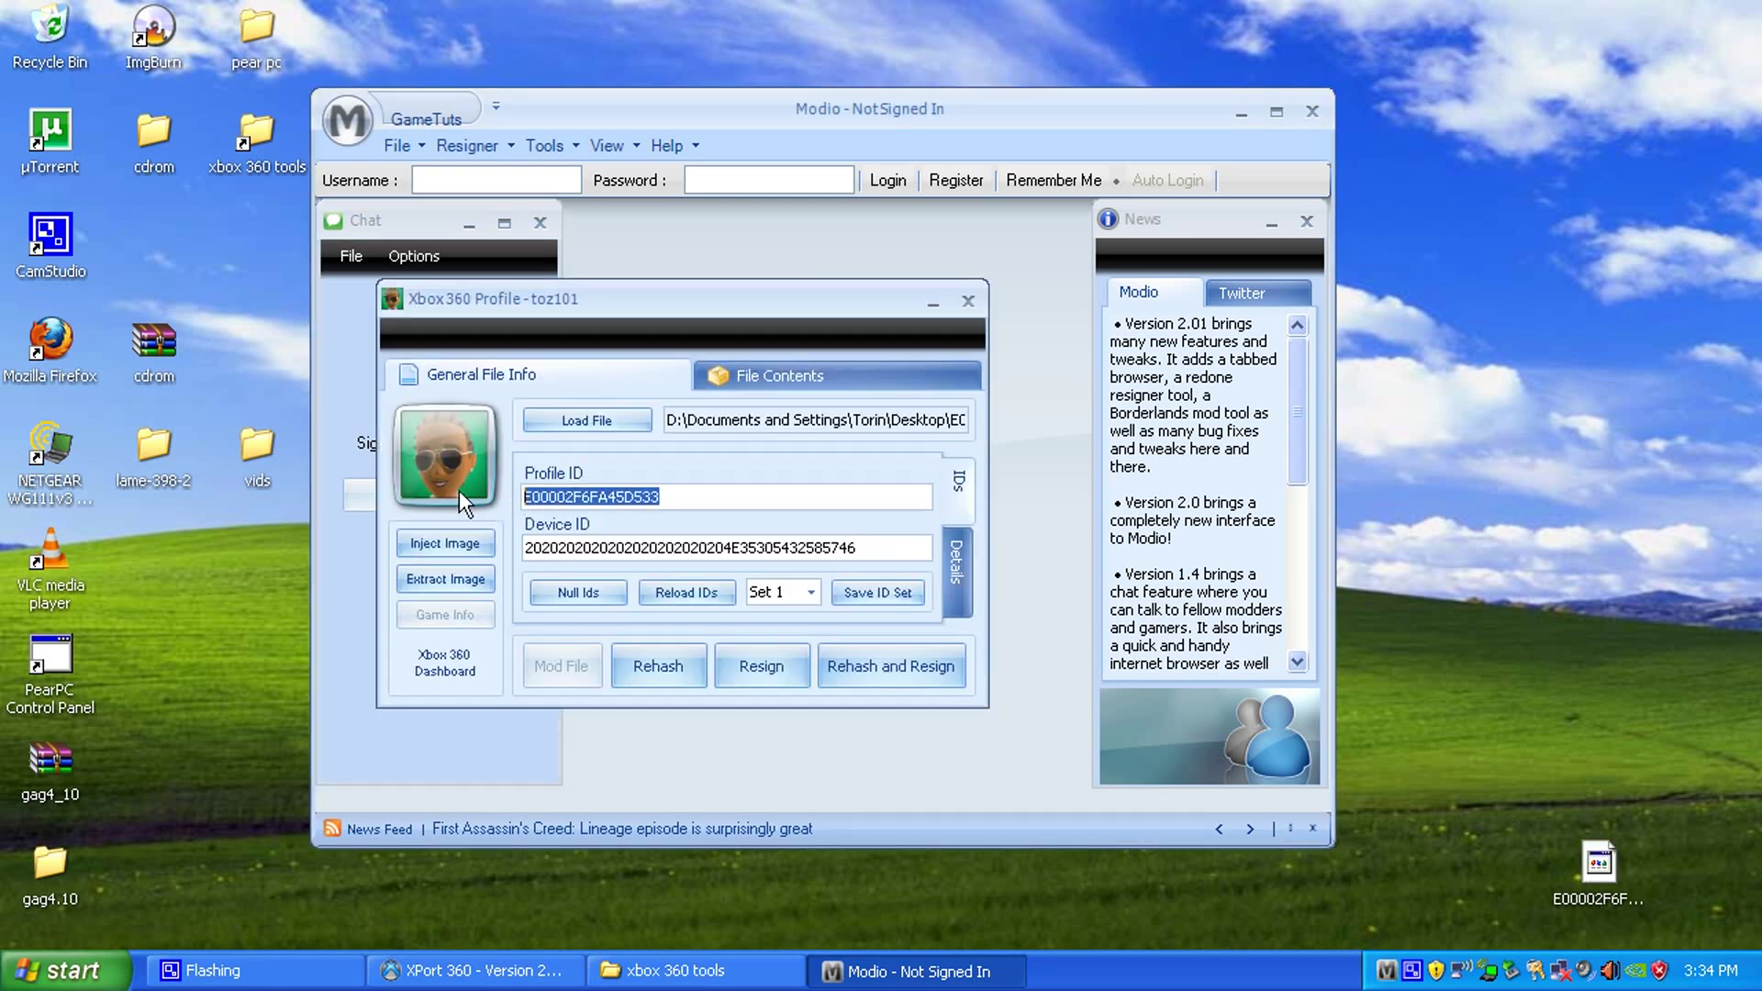
left_click(658, 503)
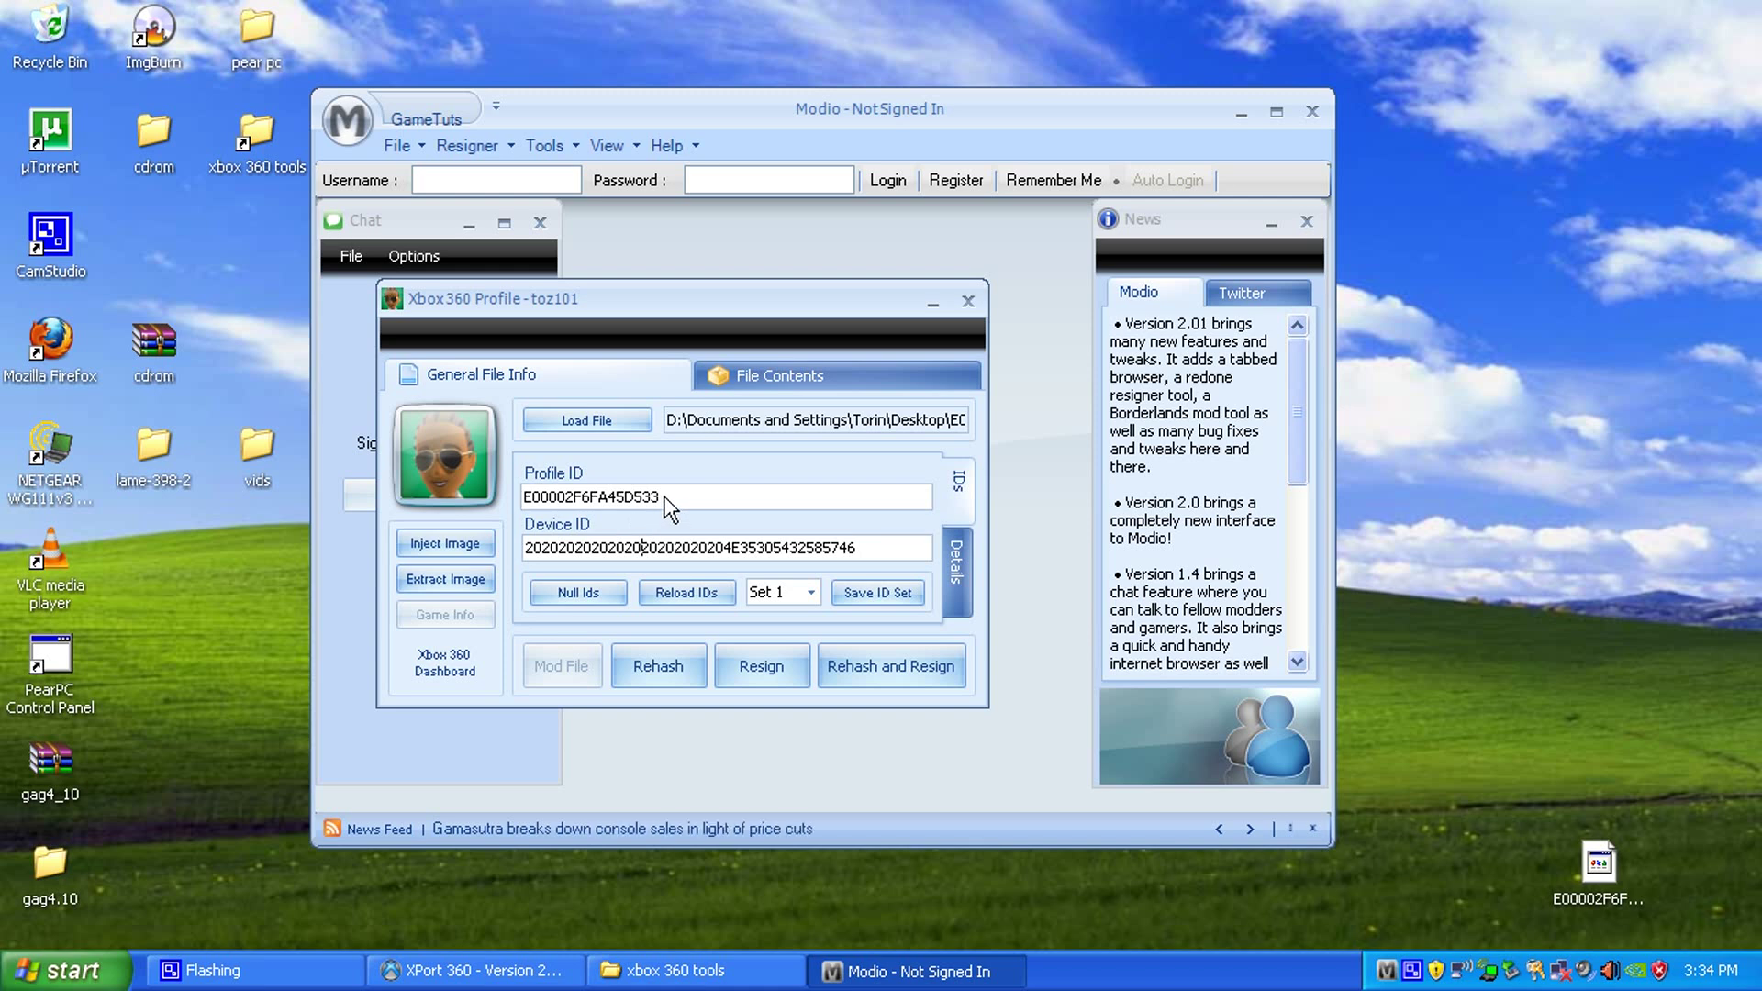
left_click(642, 547)
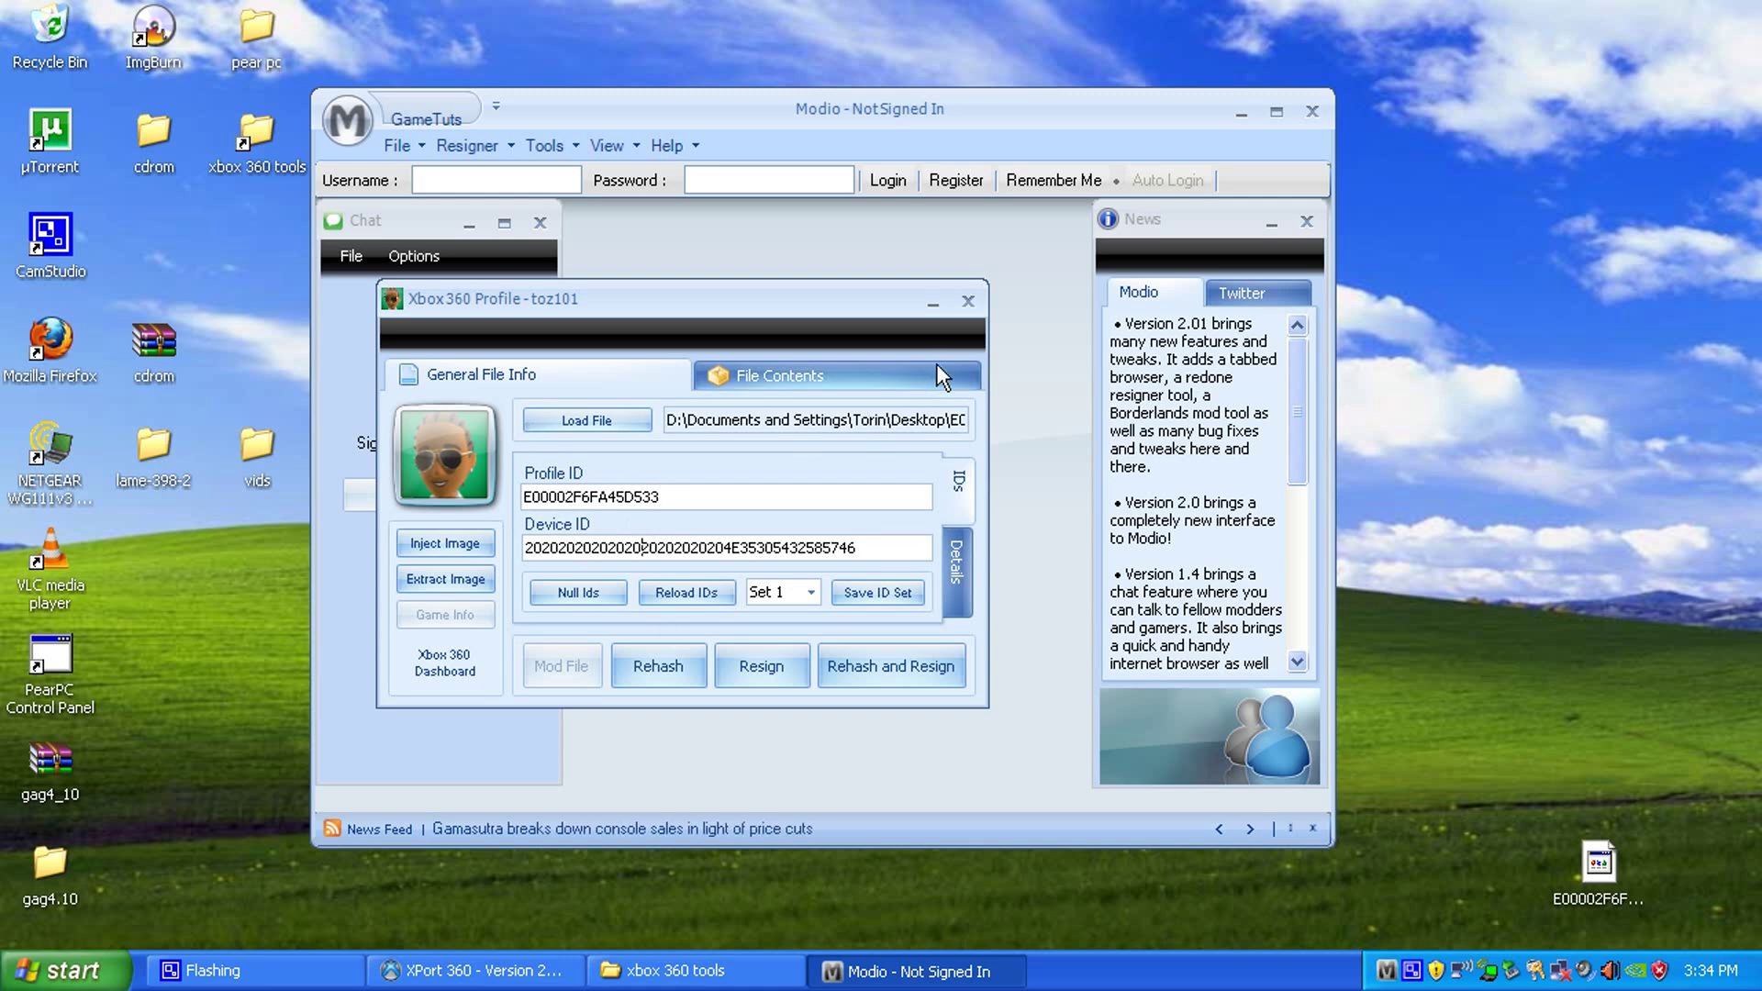
left_click(968, 301)
left_click(1313, 111)
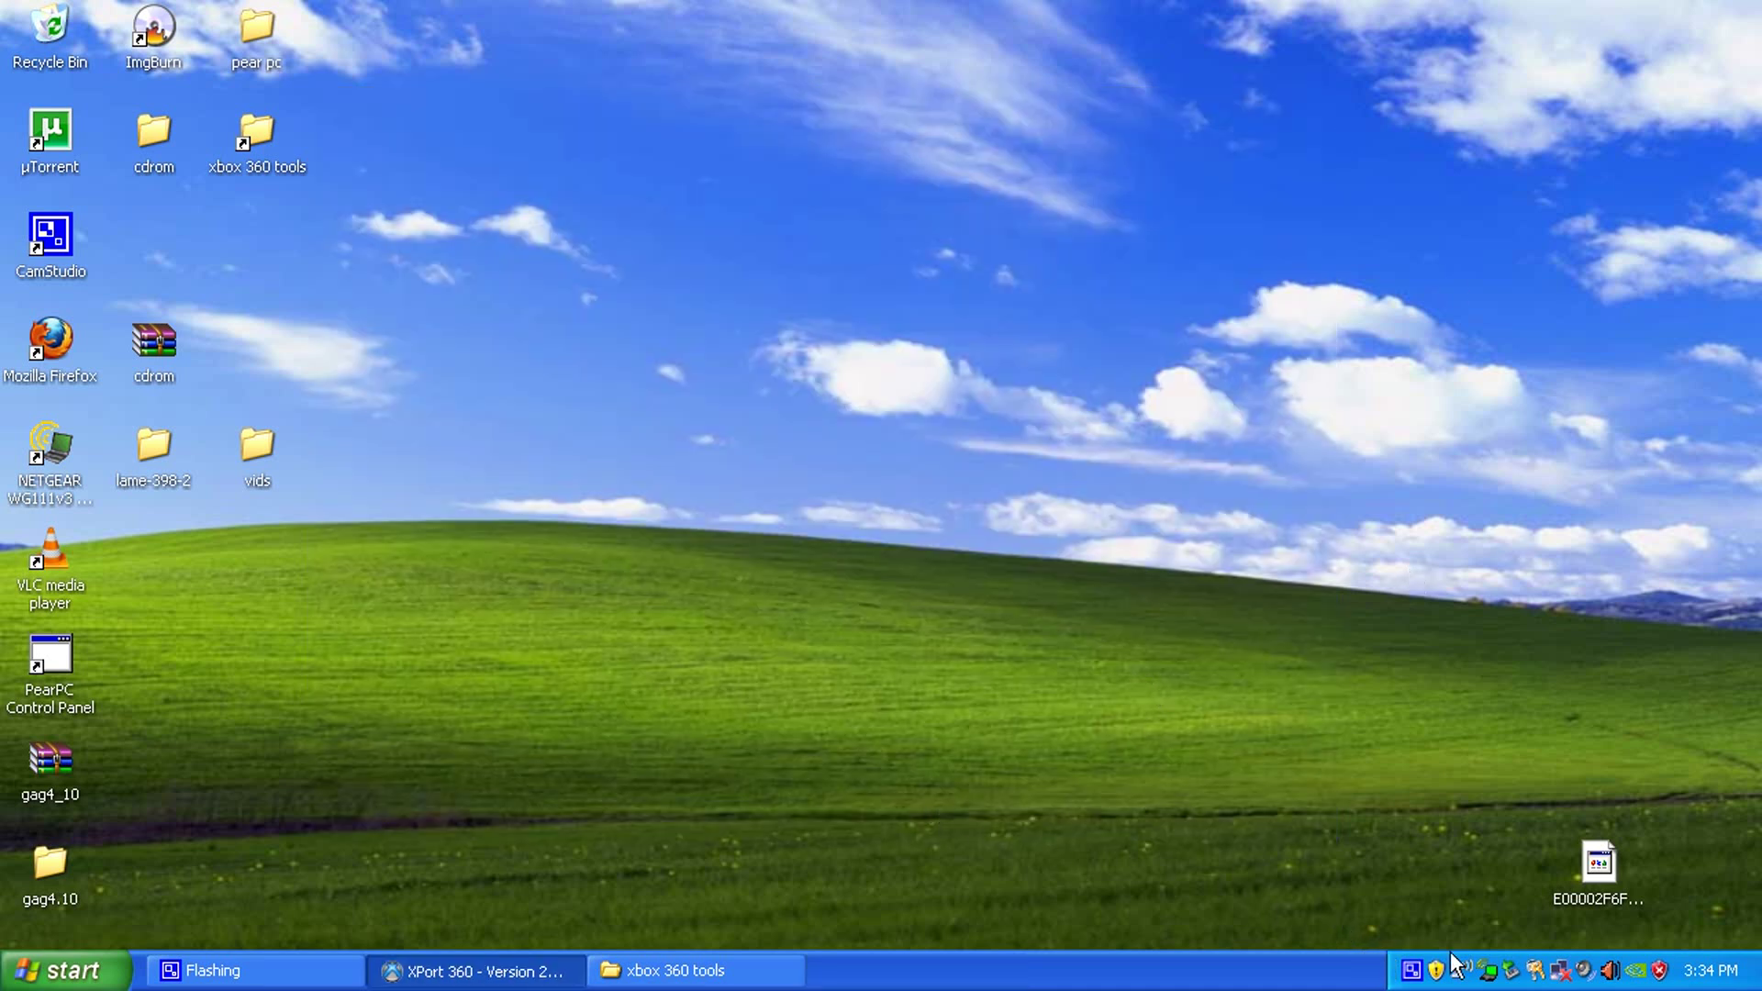
right_click(1411, 970)
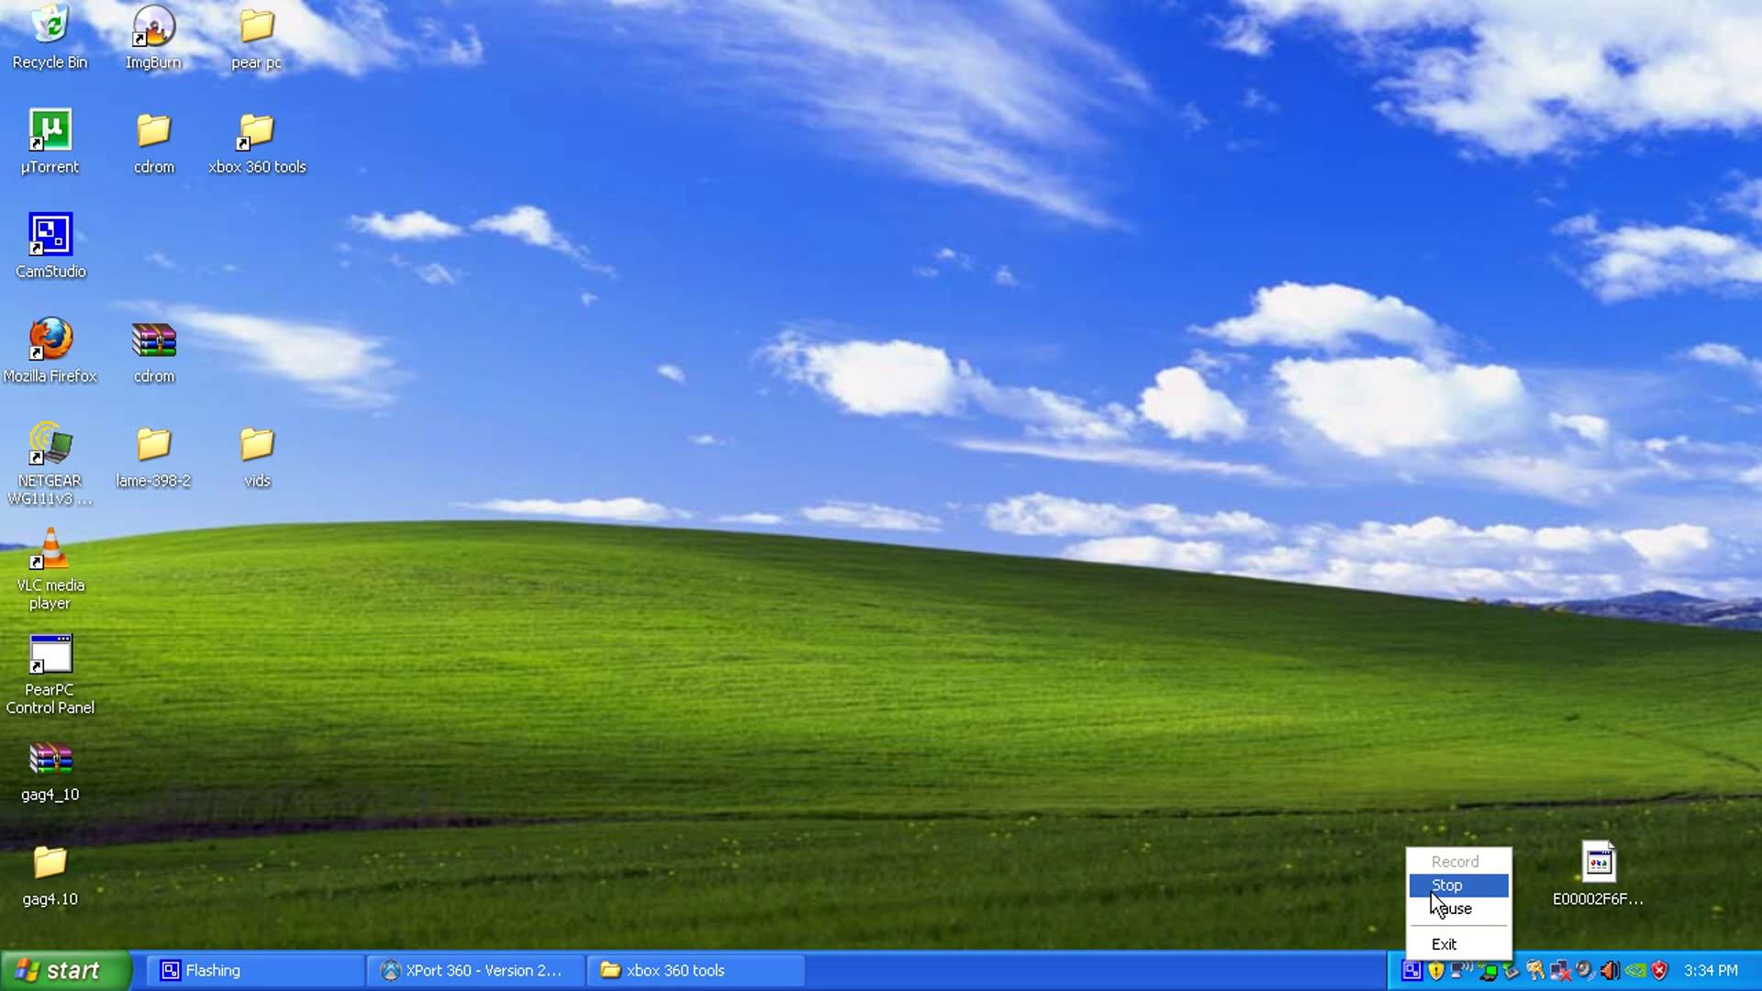